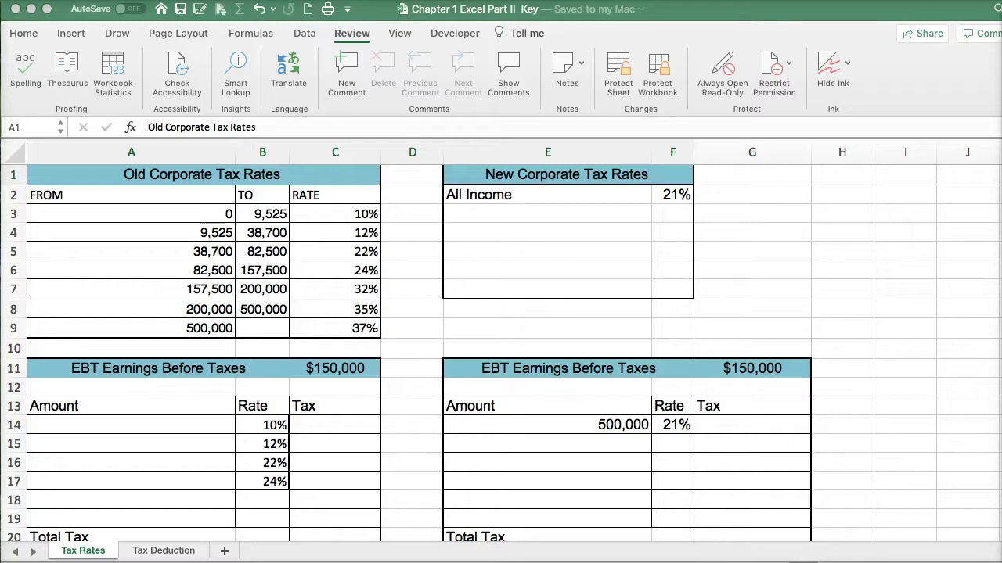
# Step: Review the first three tax brackets' limits and their 10%, 12% and 22% rates
pyautogui.click(150, 204)
pyautogui.click(23, 33)
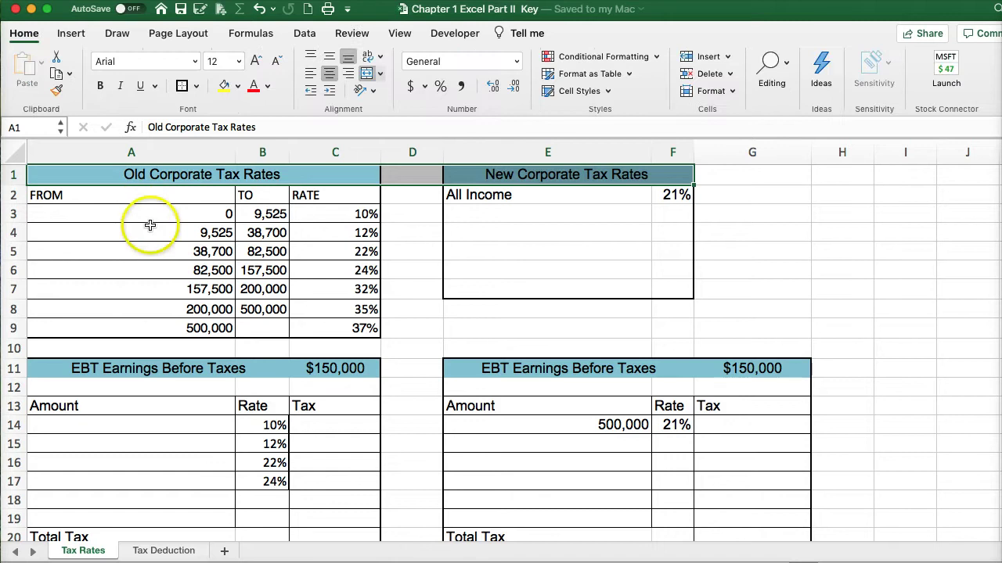
pyautogui.click(169, 268)
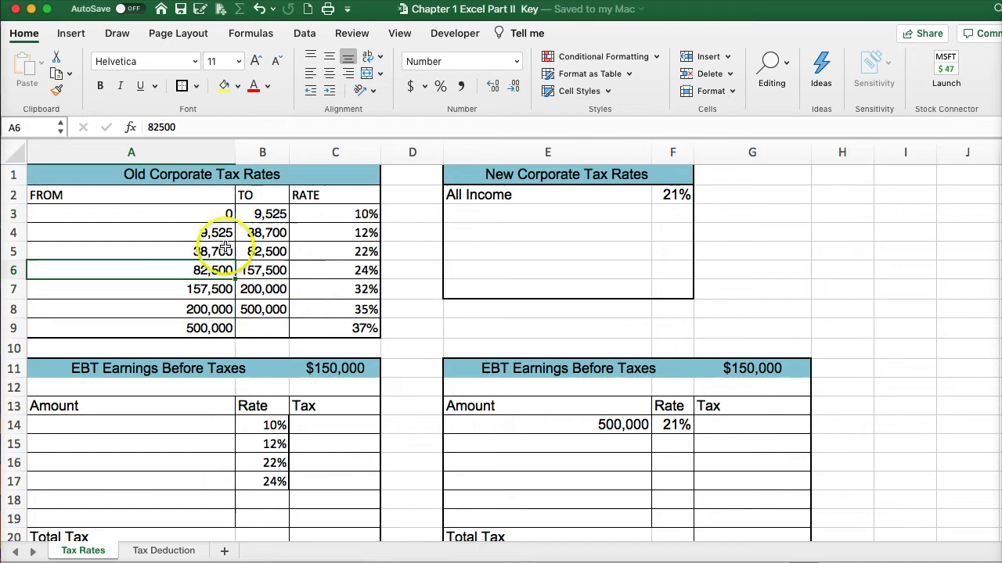
pyautogui.click(234, 213)
pyautogui.moveTo(234, 213); pyautogui.dragTo(331, 215)
pyautogui.click(320, 215)
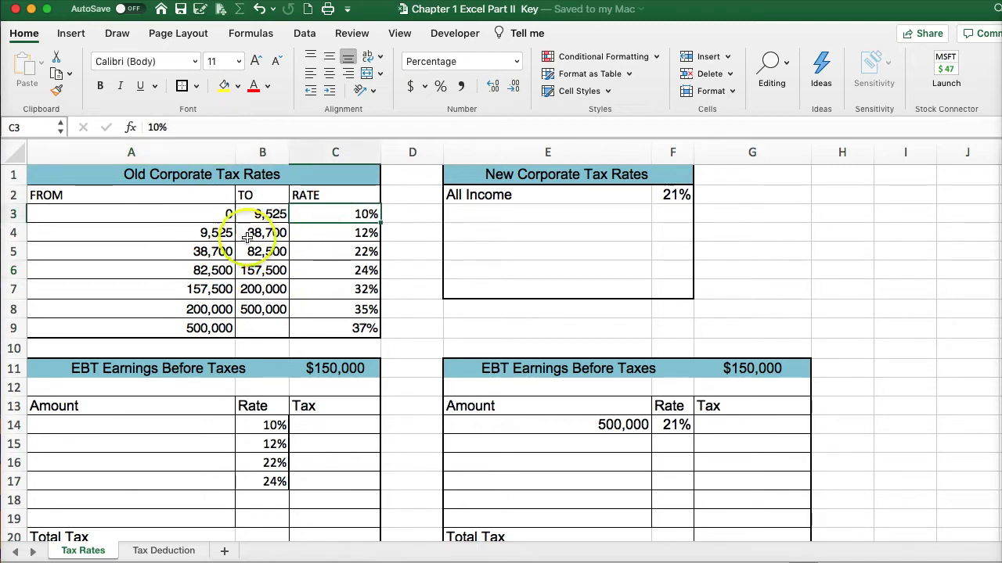
pyautogui.click(202, 232)
pyautogui.moveTo(207, 232); pyautogui.dragTo(335, 231)
pyautogui.click(335, 232)
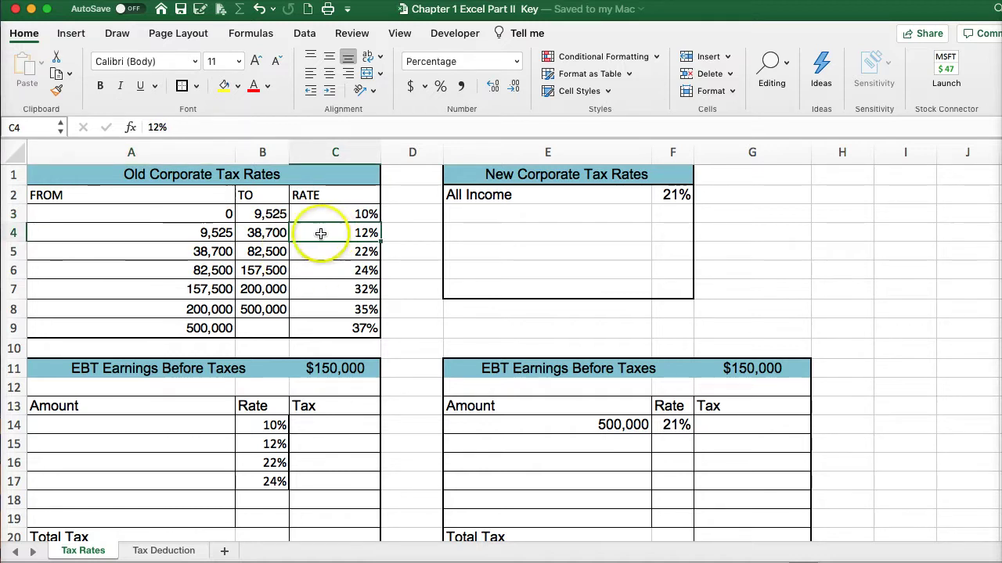
pyautogui.moveTo(213, 249); pyautogui.dragTo(308, 252)
pyautogui.click(318, 252)
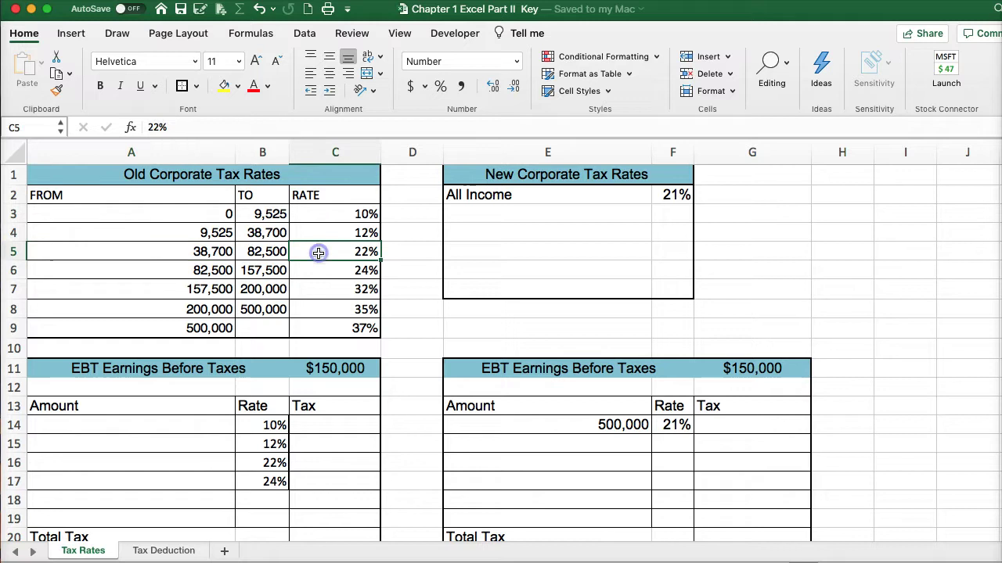
# Step: Check the top 37% bracket starting at 500,000 and the $150,000 earnings before taxes
pyautogui.click(329, 328)
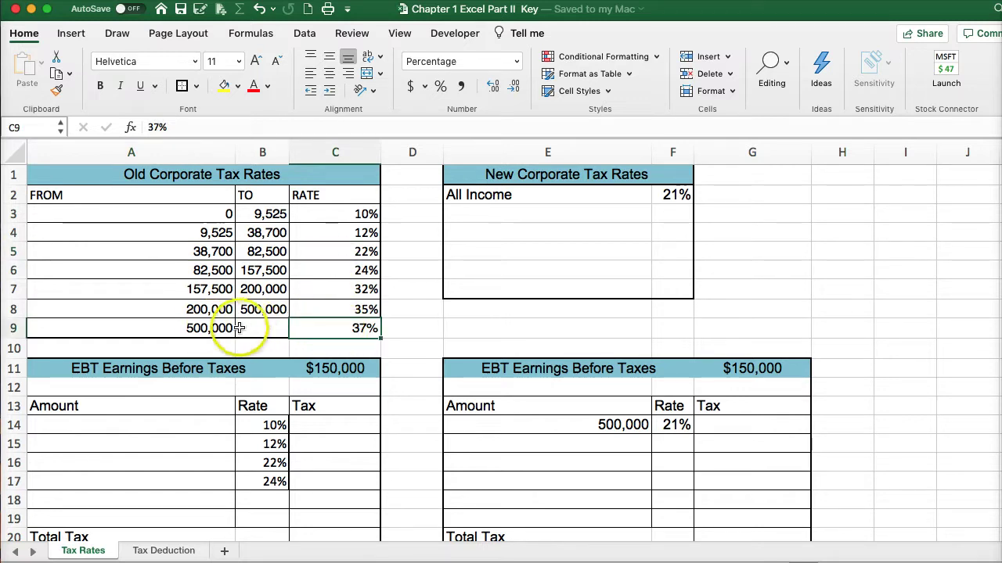
pyautogui.click(213, 329)
pyautogui.click(325, 327)
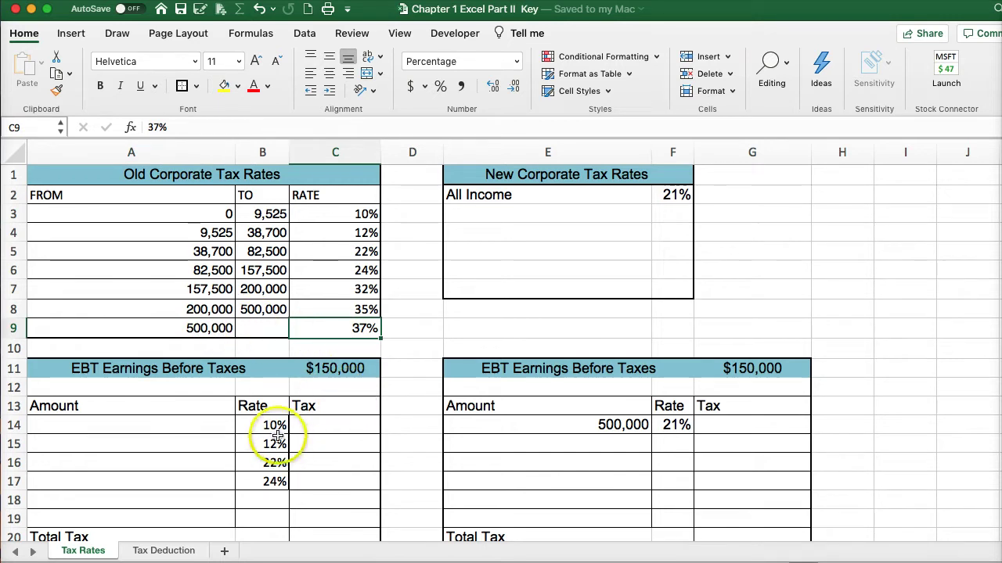
pyautogui.click(336, 371)
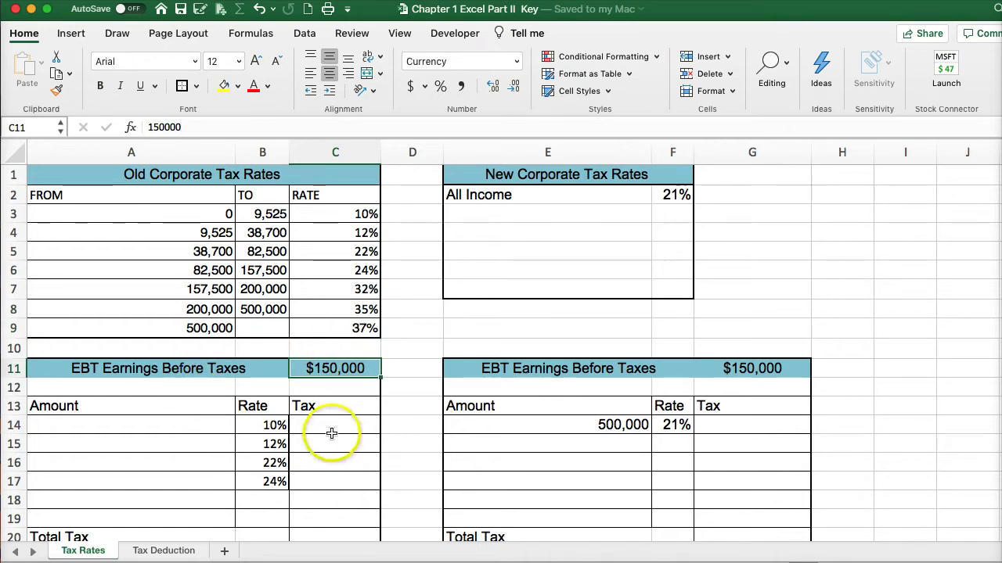
pyautogui.click(196, 425)
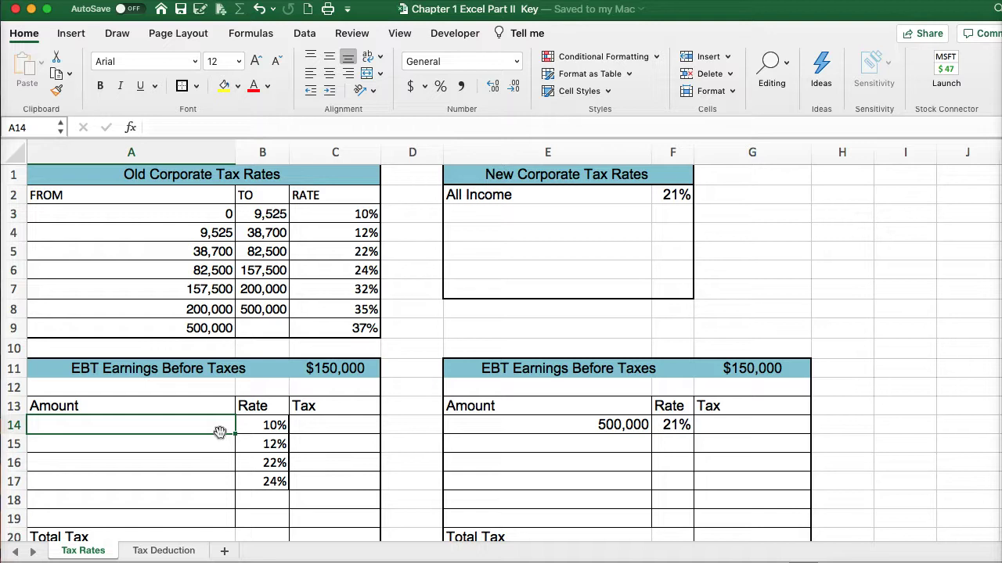
pyautogui.click(266, 213)
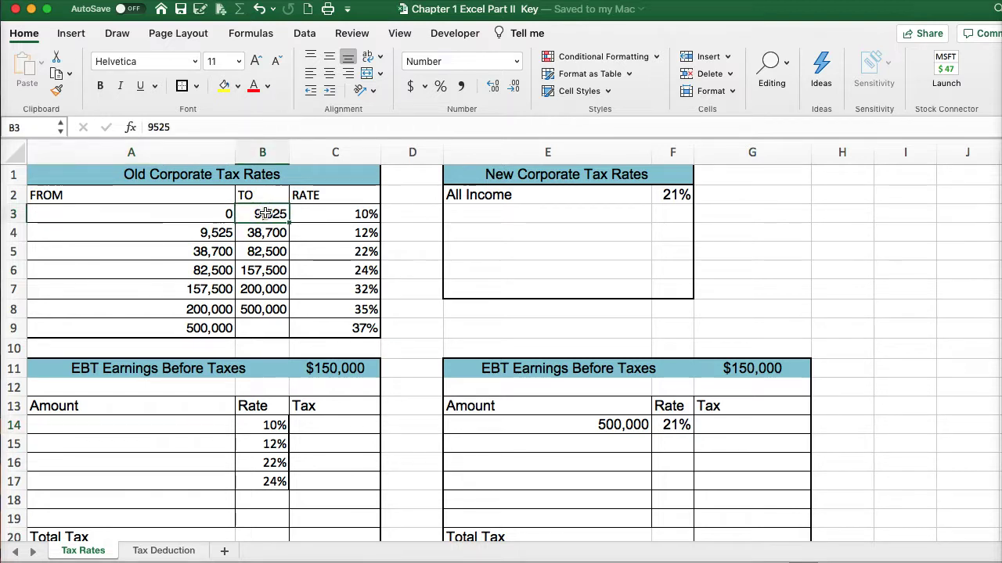
# Step: Enter the first bracket amount in A14 as B3 minus A3, giving 9,525
pyautogui.click(201, 424)
pyautogui.write('+')
pyautogui.click(264, 214)
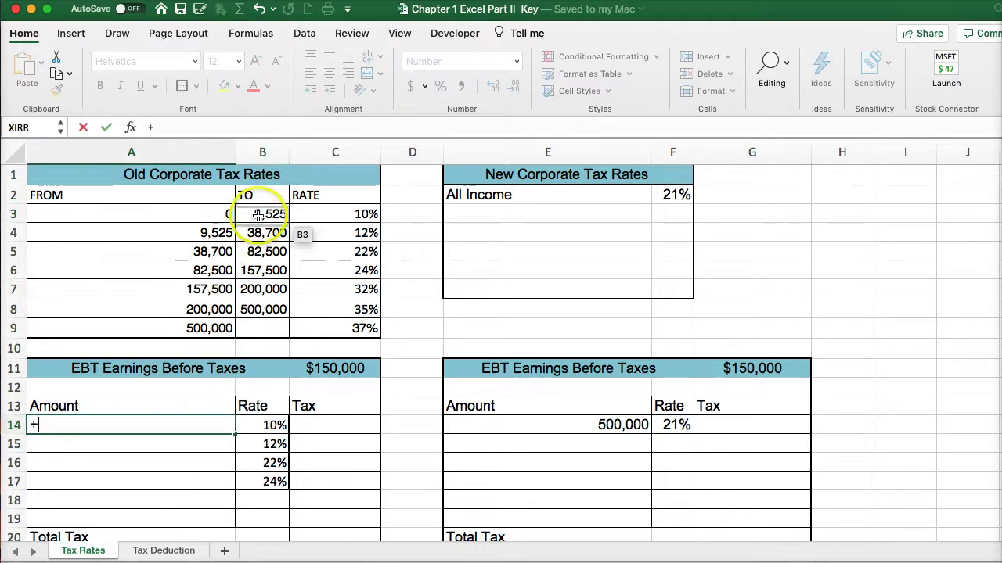
pyautogui.write('-')
pyautogui.click(185, 215)
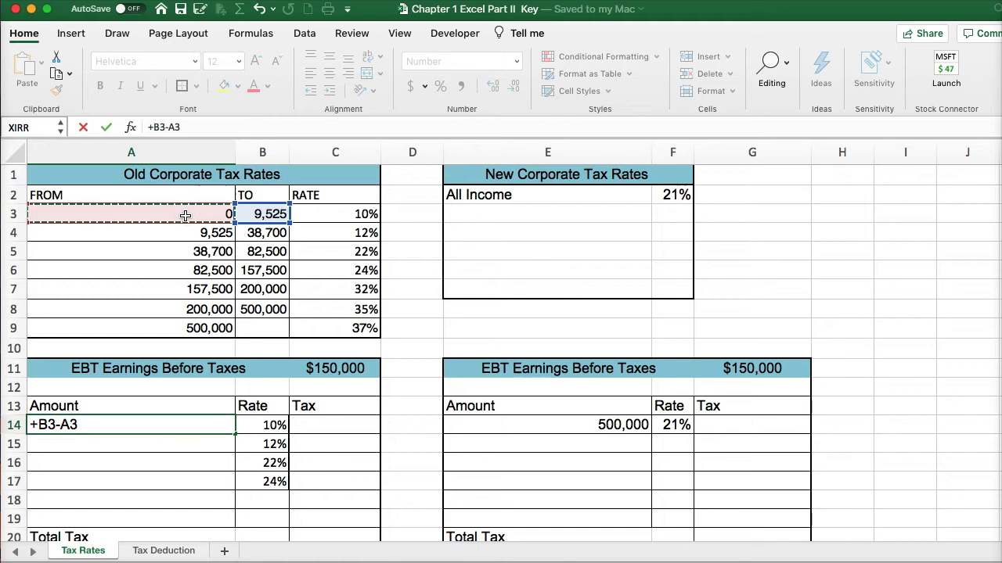
pyautogui.press('Return')
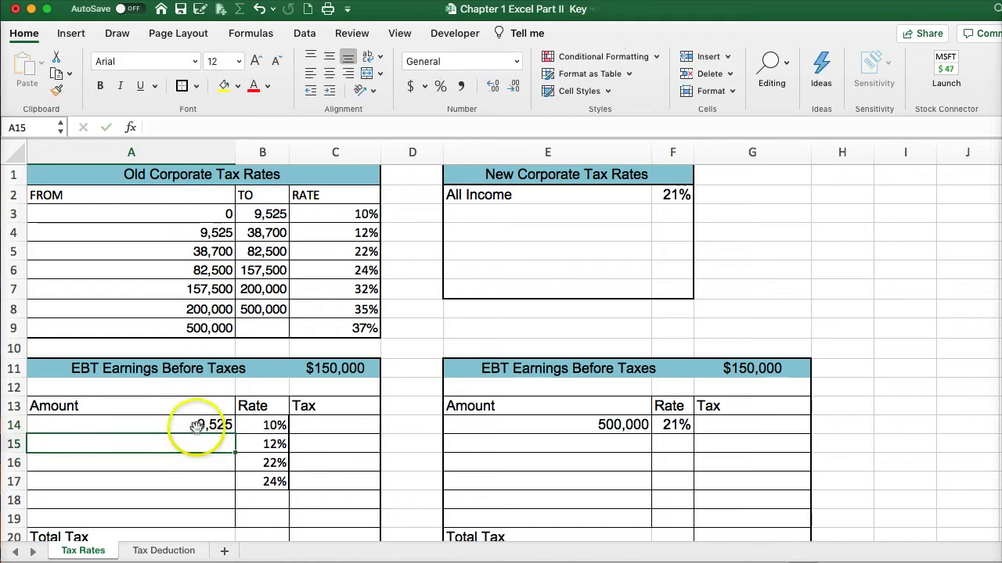
# Step: Compute the first bracket's tax in C14 as A14 times the 10% rate, giving $953
pyautogui.click(310, 425)
pyautogui.write('+')
pyautogui.click(214, 425)
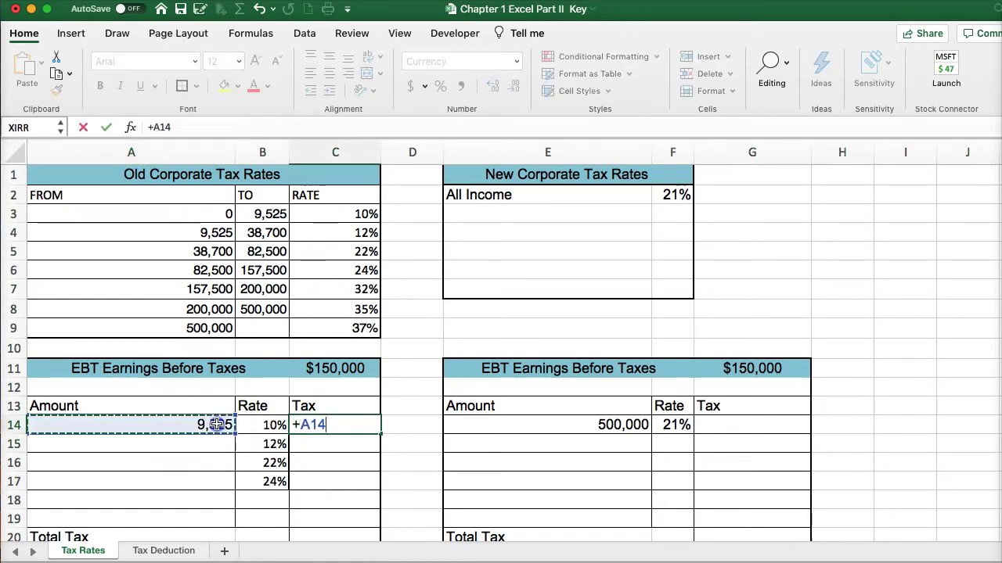
pyautogui.write('*')
pyautogui.click(259, 425)
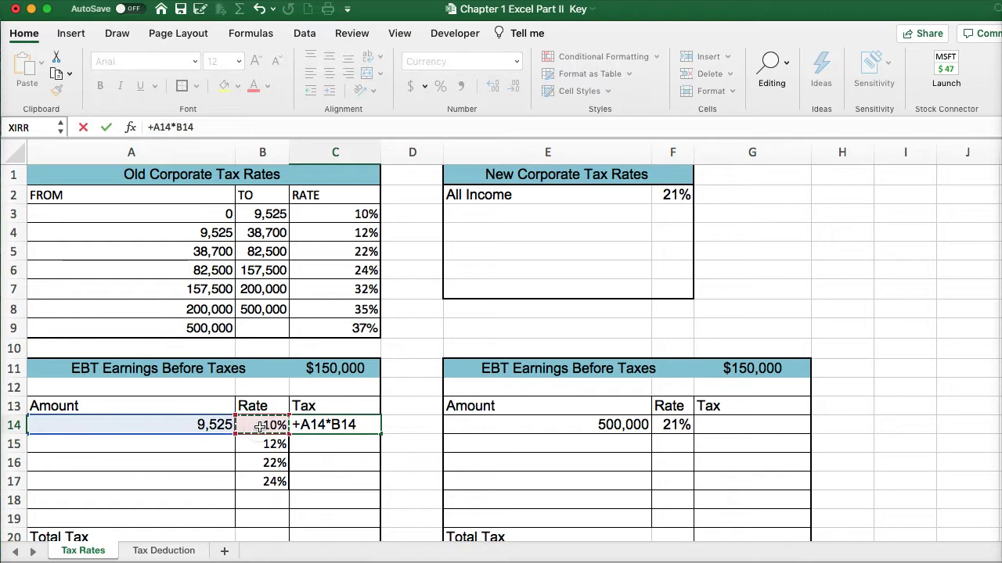
pyautogui.press('Return')
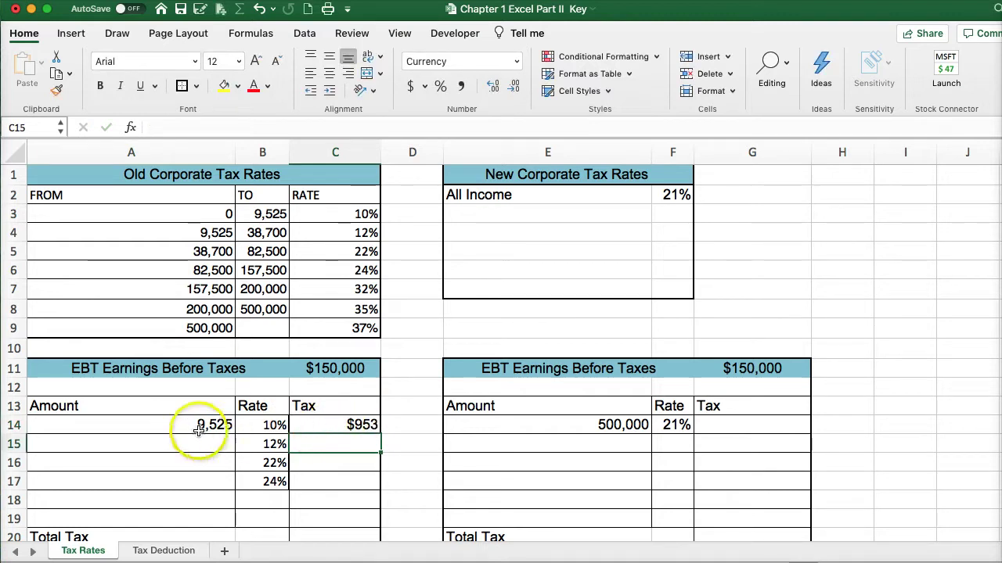
# Step: Enter the second bracket amount in A15 as B4 minus A4, giving 29,175
pyautogui.click(198, 445)
pyautogui.click(266, 233)
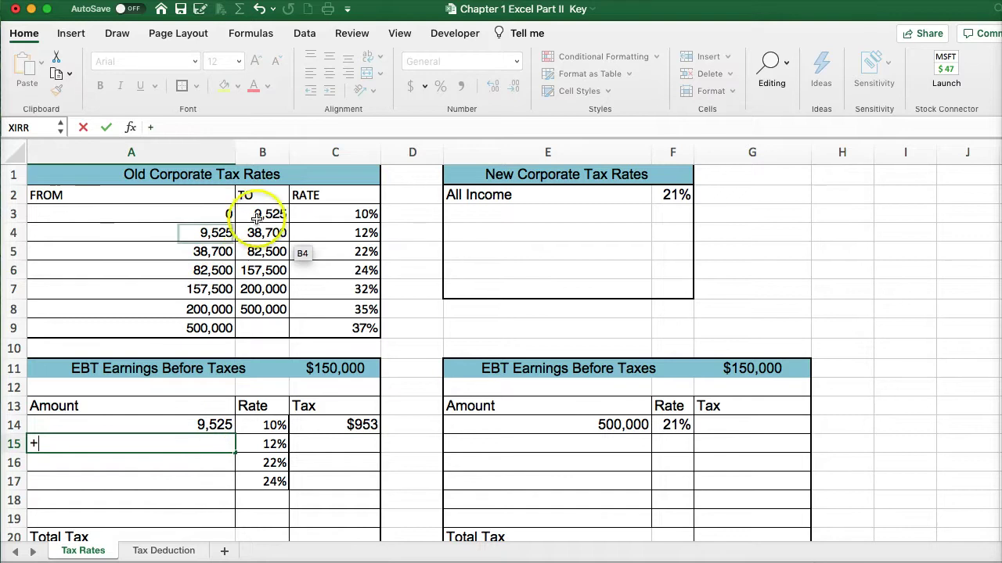
pyautogui.write('+')
pyautogui.click(265, 234)
pyautogui.write('-')
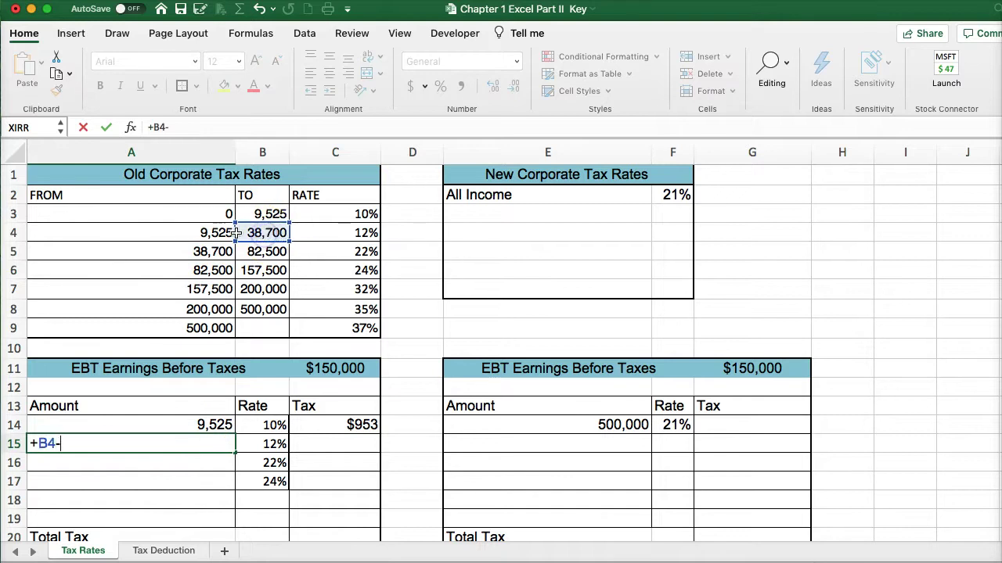
pyautogui.click(211, 234)
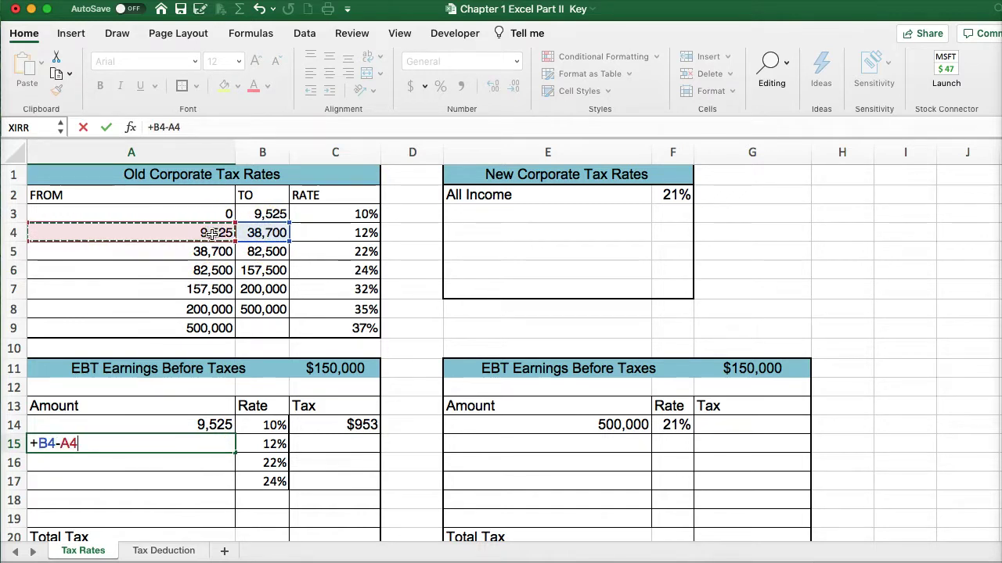
pyautogui.press('Return')
# Step: Centre the FROM and TO headers both vertically and horizontally
pyautogui.click(141, 197)
pyautogui.moveTo(234, 195); pyautogui.dragTo(258, 195)
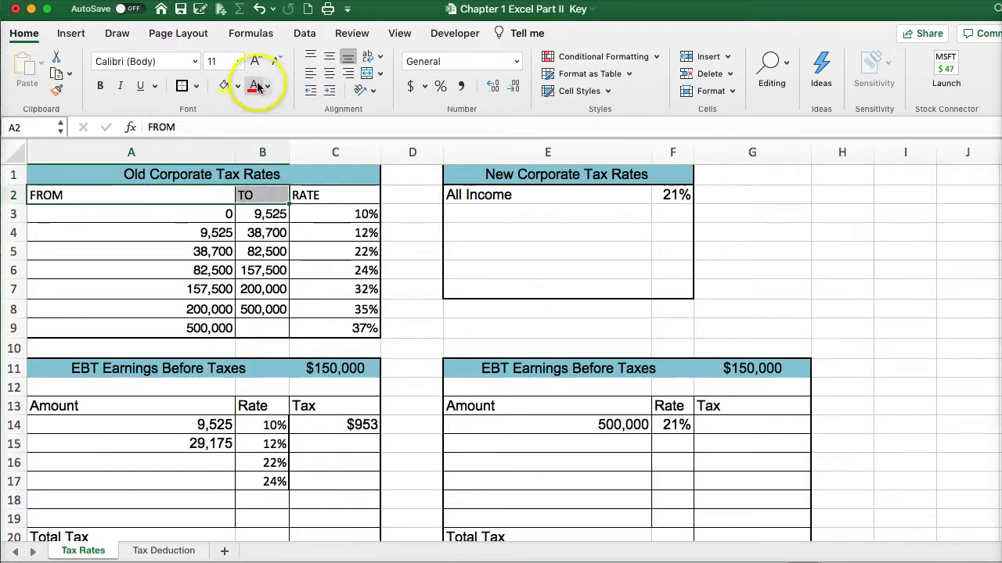
pyautogui.click(328, 59)
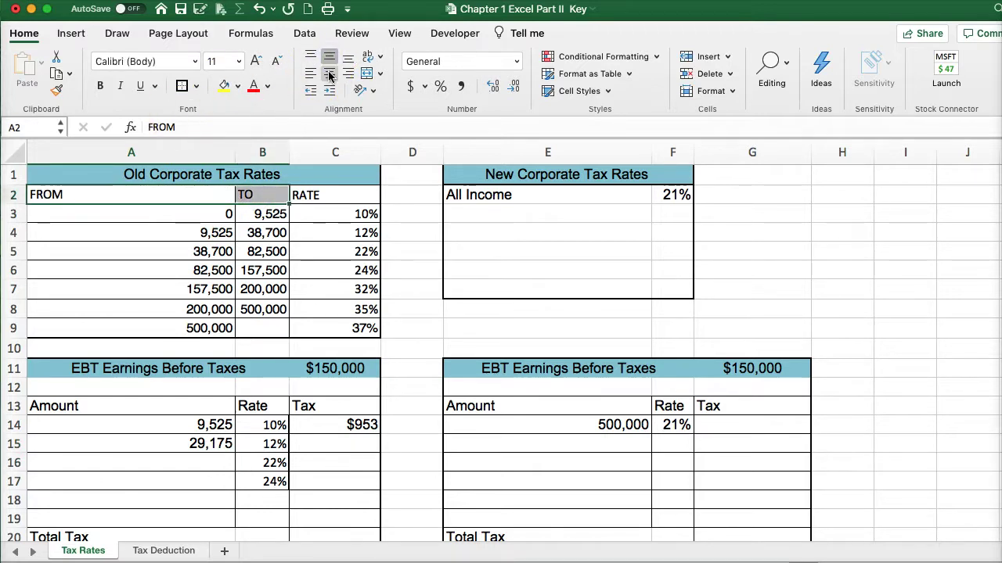
pyautogui.click(329, 72)
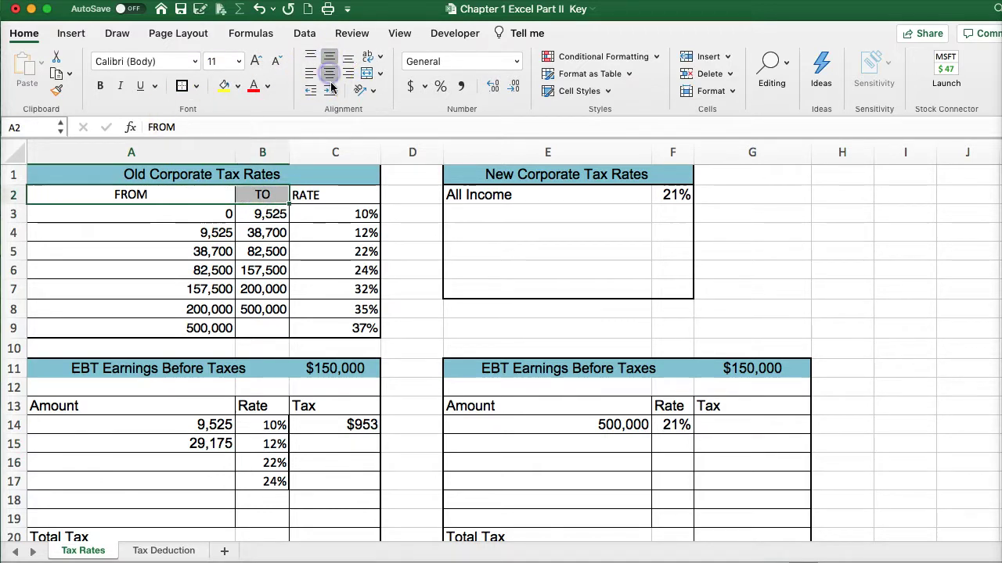
pyautogui.click(149, 463)
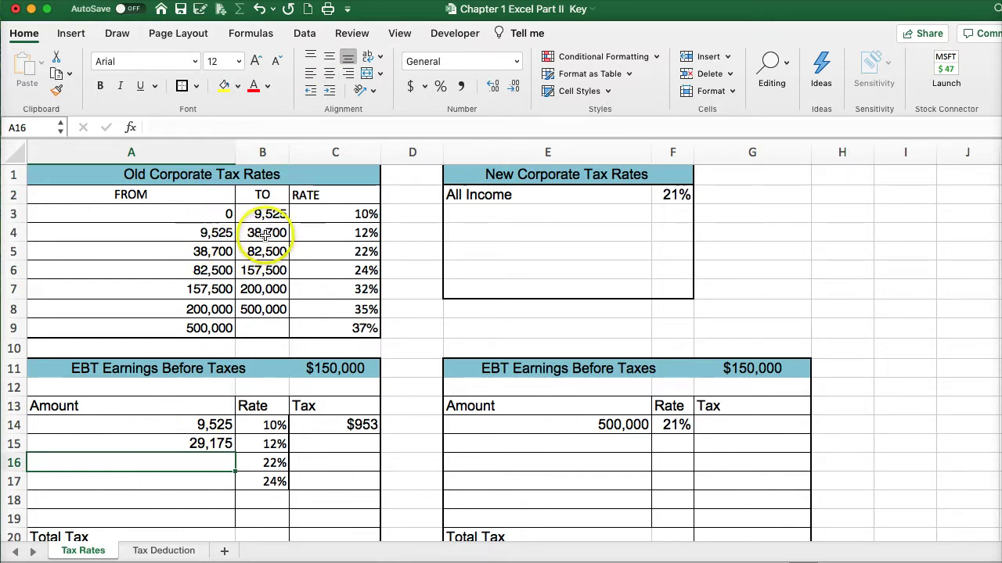
# Step: Compute the second bracket's tax in C15 as A15 times 12%, giving $3,501
pyautogui.click(321, 443)
pyautogui.write('+')
pyautogui.click(201, 443)
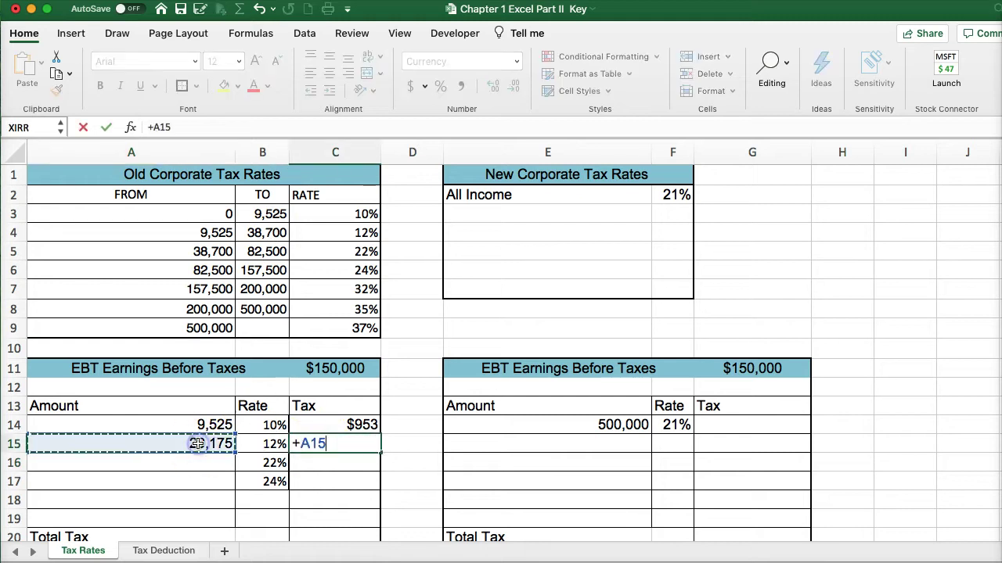
pyautogui.click(259, 443)
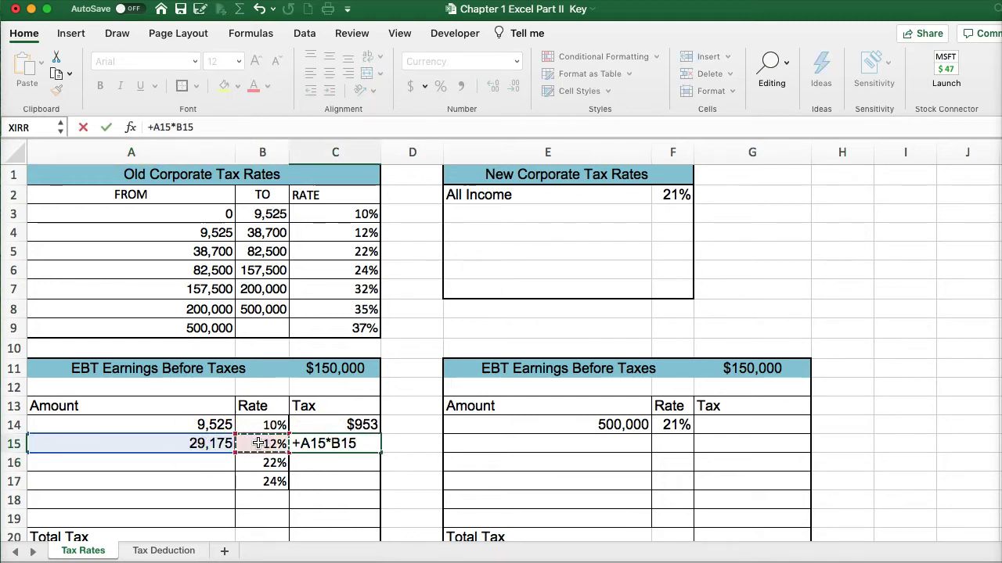
pyautogui.press('Return')
# Step: Enter the third bracket amount 43,800 (B5 minus A5) and its 22% tax of $9,636
pyautogui.click(204, 466)
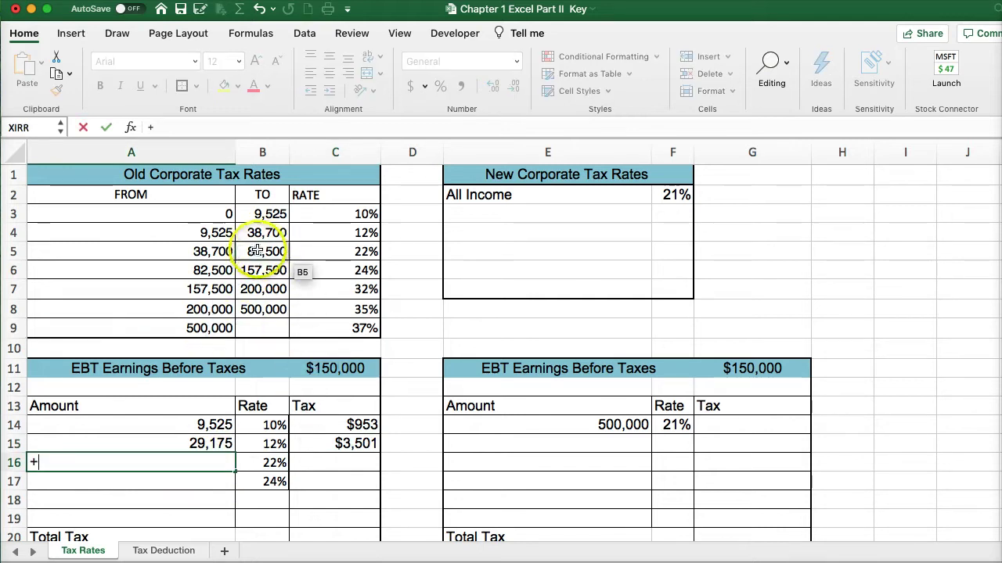
pyautogui.click(263, 251)
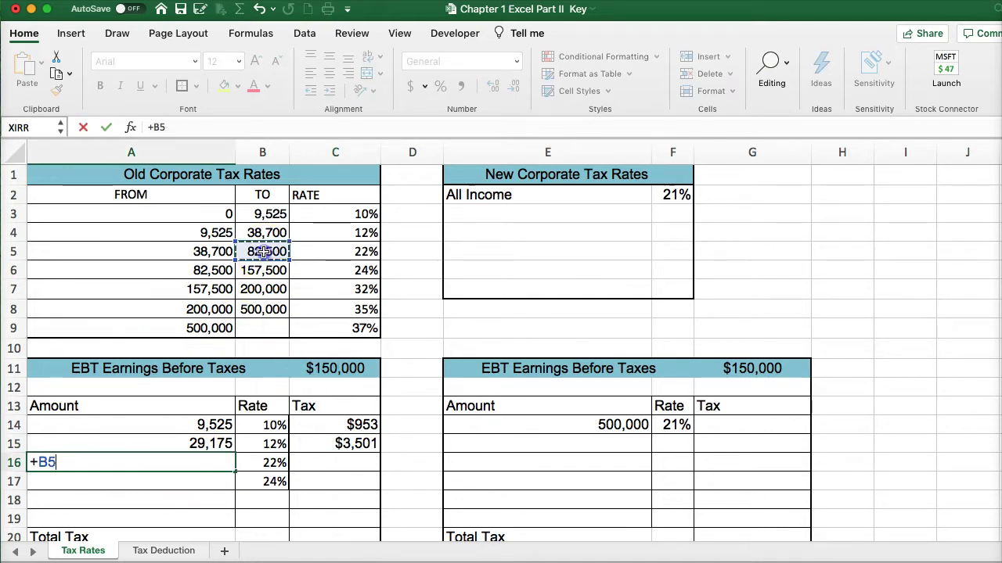
pyautogui.click(213, 251)
pyautogui.press('Return')
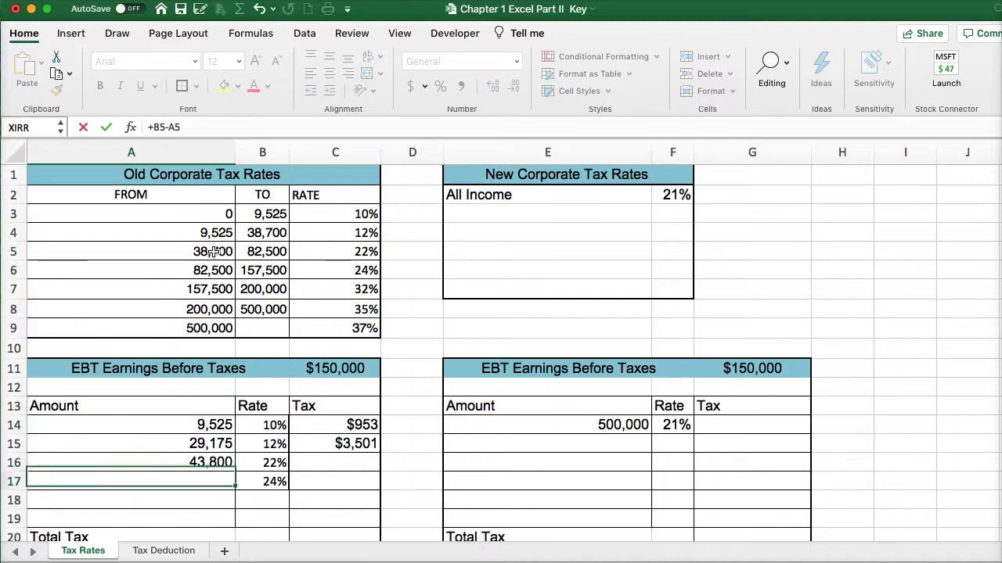
pyautogui.click(335, 462)
pyautogui.write('+')
pyautogui.click(213, 462)
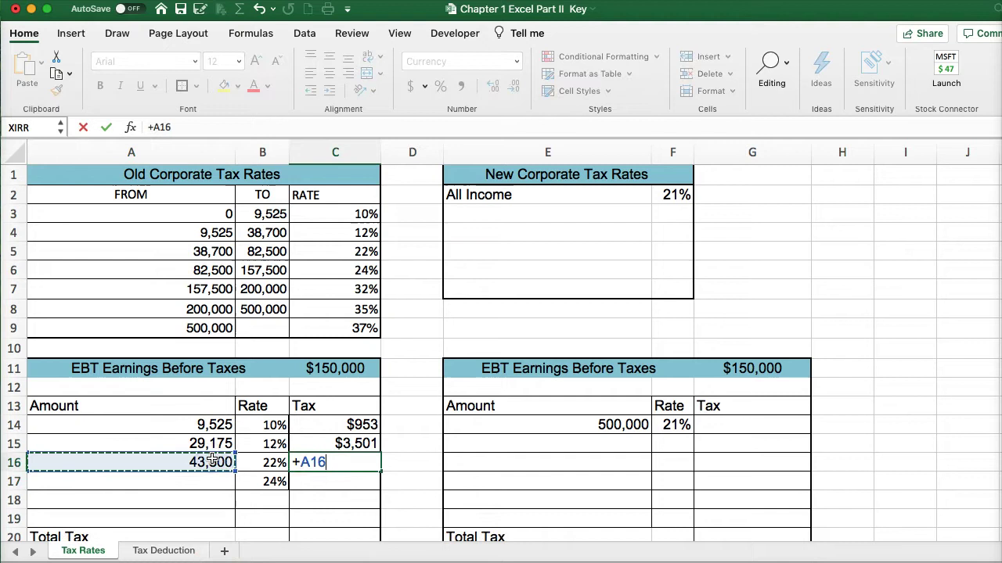
pyautogui.click(253, 462)
pyautogui.press('Return')
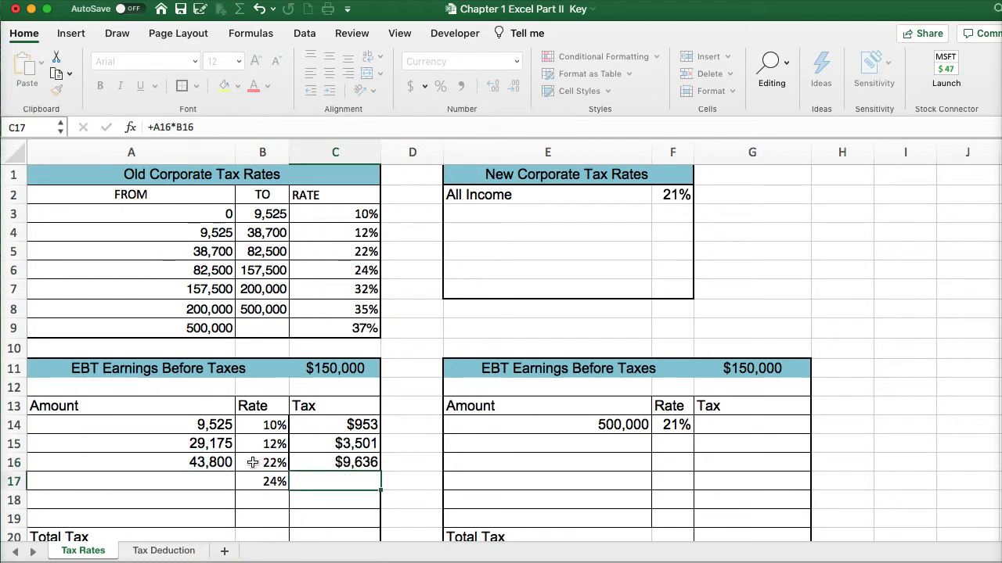
pyautogui.click(206, 481)
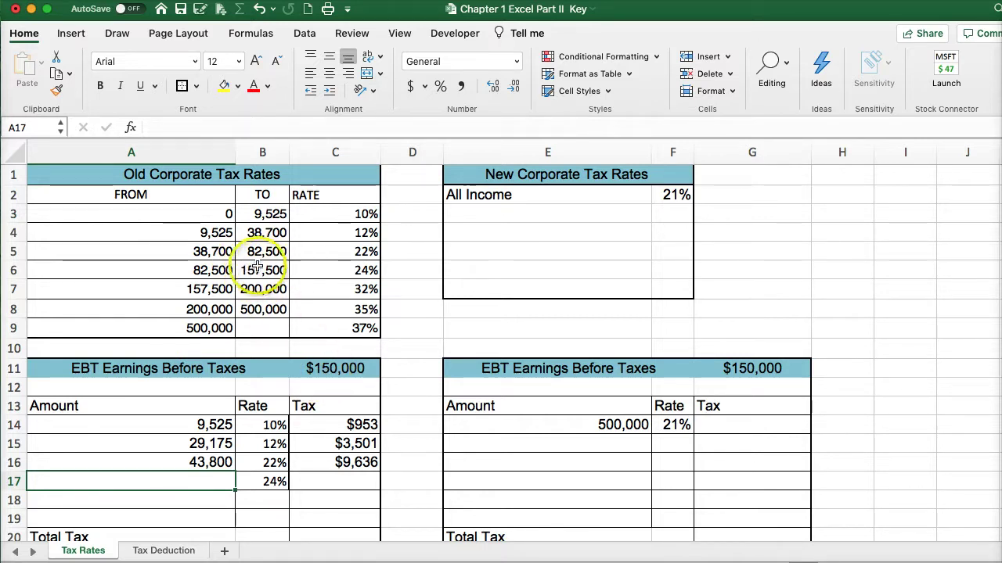
# Step: Enter the fourth bracket amount in A17 as C11 minus A6, giving 67,500
pyautogui.write('+')
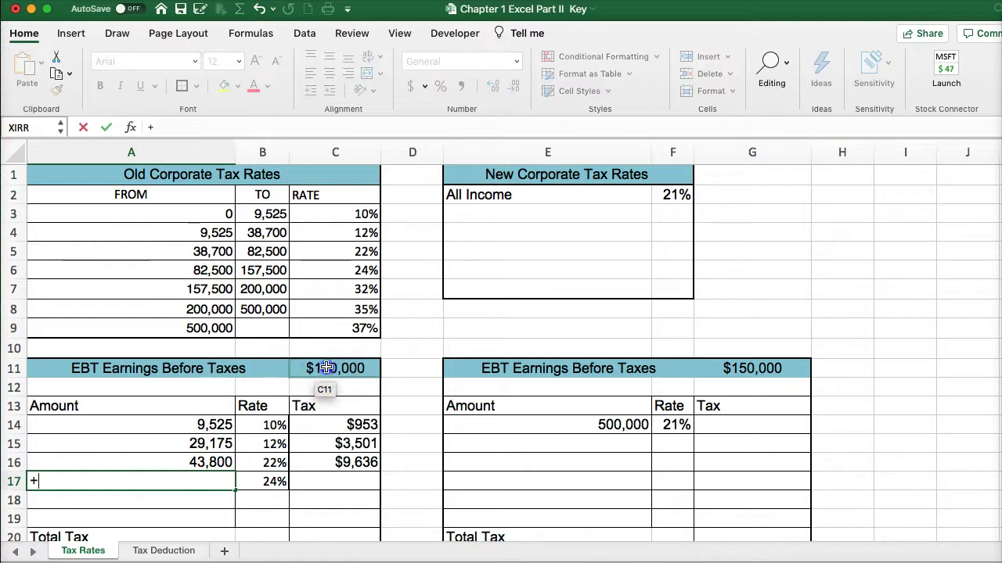
pyautogui.click(327, 368)
pyautogui.write('-')
pyautogui.click(201, 270)
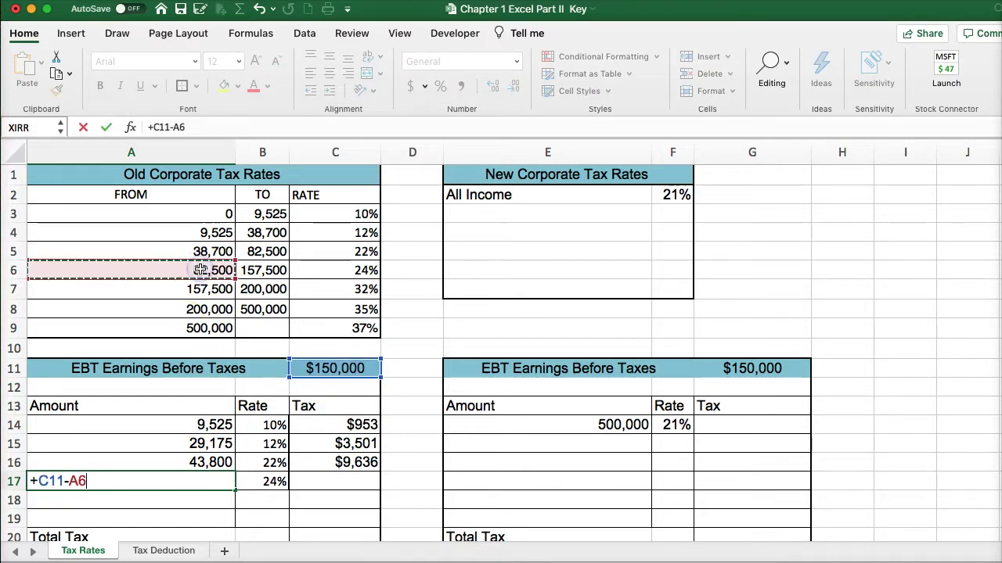
pyautogui.press('Return')
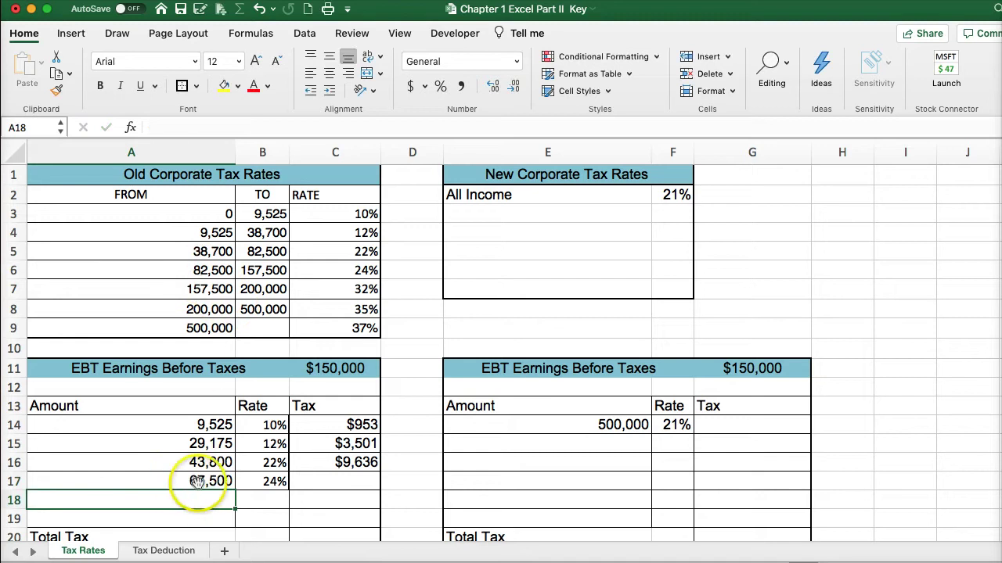
# Step: Compute the fourth bracket's tax in C17 as A17 times 24%, giving $16,200
pyautogui.scroll(-1, 257, 483)
pyautogui.click(320, 479)
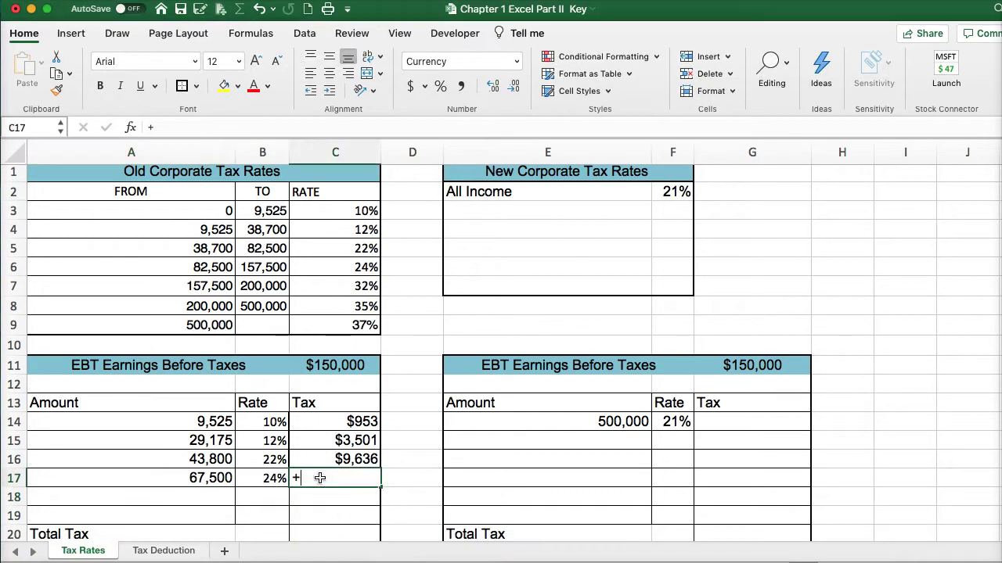
pyautogui.write('+')
pyautogui.click(197, 478)
pyautogui.write('*')
pyautogui.click(254, 478)
pyautogui.press('Return')
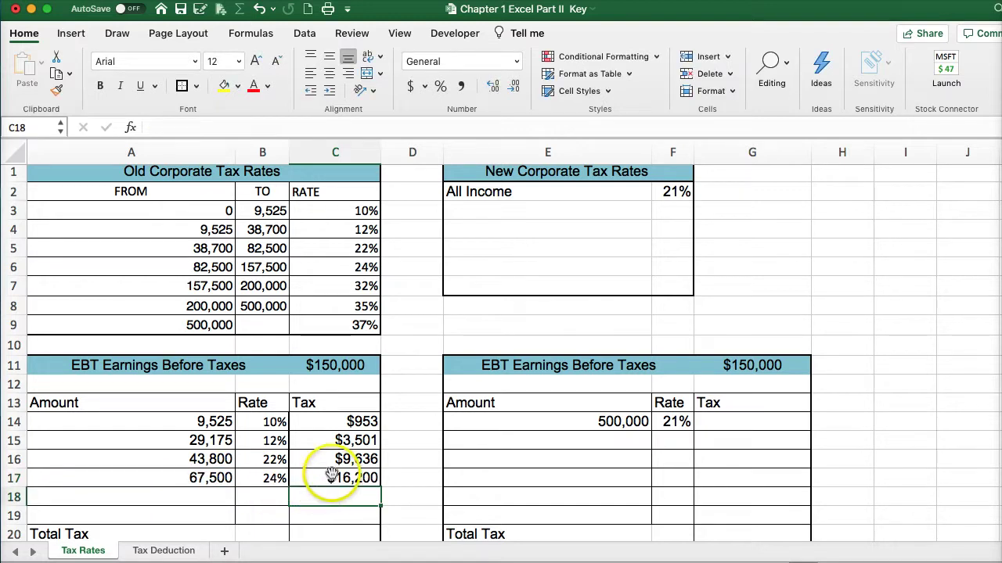
pyautogui.scroll(-1, 279, 422)
pyautogui.scroll(-4, 279, 423)
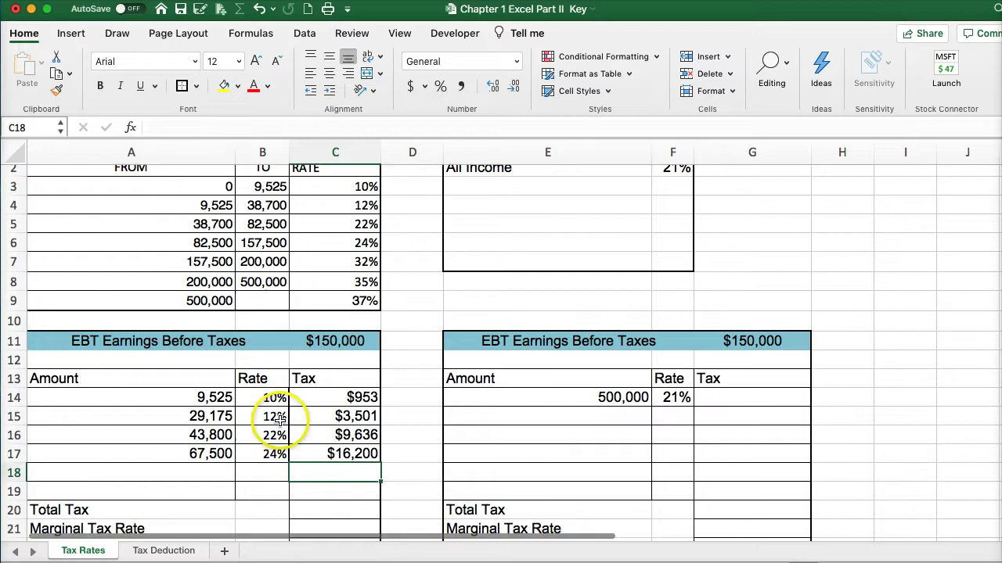
pyautogui.moveTo(203, 379); pyautogui.dragTo(196, 433)
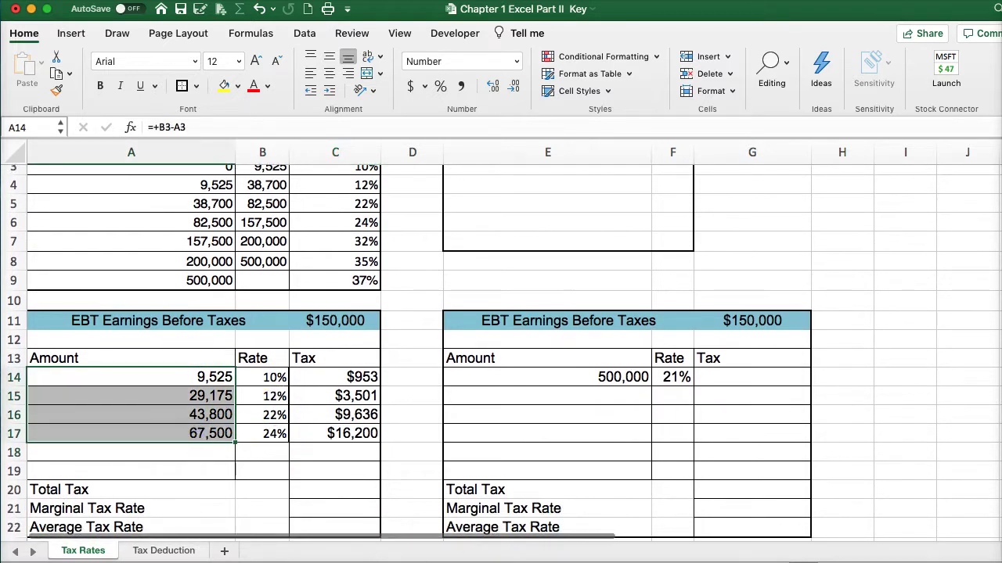
pyautogui.moveTo(450, 553); pyautogui.dragTo(450, 557)
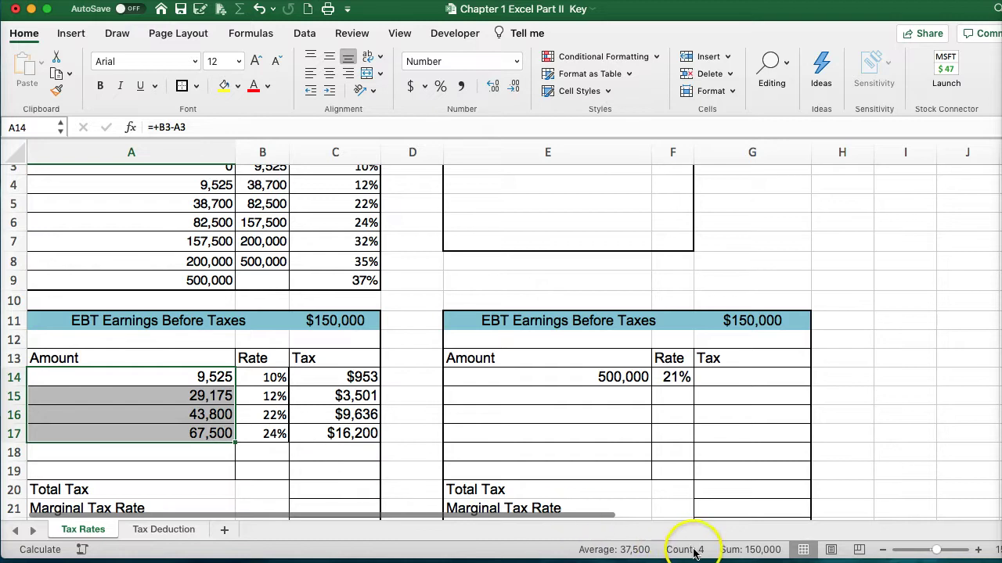
pyautogui.click(190, 450)
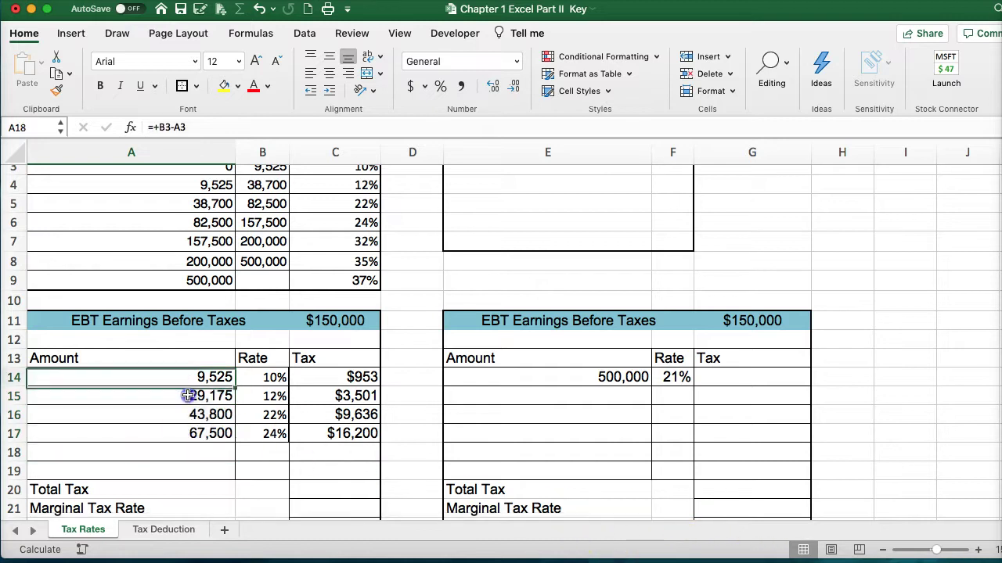
pyautogui.moveTo(188, 396); pyautogui.dragTo(193, 430)
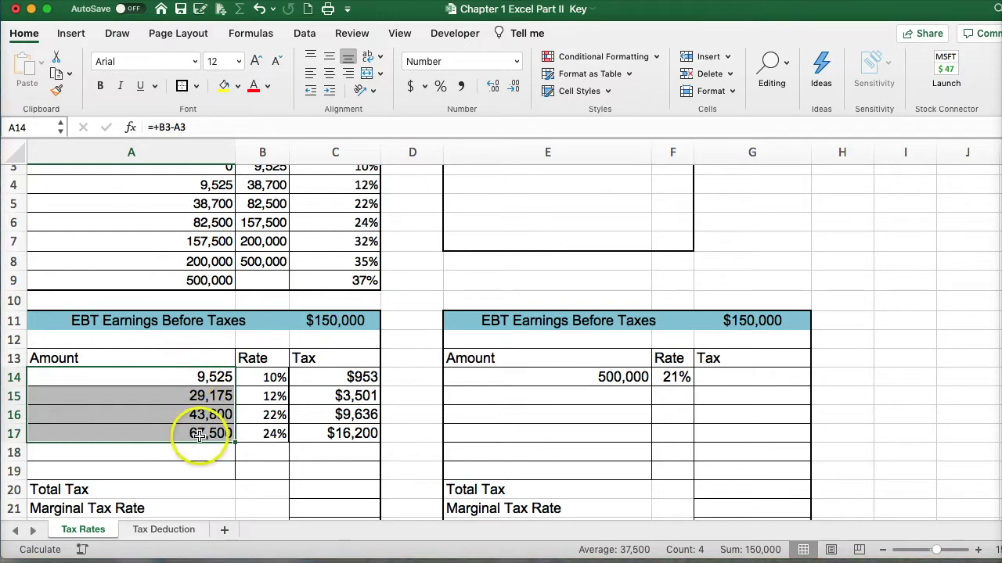
pyautogui.click(293, 468)
pyautogui.click(317, 487)
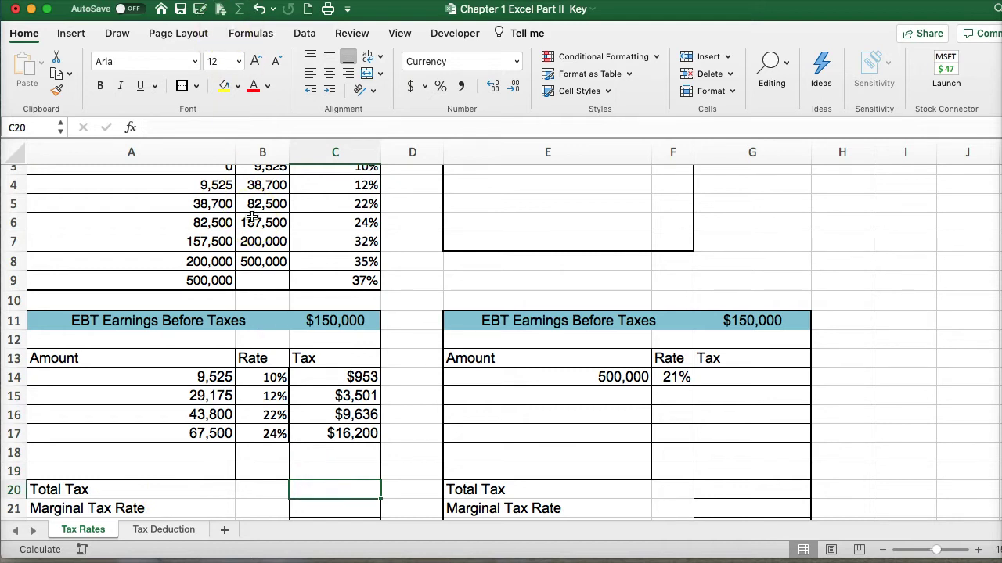
# Step: Sum the four bracket taxes into Total Tax, giving $30,290
pyautogui.write('=')
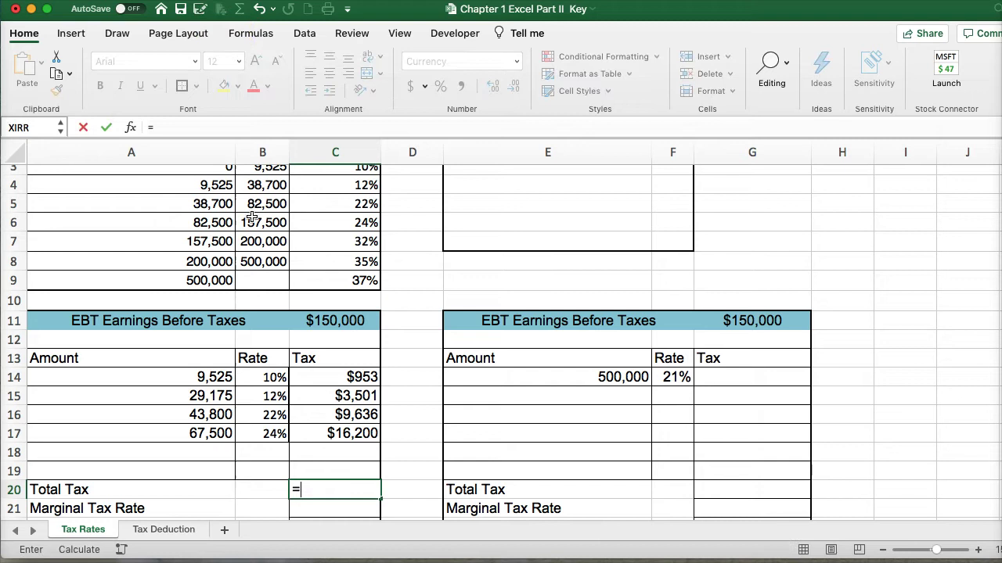
pyautogui.write('sum(')
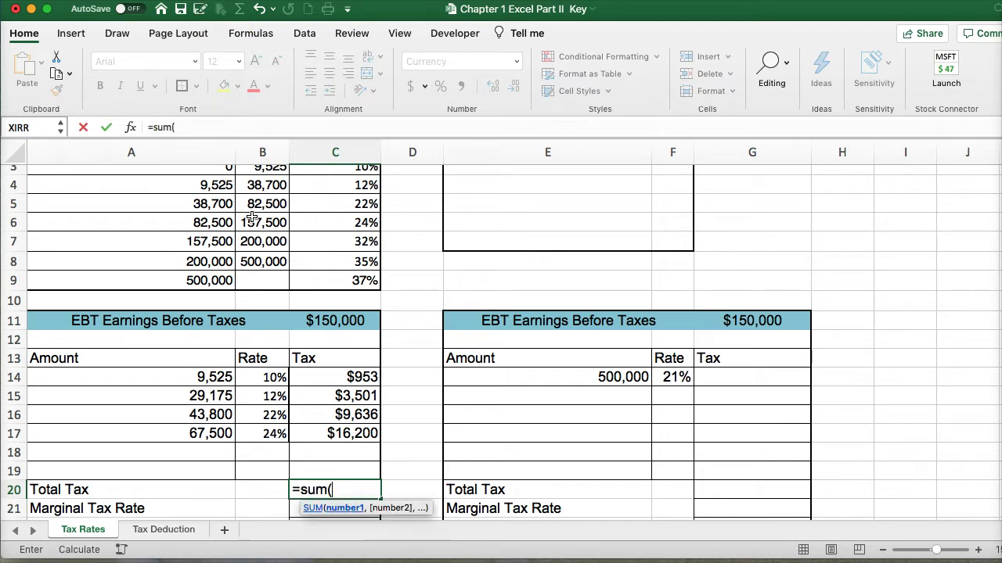
pyautogui.moveTo(312, 430); pyautogui.dragTo(316, 378)
pyautogui.write(')')
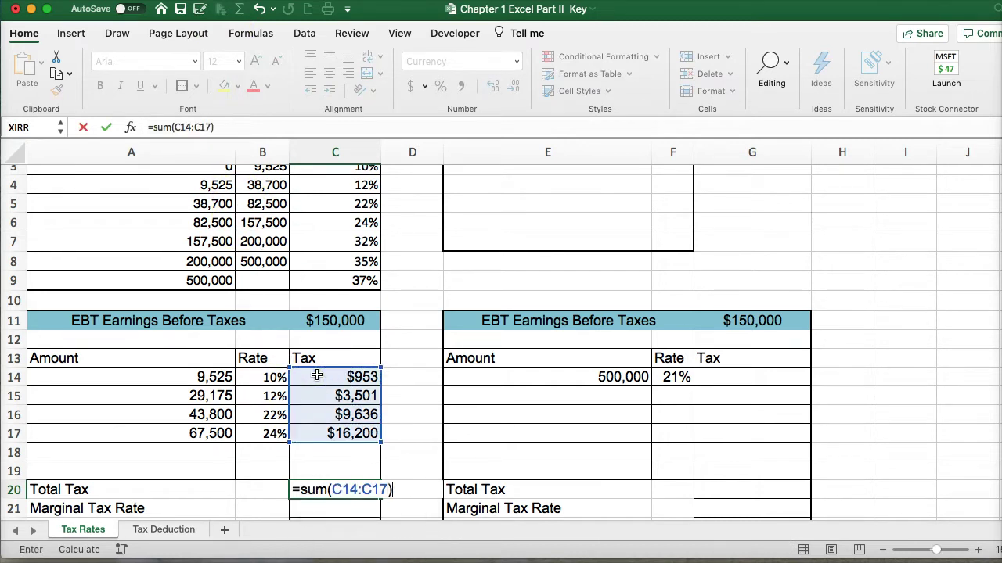
pyautogui.press('Return')
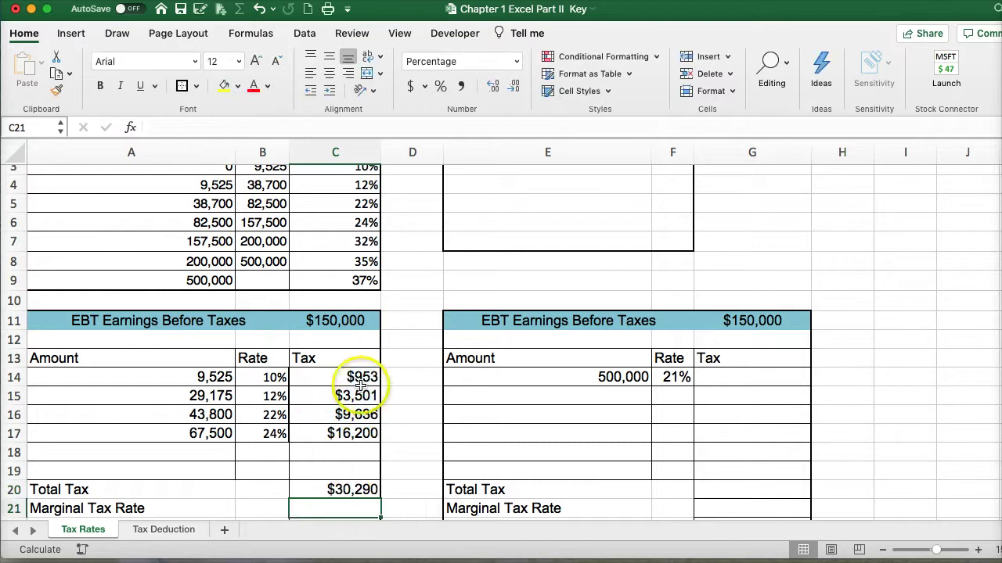
pyautogui.click(334, 489)
# Step: Set the Marginal Tax Rate to the top bracket's 24% rate in B17
pyautogui.scroll(-2, 352, 469)
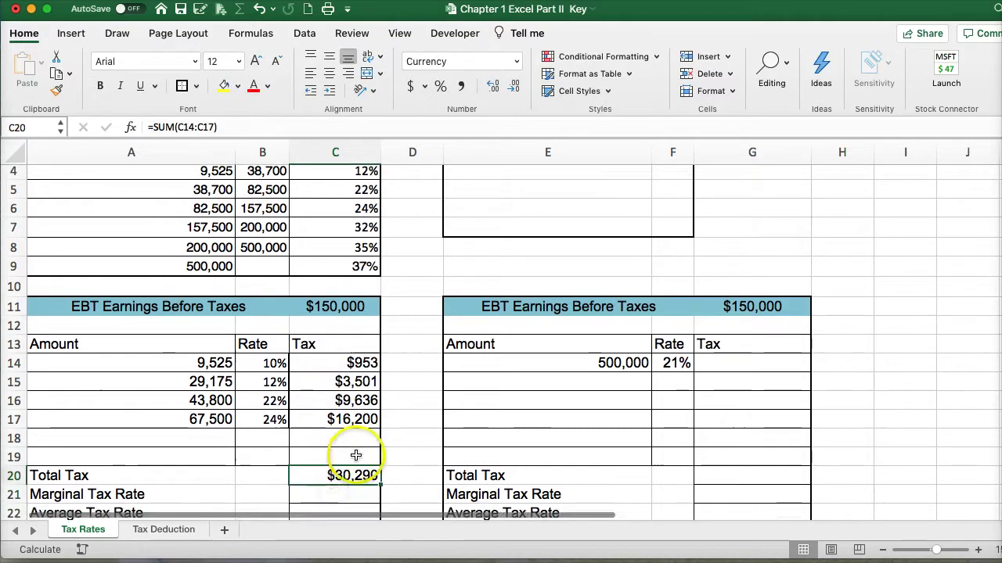
pyautogui.click(321, 470)
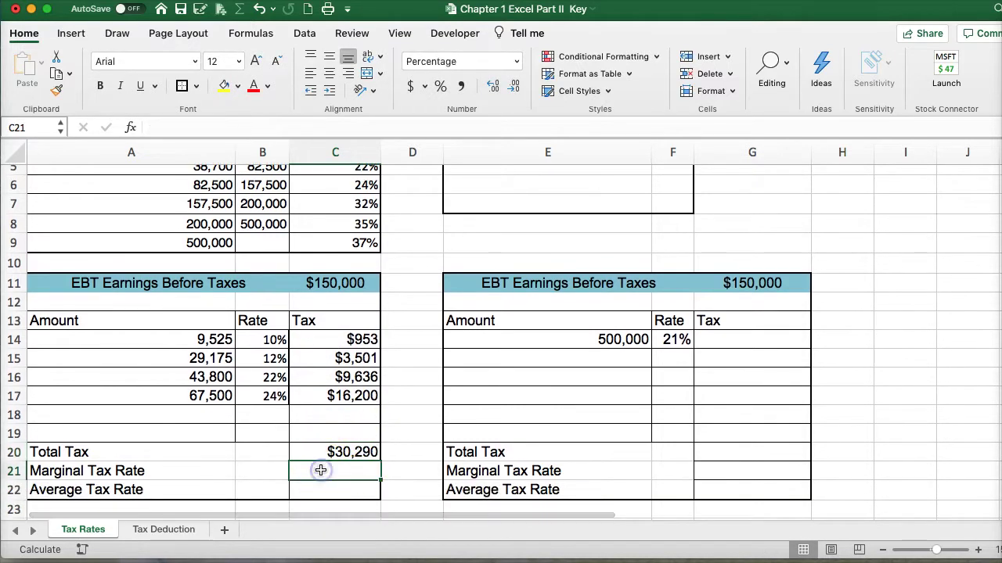
pyautogui.write('+')
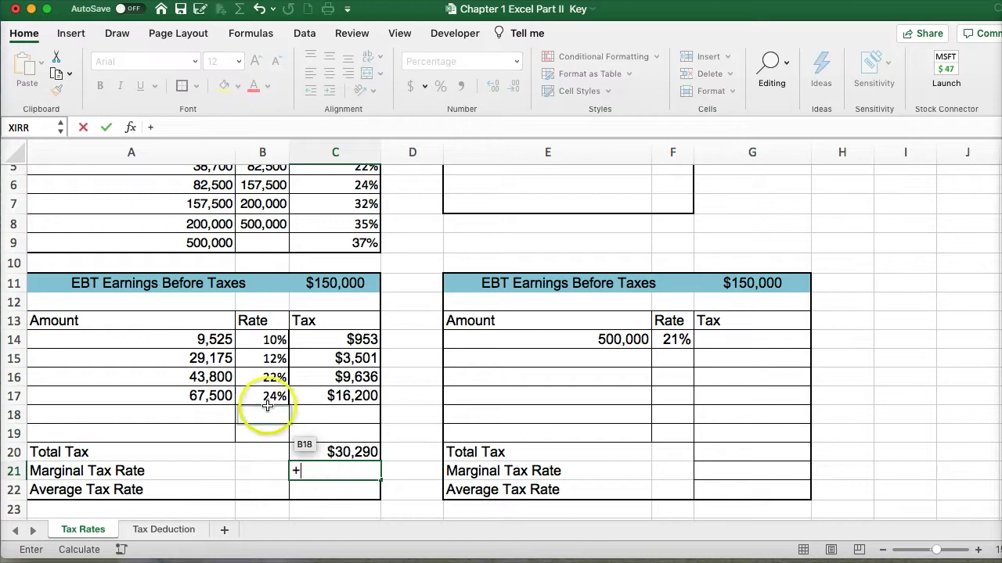
pyautogui.click(263, 397)
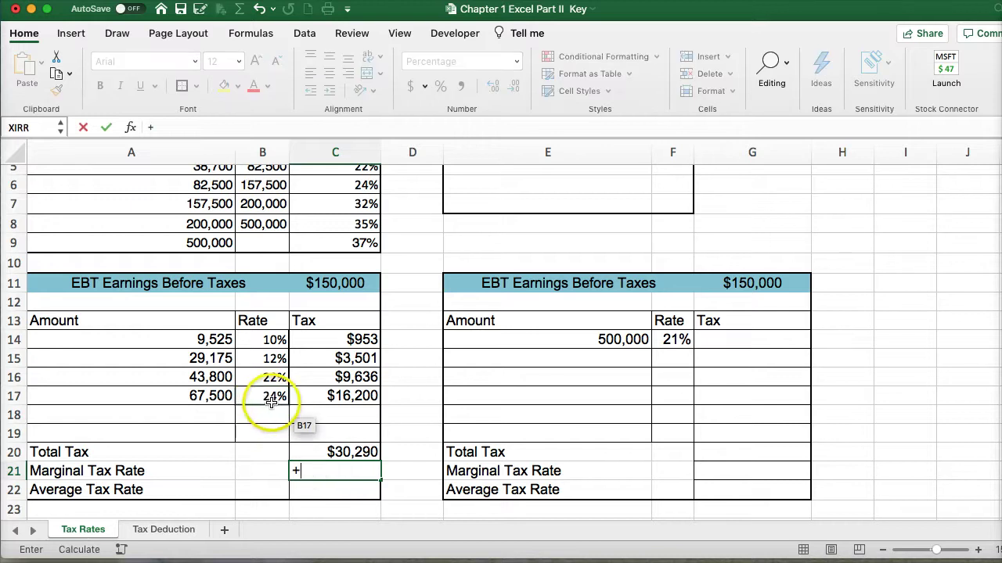
pyautogui.click(260, 398)
pyautogui.press('Return')
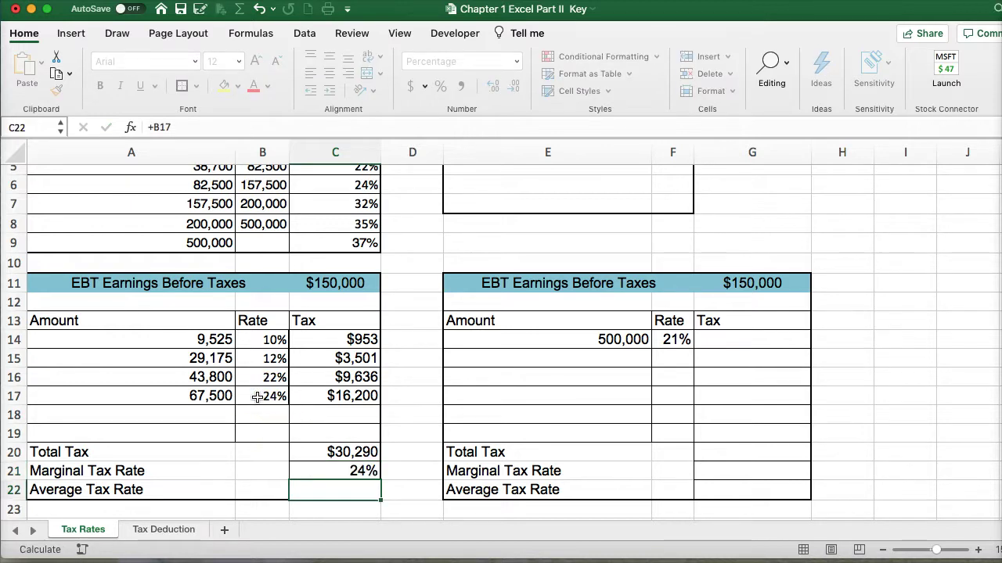
pyautogui.click(319, 449)
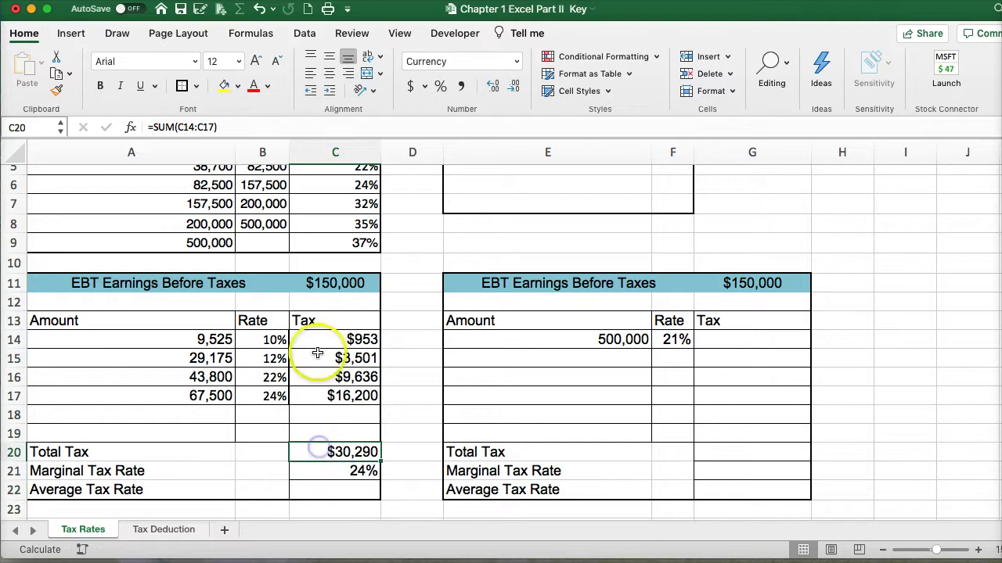
pyautogui.moveTo(323, 339); pyautogui.dragTo(328, 396)
pyautogui.click(331, 474)
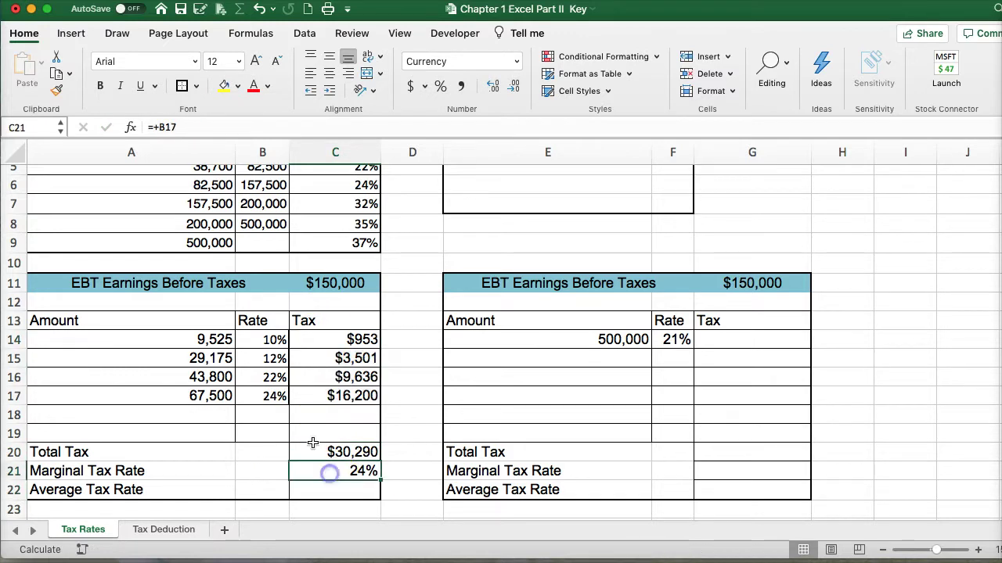
pyautogui.click(263, 396)
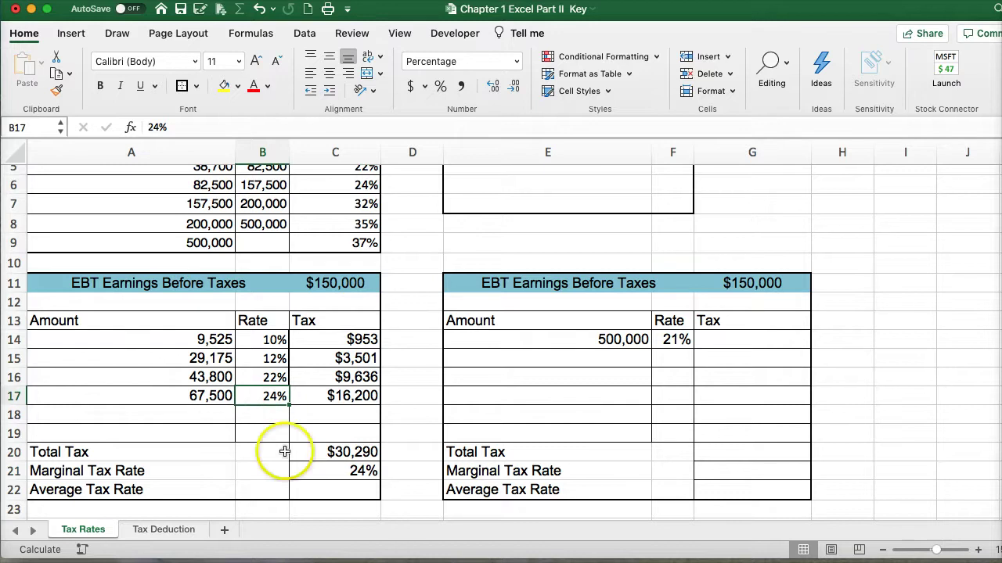
# Step: Set the Average Tax Rate in C22 to Total Tax divided by C11, giving 20.19%
pyautogui.click(316, 489)
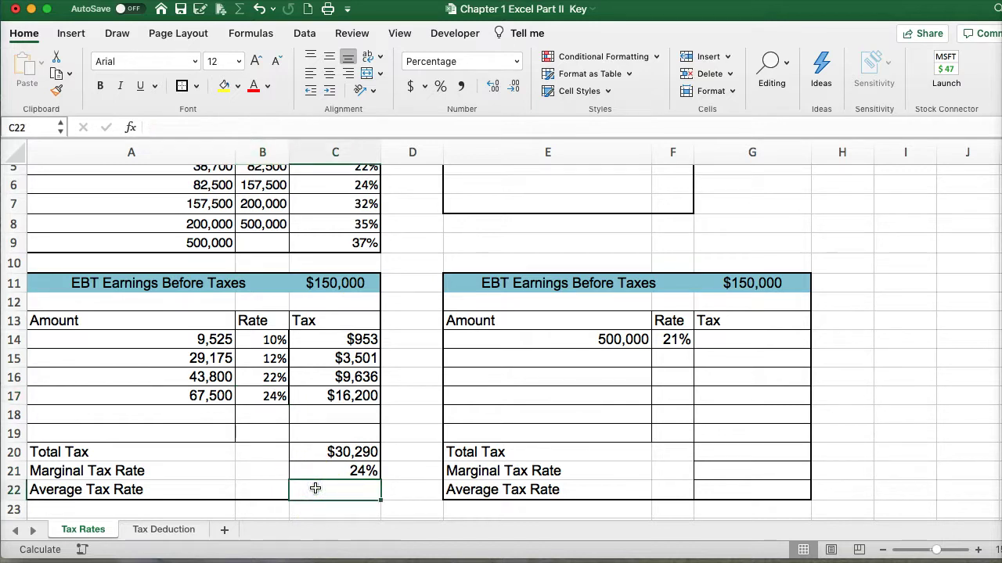
pyautogui.write('+')
pyautogui.click(316, 448)
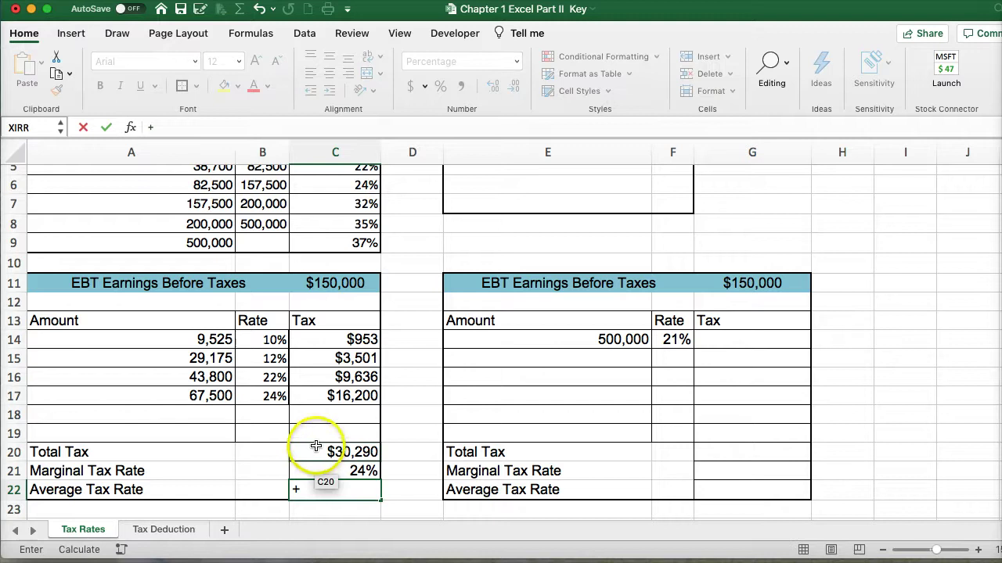
pyautogui.click(319, 285)
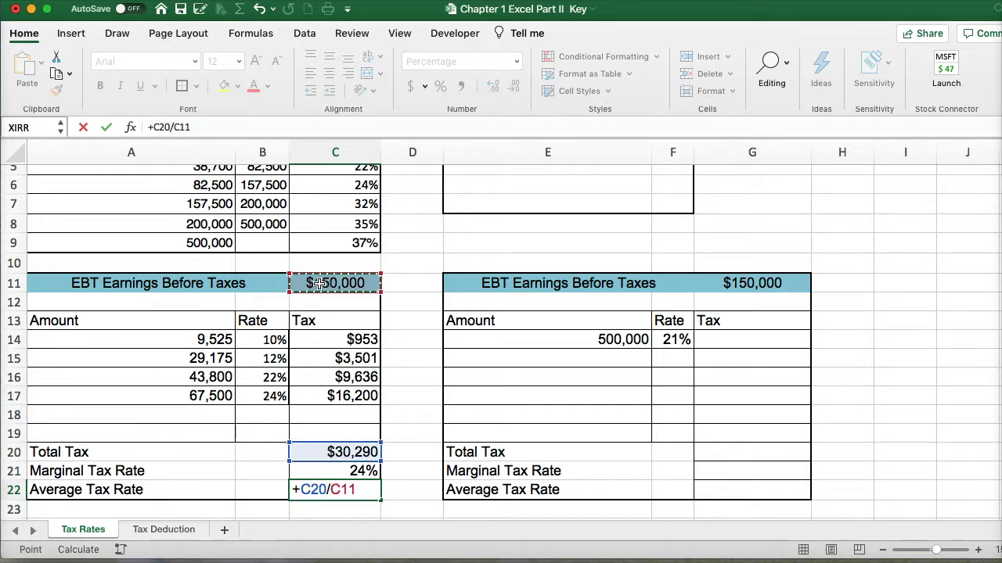
pyautogui.press('Return')
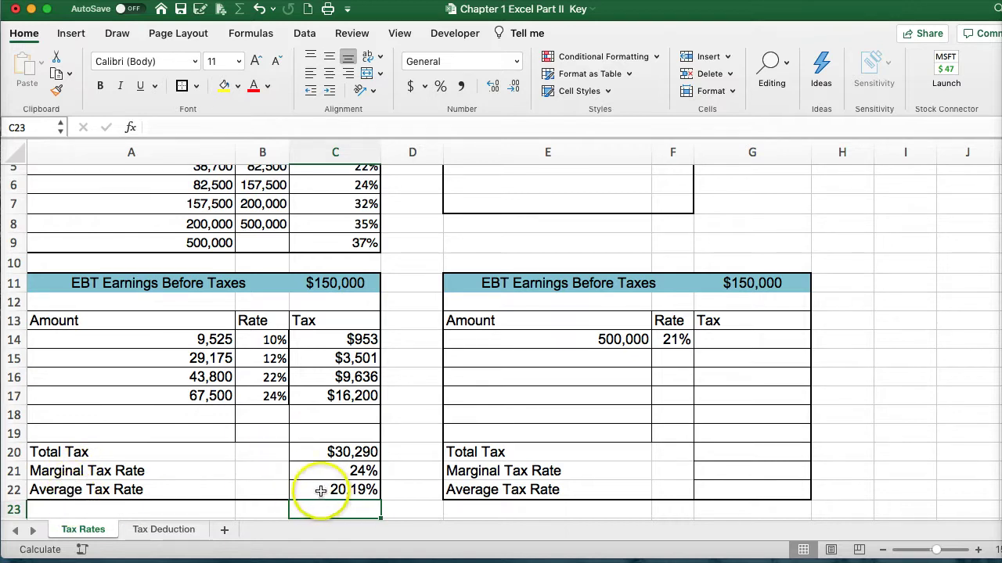
pyautogui.click(260, 394)
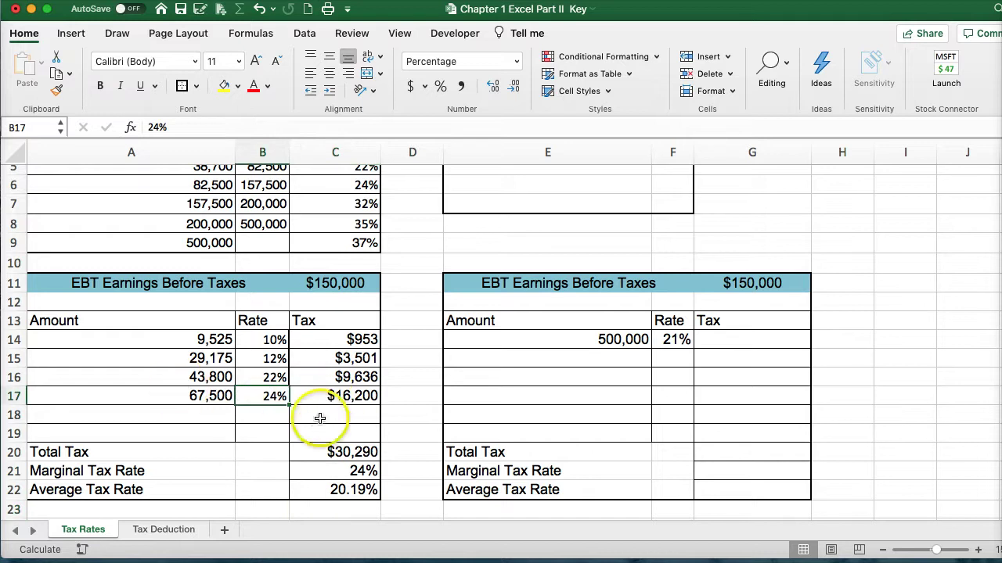
pyautogui.click(322, 473)
pyautogui.scroll(3, 297, 372)
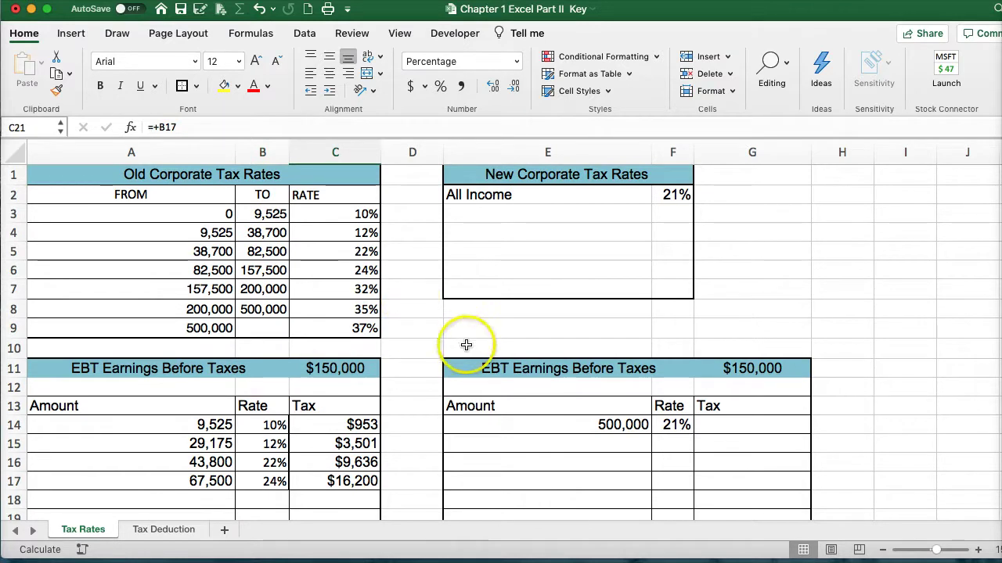
pyautogui.scroll(-1, 496, 351)
pyautogui.click(671, 409)
pyautogui.scroll(-1, 541, 413)
pyautogui.scroll(2, 541, 412)
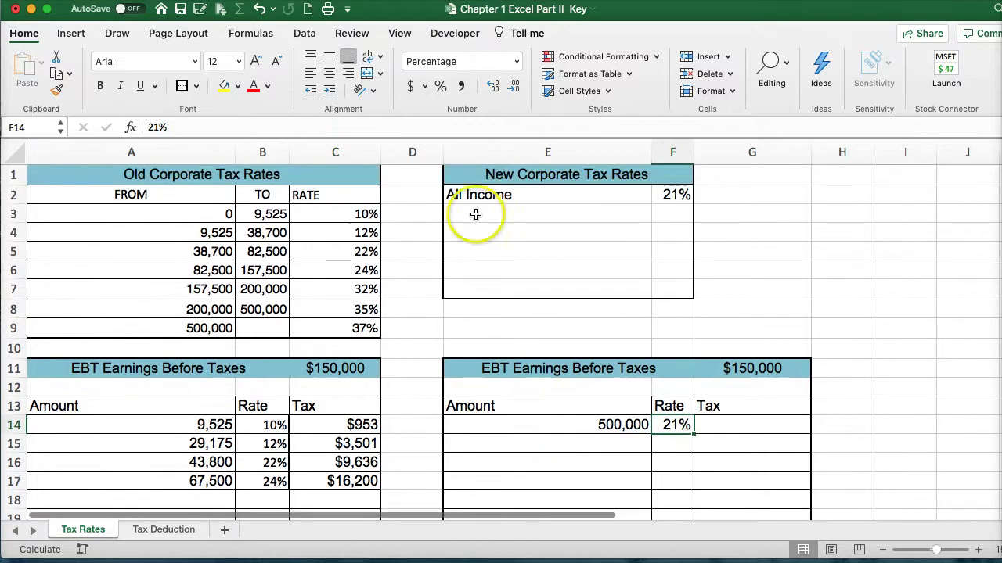
pyautogui.moveTo(458, 194); pyautogui.dragTo(664, 194)
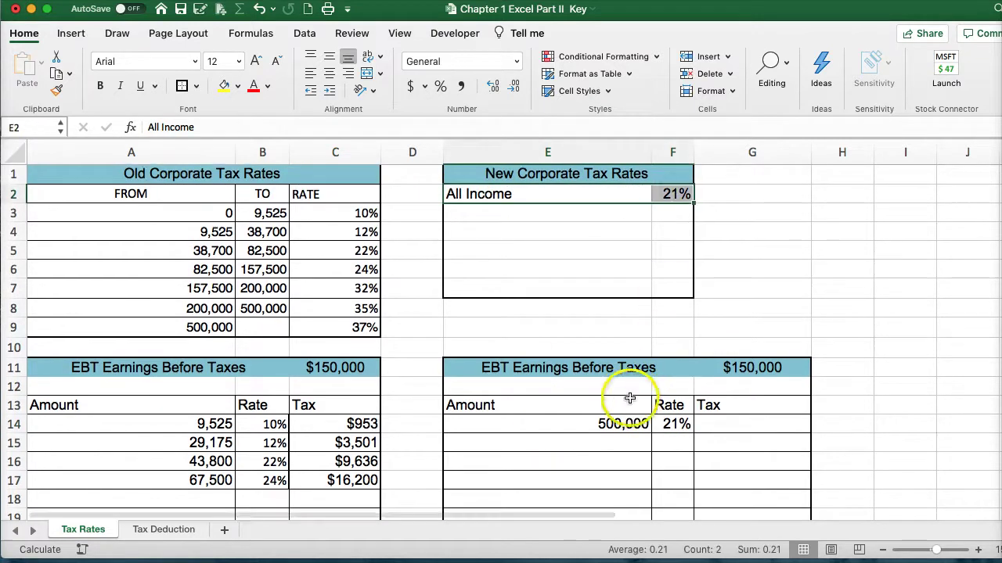
pyautogui.scroll(-2, 626, 423)
# Step: Replace the 500,000 amount in the new-rates table with 150,000
pyautogui.click(741, 373)
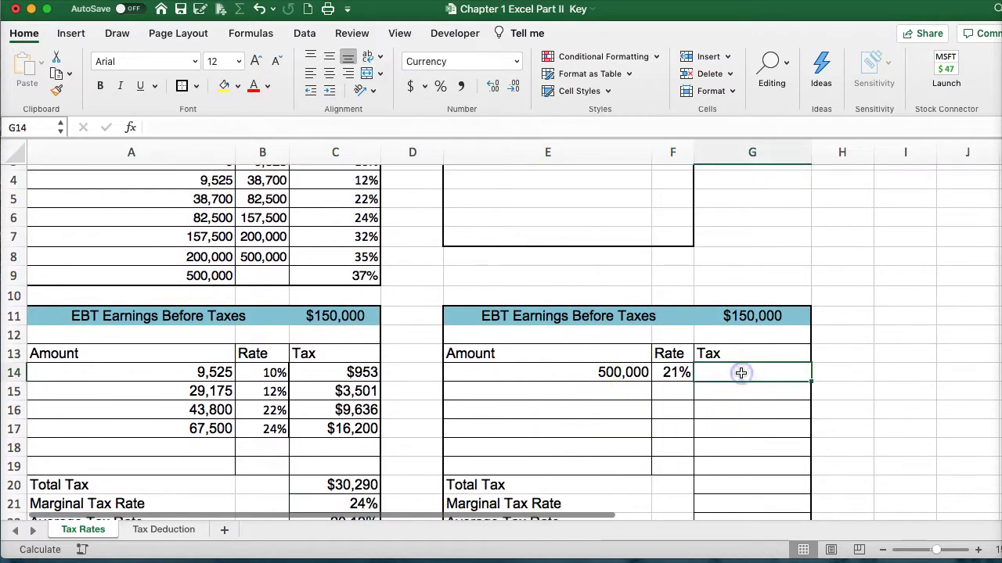
pyautogui.write('+')
pyautogui.click(742, 315)
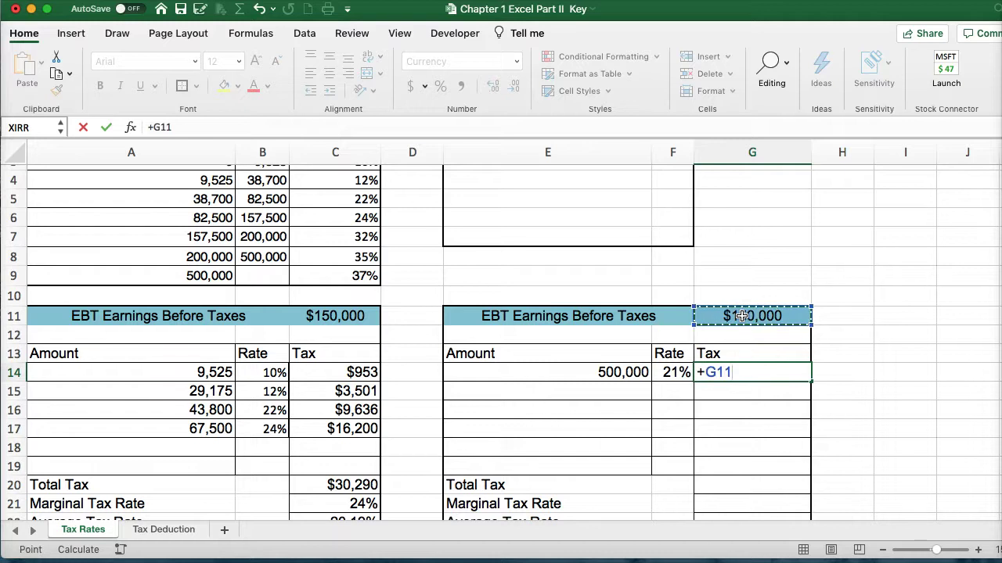
pyautogui.press('Escape')
pyautogui.click(599, 371)
pyautogui.write('1')
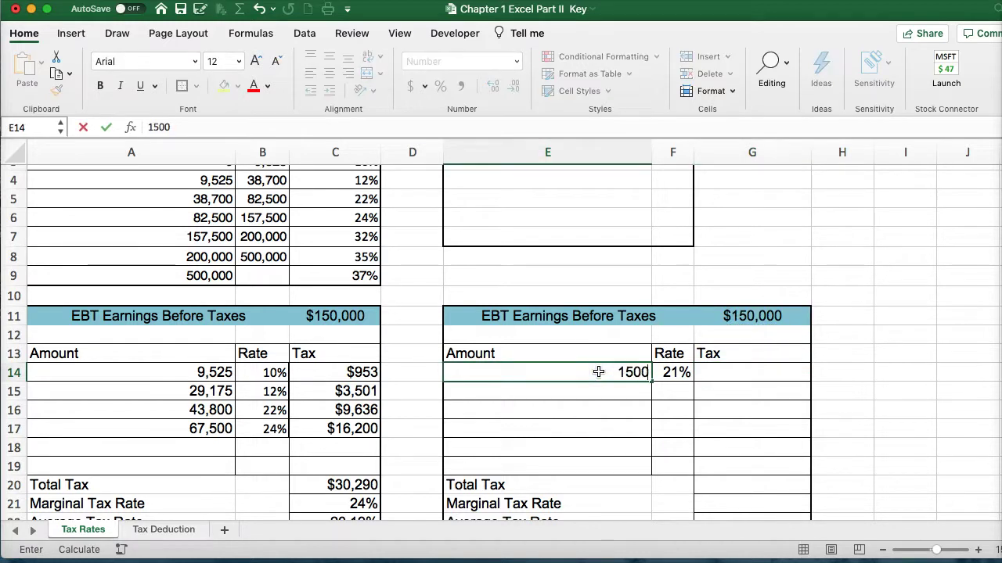
pyautogui.click(598, 389)
pyautogui.click(598, 379)
# Step: Compute the new-rate tax in G14 as E14 times 21%, giving $31,500
pyautogui.click(733, 371)
pyautogui.write('+')
pyautogui.click(597, 371)
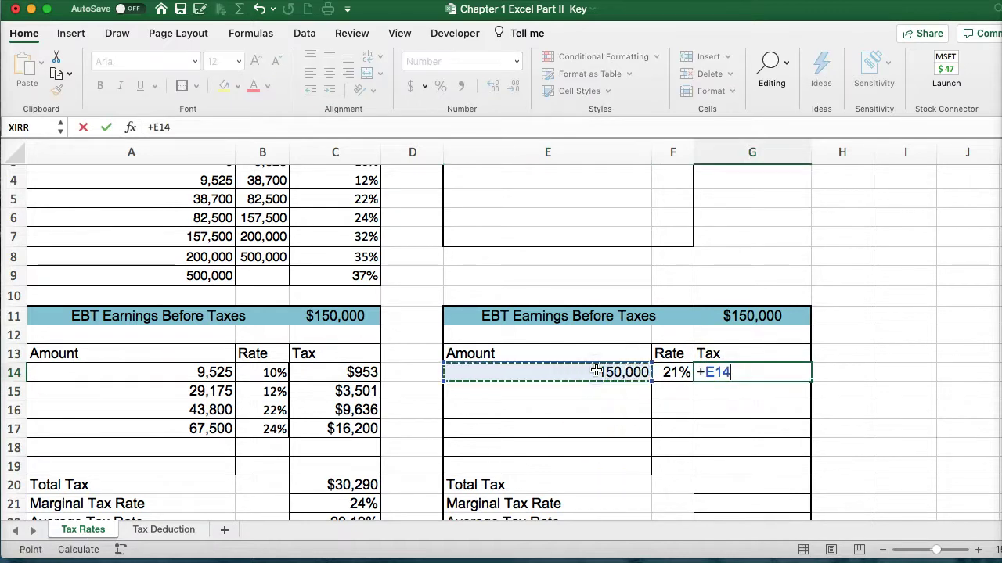
pyautogui.write('*')
pyautogui.click(674, 372)
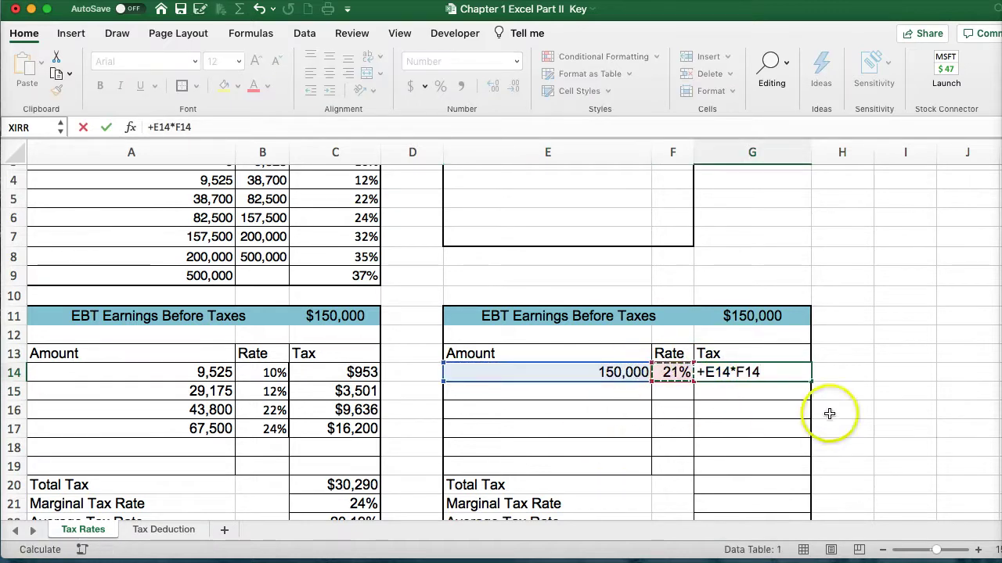
pyautogui.press('Return')
# Step: Set Total Tax to the $31,500 tax and Marginal Tax Rate to the 21% rate
pyautogui.scroll(-2, 712, 387)
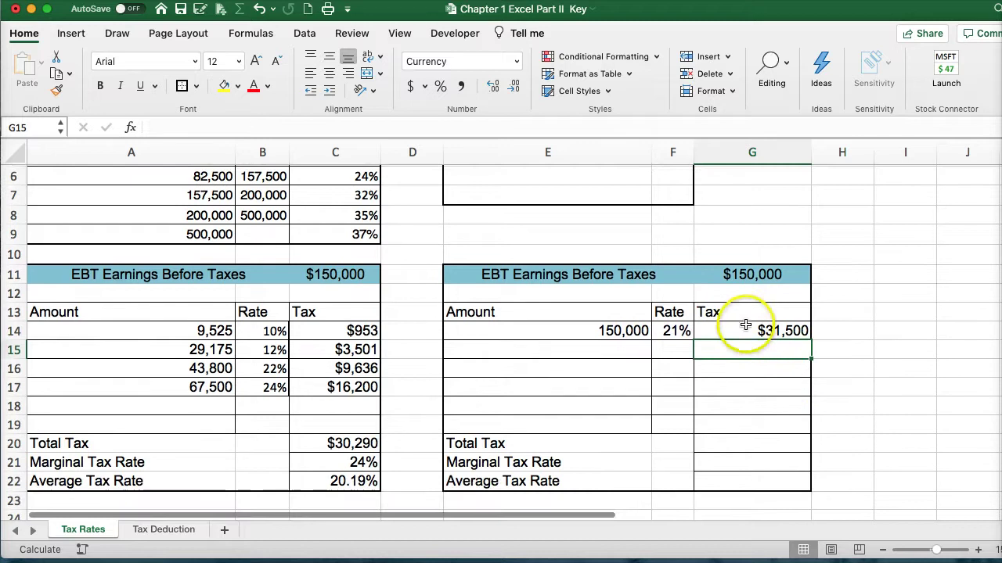
pyautogui.click(736, 442)
pyautogui.write('+')
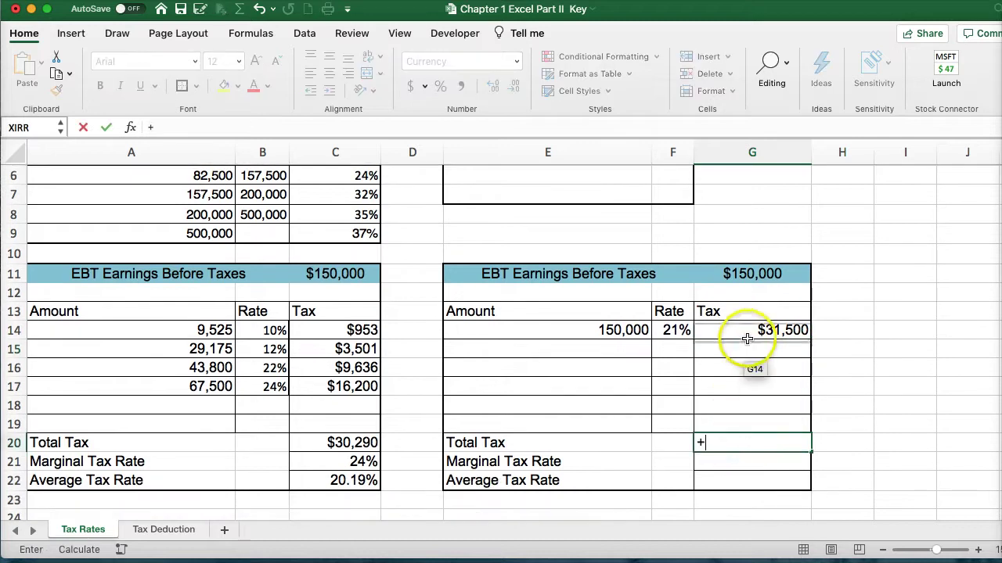
pyautogui.click(746, 336)
pyautogui.press('Return')
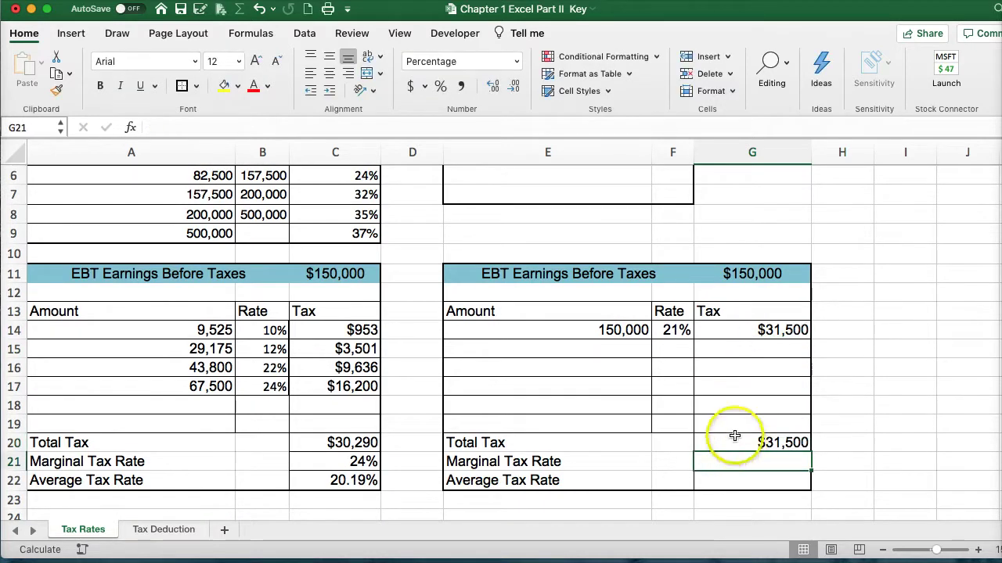
pyautogui.write('+')
pyautogui.click(666, 332)
pyautogui.press('Return')
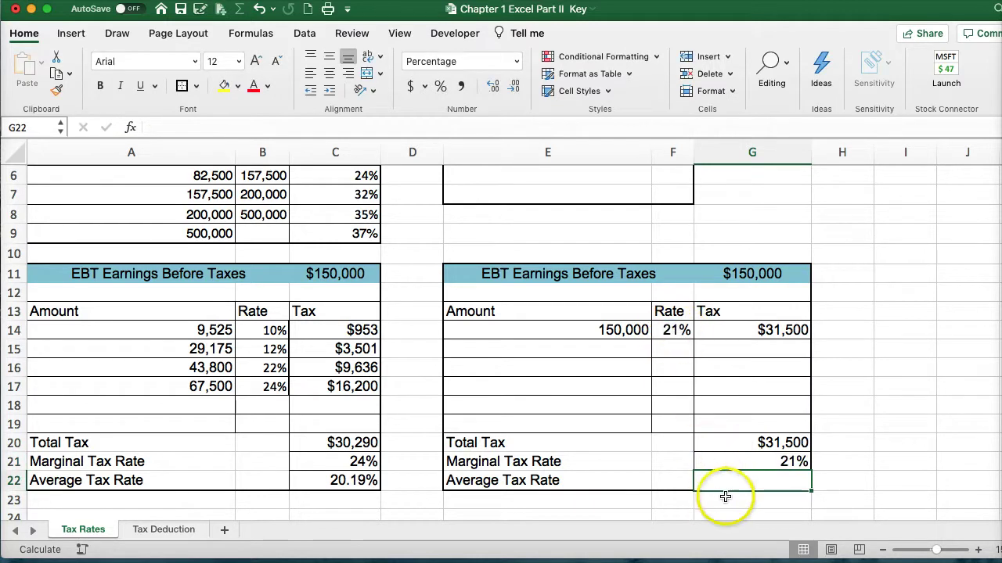
# Step: Set the Average Tax Rate to Total Tax divided by earnings before taxes, giving 21.00%
pyautogui.write('+')
pyautogui.click(741, 443)
pyautogui.write('/')
pyautogui.click(724, 280)
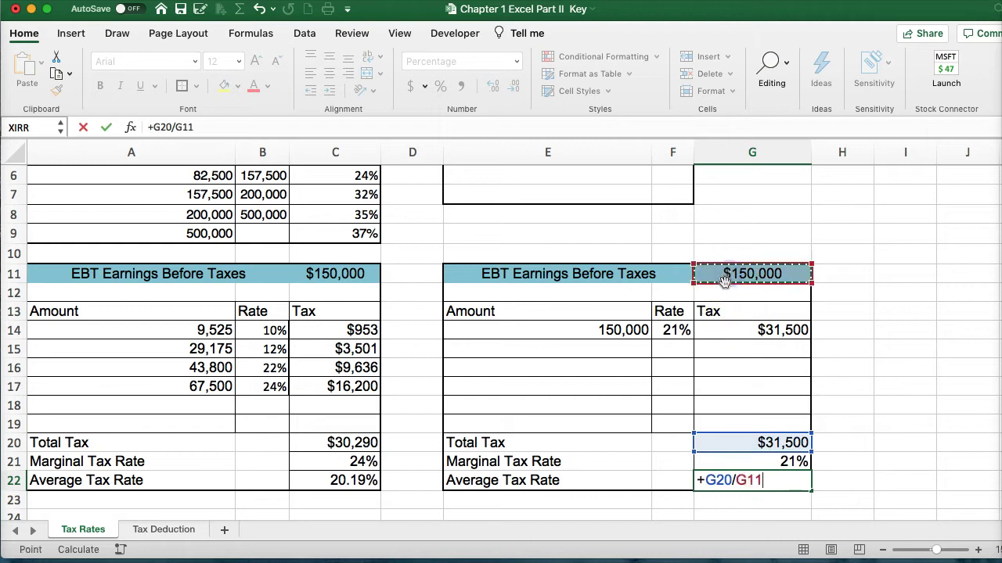
pyautogui.press('Return')
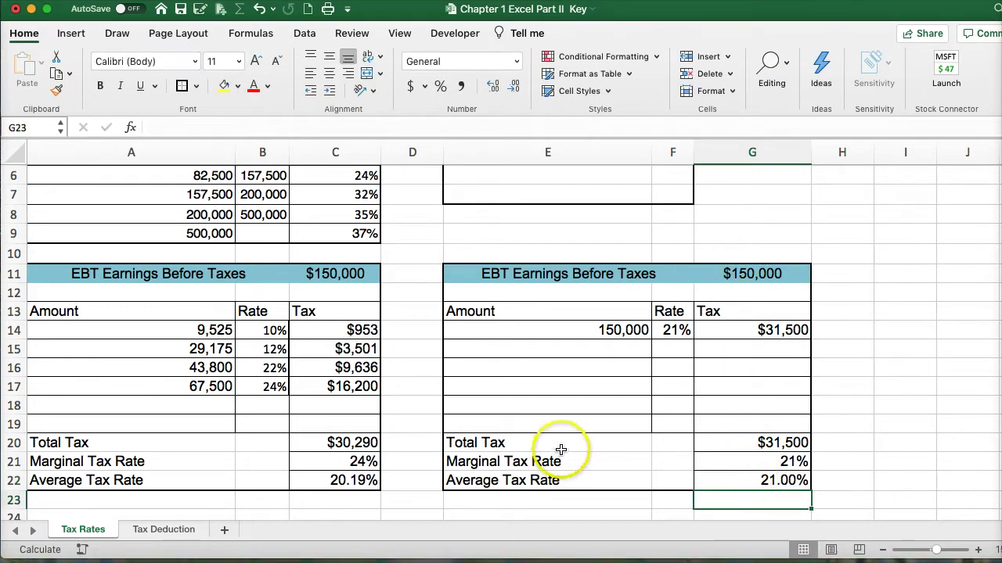
pyautogui.scroll(5, 368, 335)
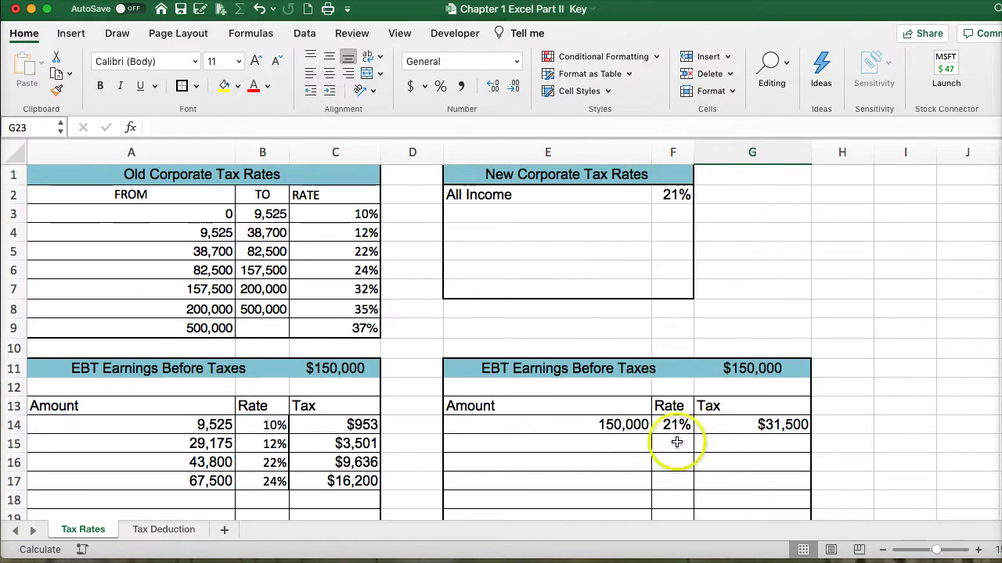
pyautogui.scroll(-7, 593, 360)
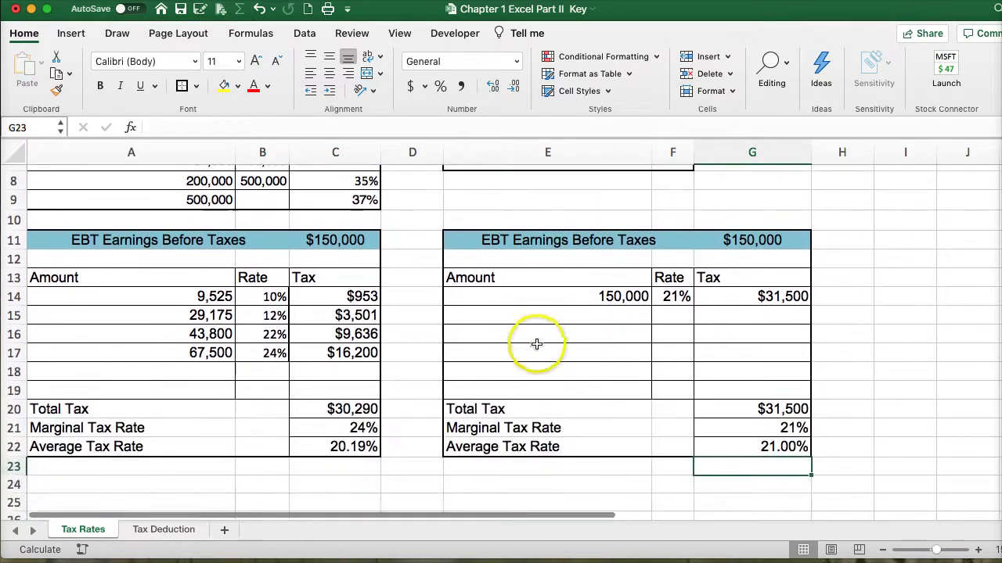
# Step: On the Tax Deduction sheet, check the $200,000 EBIT and $30,000 interest expense
pyautogui.click(162, 530)
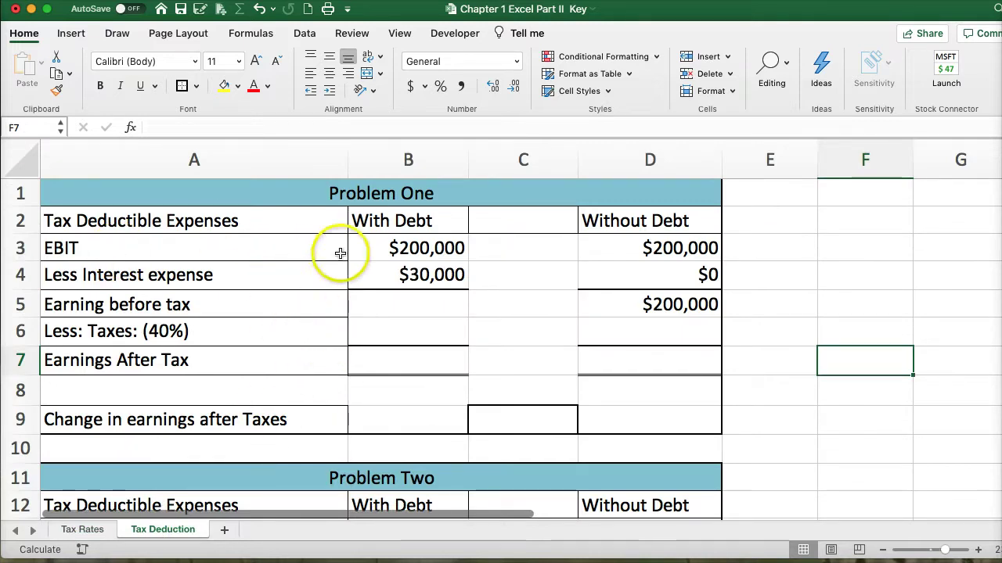
pyautogui.click(373, 248)
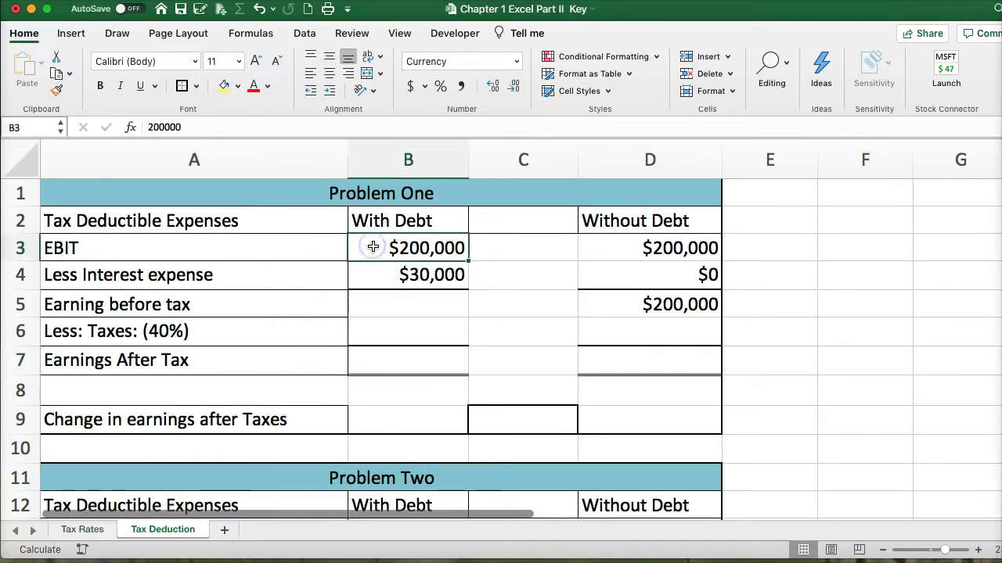
pyautogui.click(377, 248)
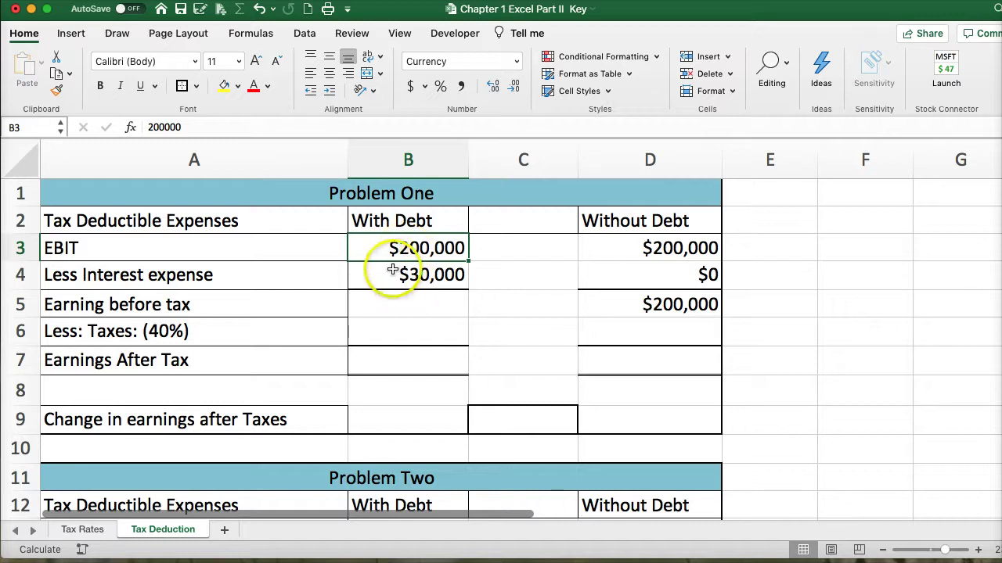
pyautogui.click(385, 278)
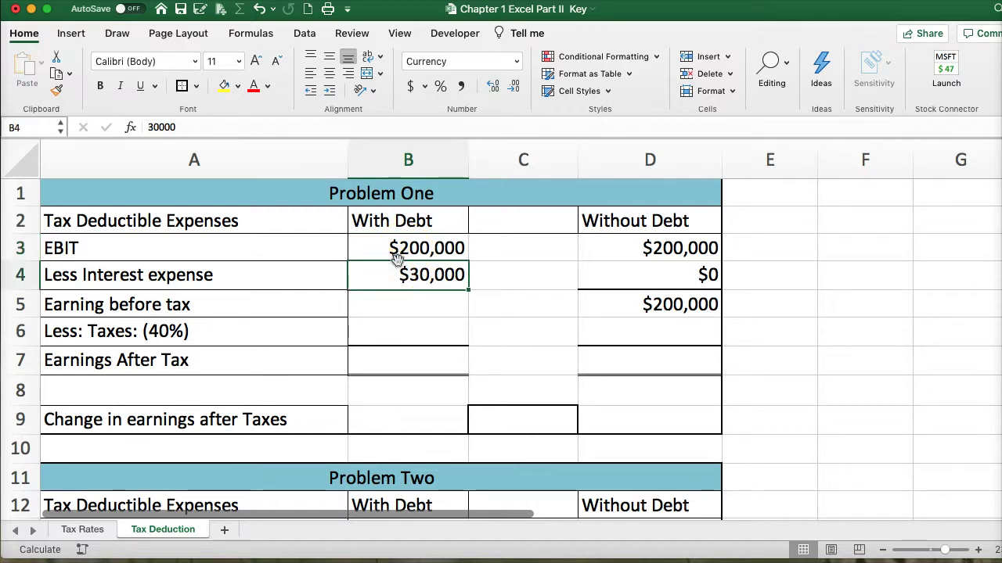
pyautogui.scroll(-1, 400, 369)
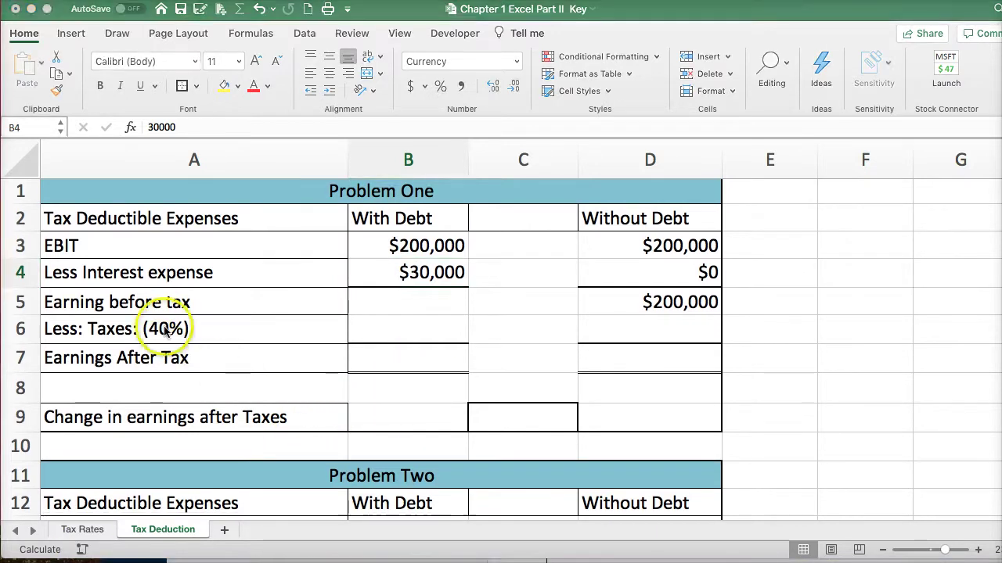
# Step: Change the first two Less: Taxes labels from 40% to 21%
pyautogui.click(154, 329)
pyautogui.click(201, 128)
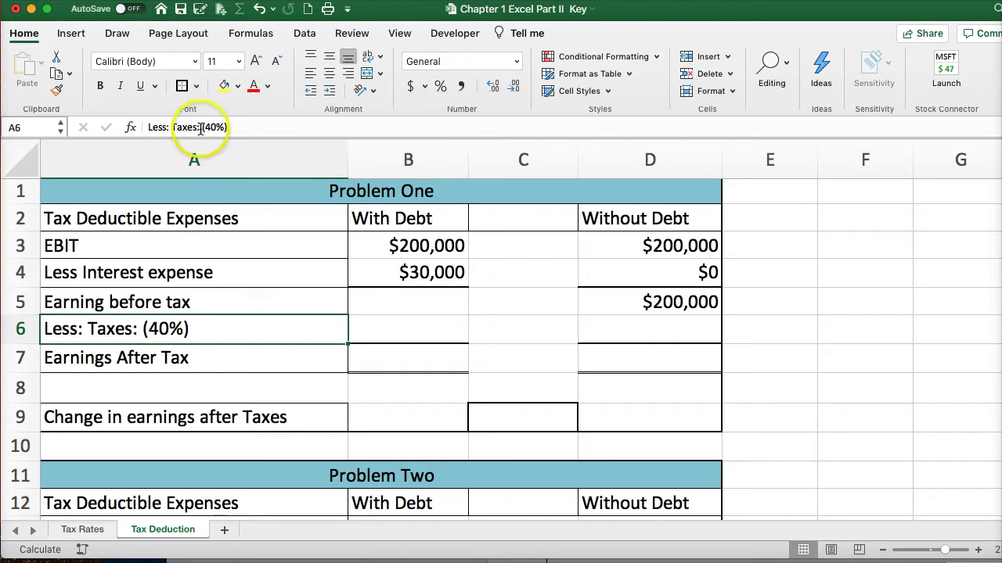
pyautogui.write('21')
pyautogui.press('Delete')
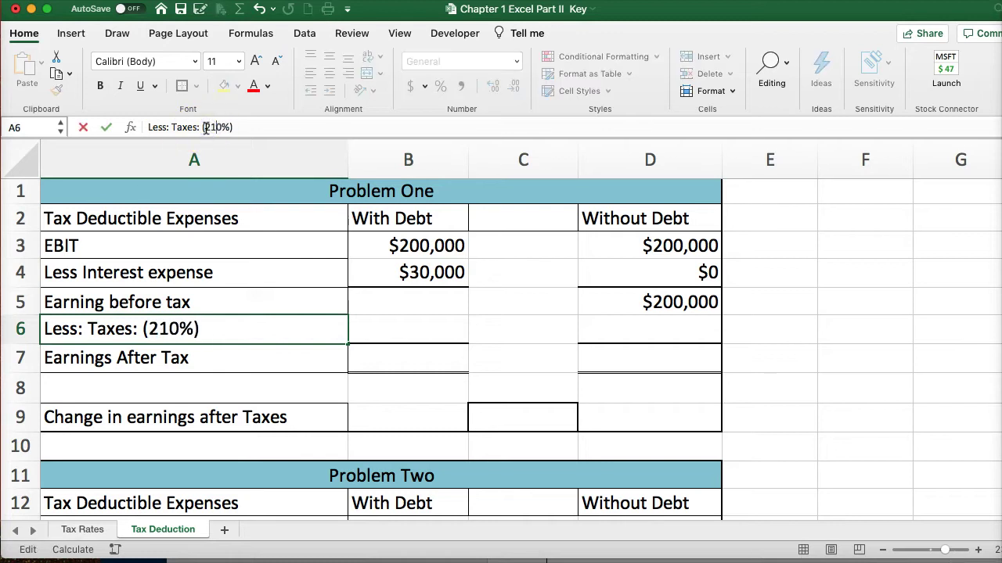
pyautogui.click(241, 284)
pyautogui.scroll(-8, 224, 352)
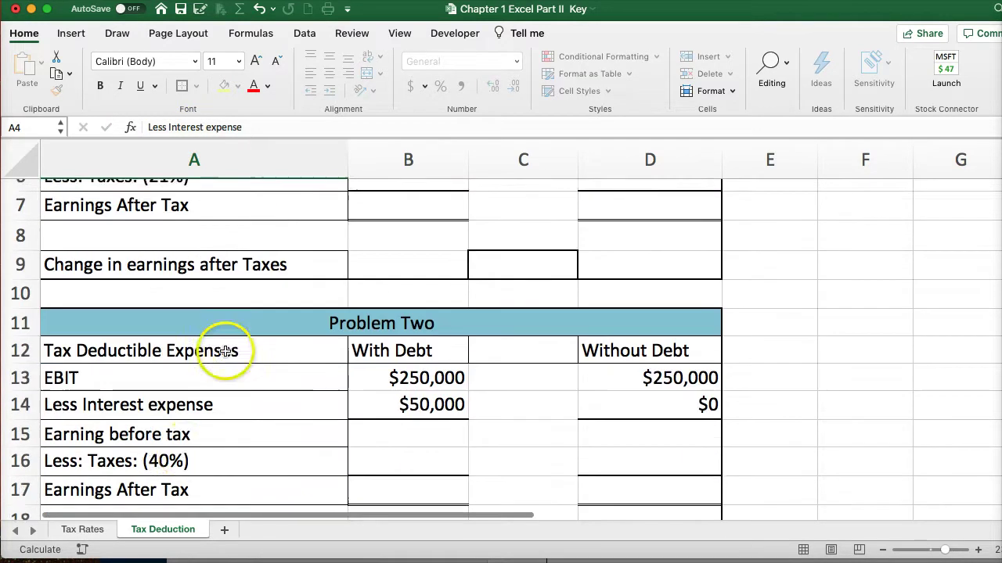
pyautogui.click(161, 391)
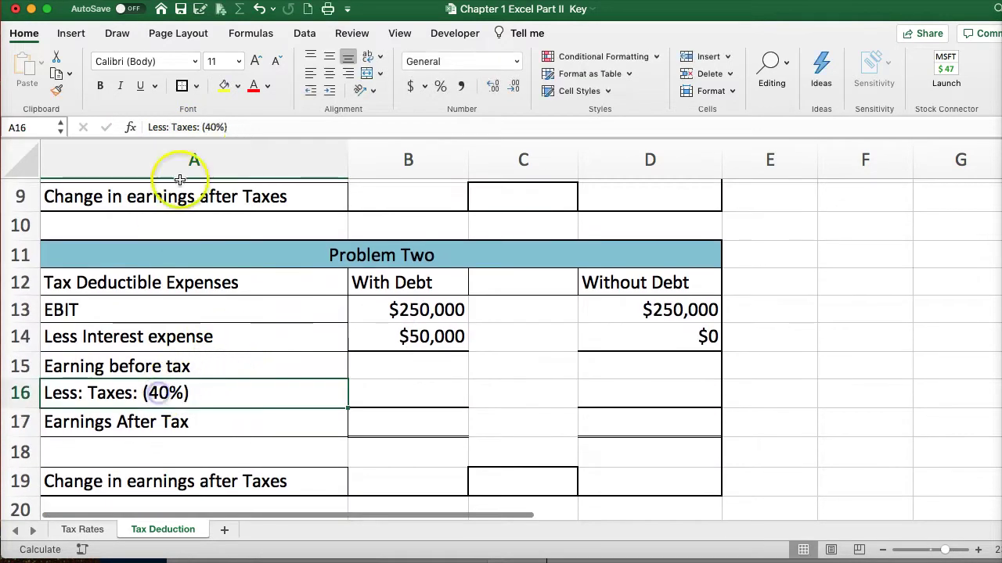
pyautogui.click(206, 128)
pyautogui.write('21')
pyautogui.click(217, 310)
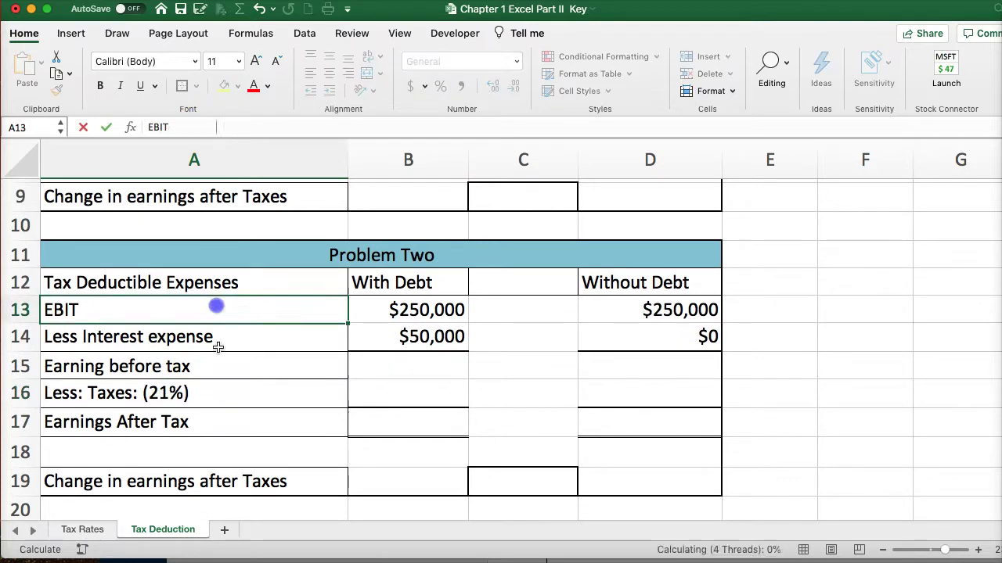
# Step: Change the next Less: Taxes label down from 40% to 21%
pyautogui.scroll(-9, 220, 392)
pyautogui.click(223, 417)
pyautogui.click(206, 128)
pyautogui.write('21')
pyautogui.press('Delete')
pyautogui.press('Delete')
pyautogui.click(215, 378)
pyautogui.click(216, 382)
pyautogui.scroll(-2, 216, 384)
pyautogui.scroll(8, 224, 380)
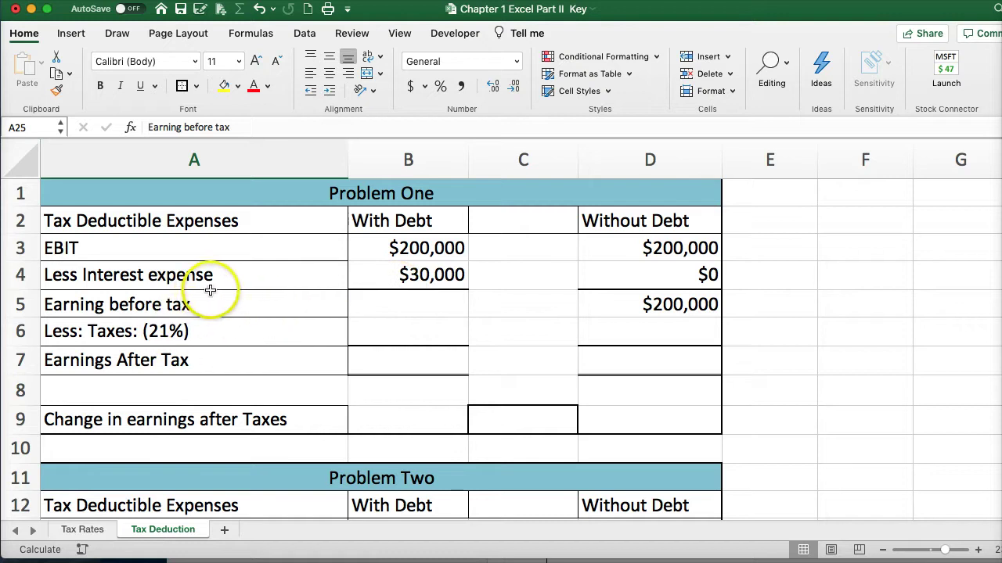
# Step: Enter =+B3-B4 in B5 for With Debt earnings before tax ($170,000)
pyautogui.click(377, 277)
pyautogui.click(489, 321)
pyautogui.click(630, 270)
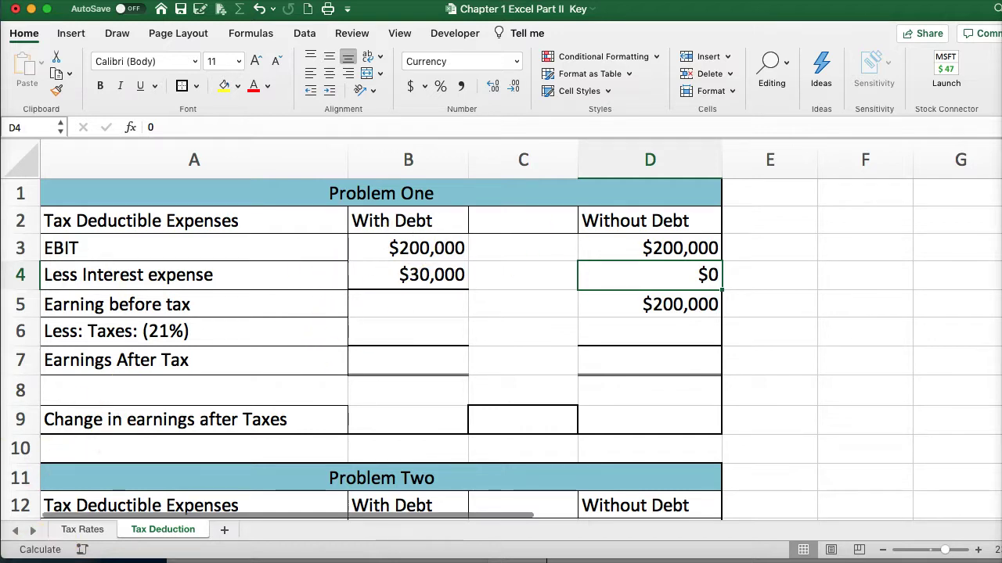
pyautogui.click(175, 325)
pyautogui.click(395, 304)
pyautogui.write('+B3-')
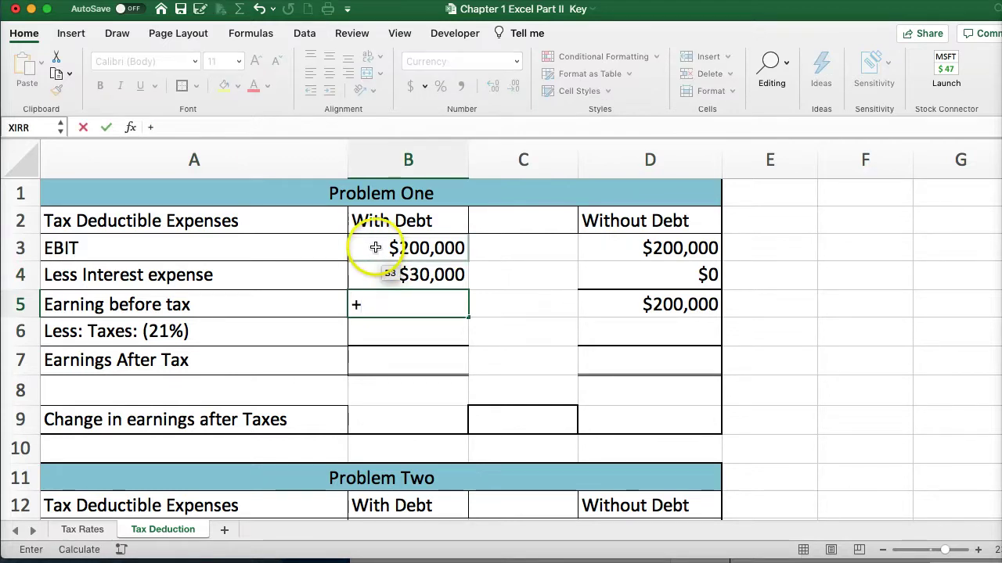
pyautogui.click(376, 248)
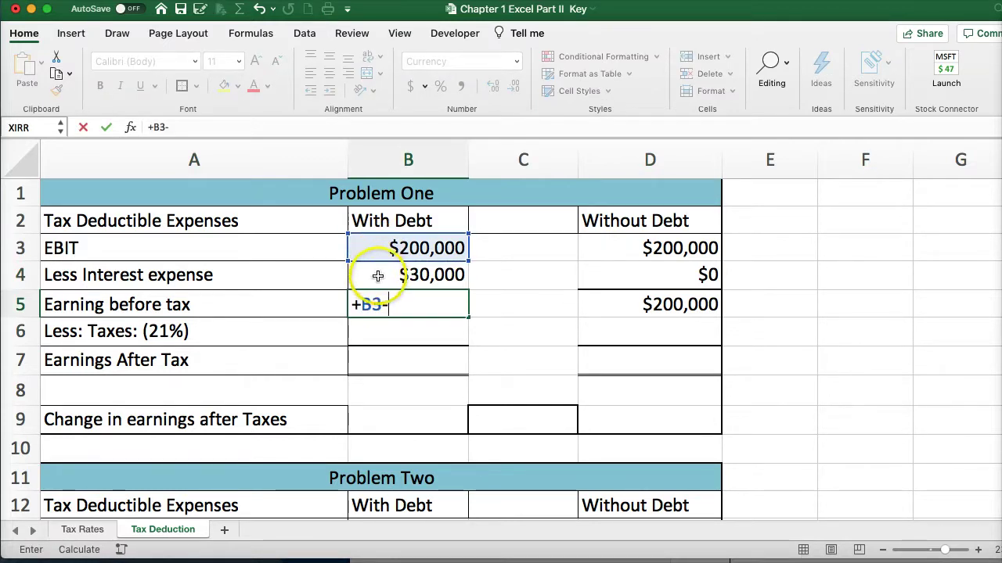
pyautogui.click(378, 278)
pyautogui.press('Return')
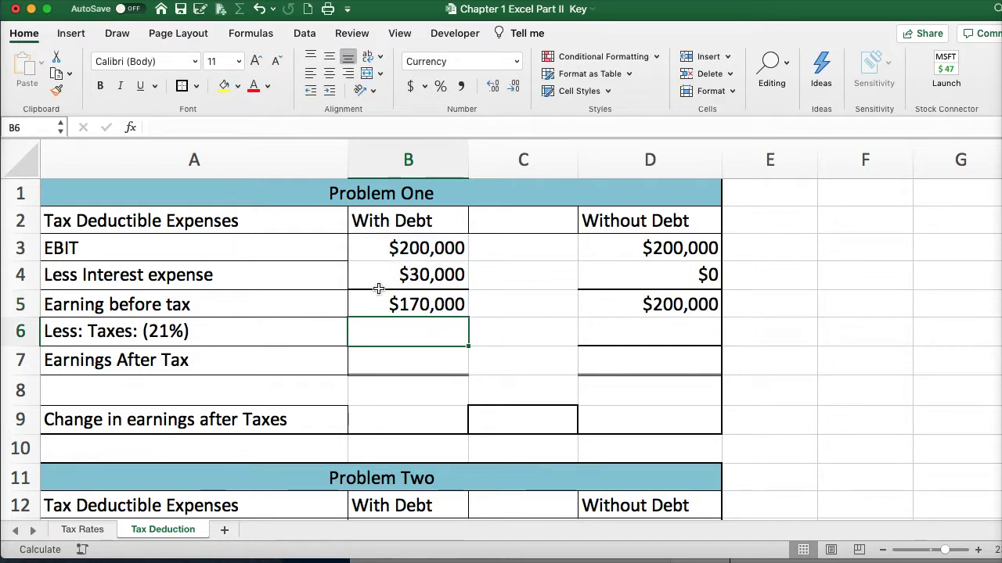
# Step: Enter the 21% taxes formula =B5*.21 in B6 ($35,700)
pyautogui.write('+')
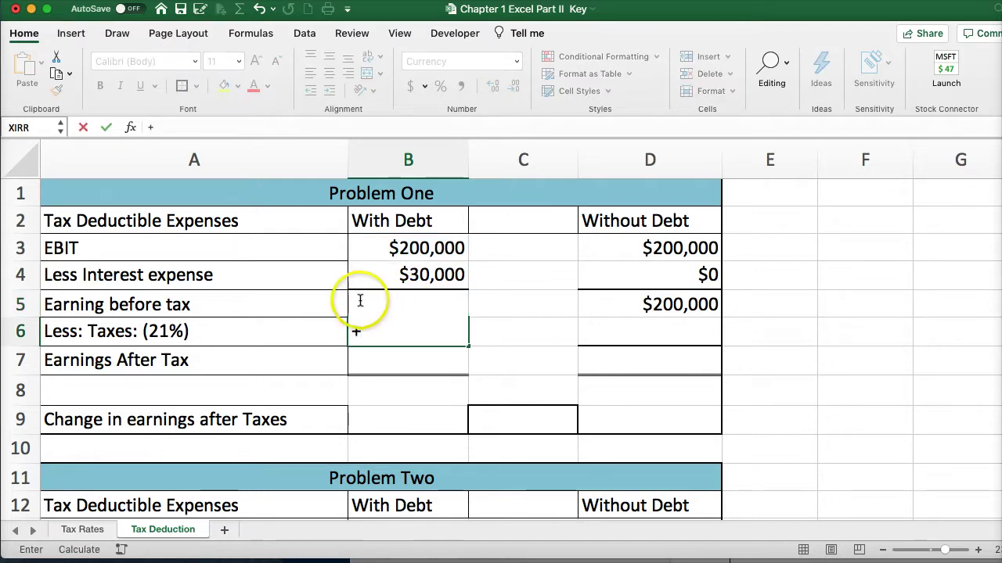
pyautogui.click(380, 303)
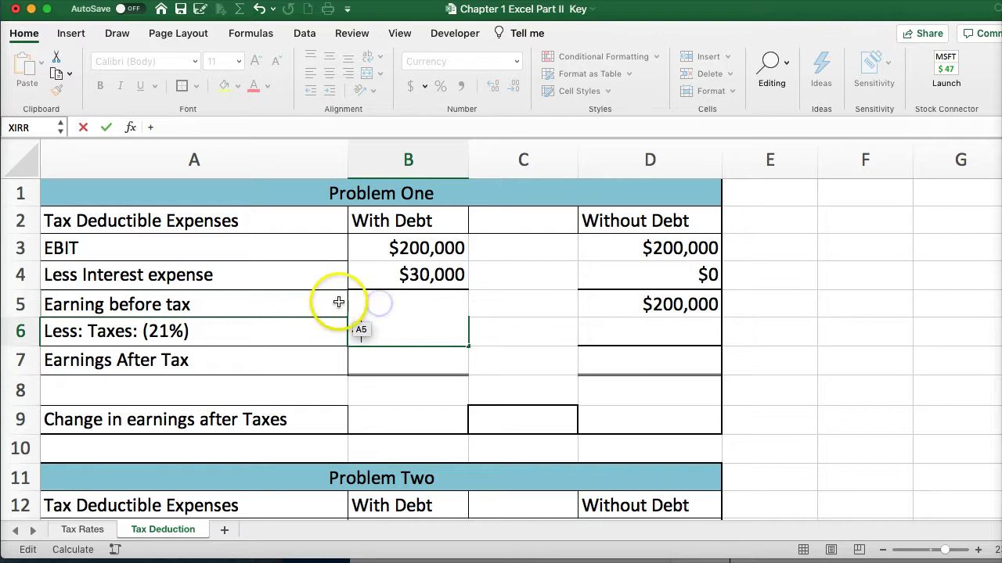
pyautogui.press('Escape')
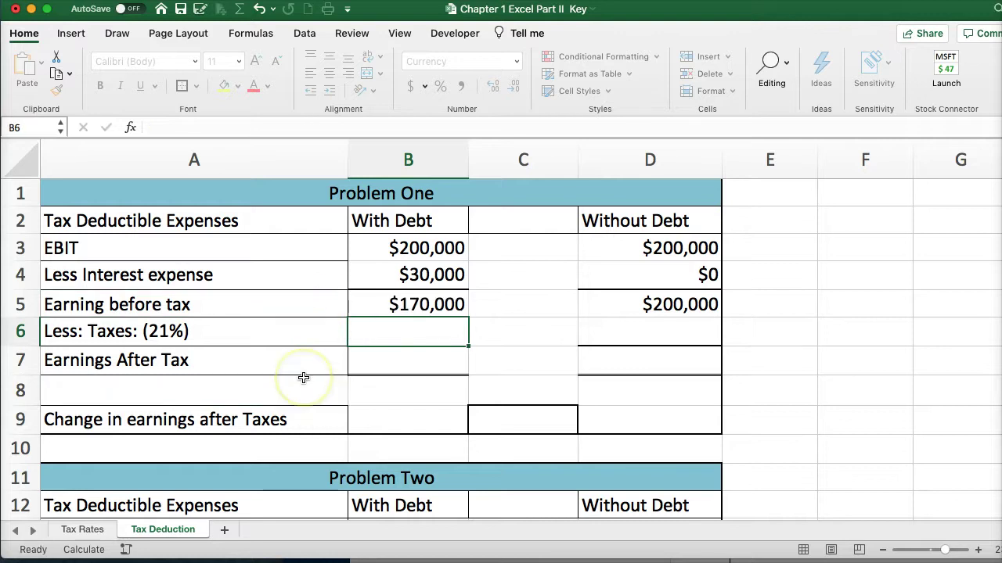
pyautogui.click(376, 339)
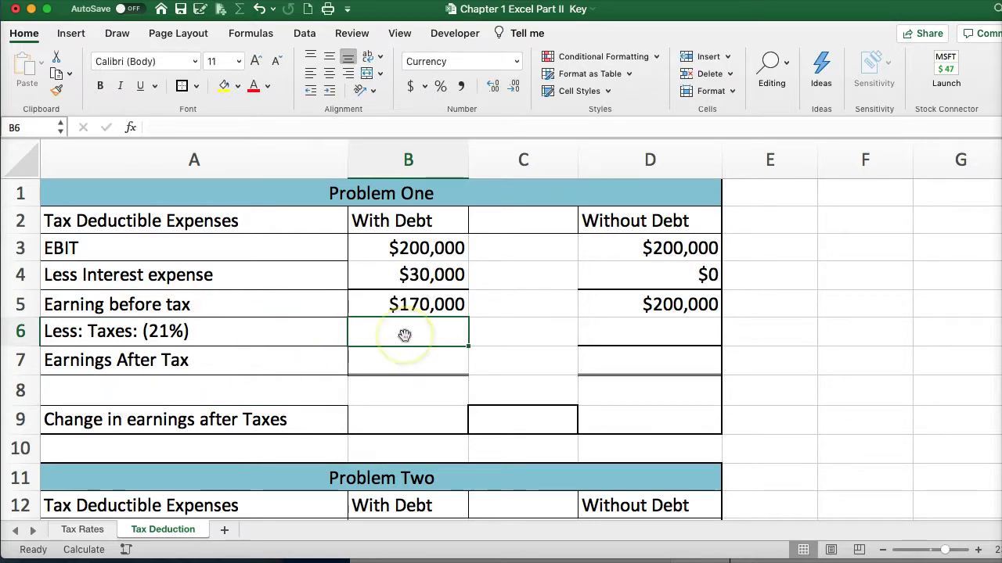
pyautogui.write('+')
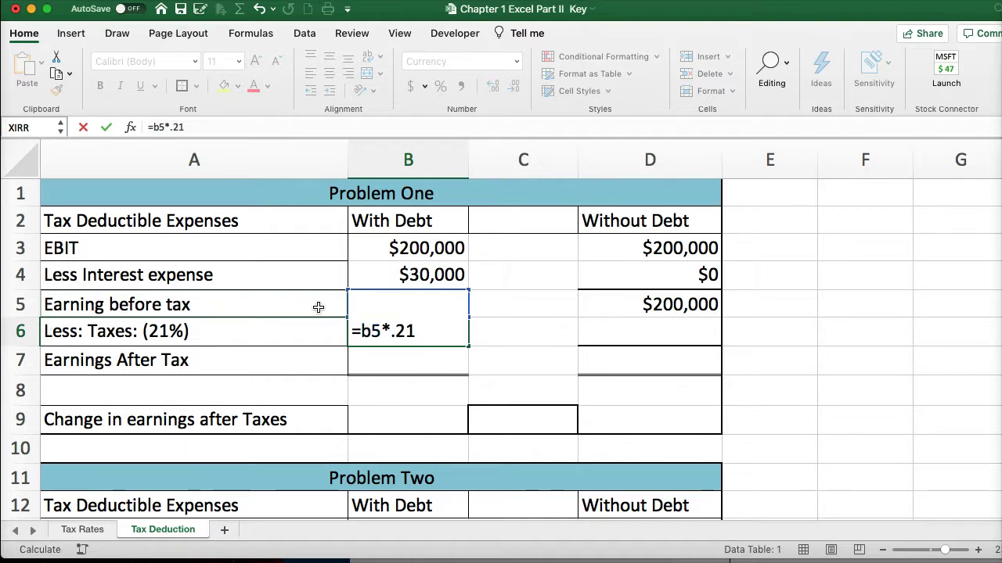
pyautogui.press('Return')
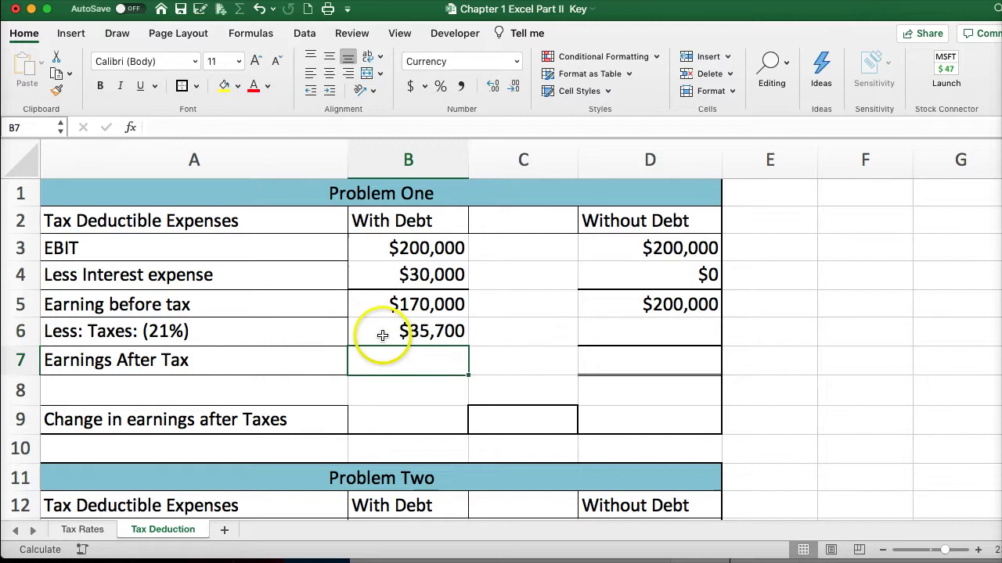
# Step: Enter =+B5-B6 in B7 for With Debt earnings after tax ($134,300)
pyautogui.click(377, 363)
pyautogui.write('+')
pyautogui.click(374, 304)
pyautogui.write('-')
pyautogui.click(370, 329)
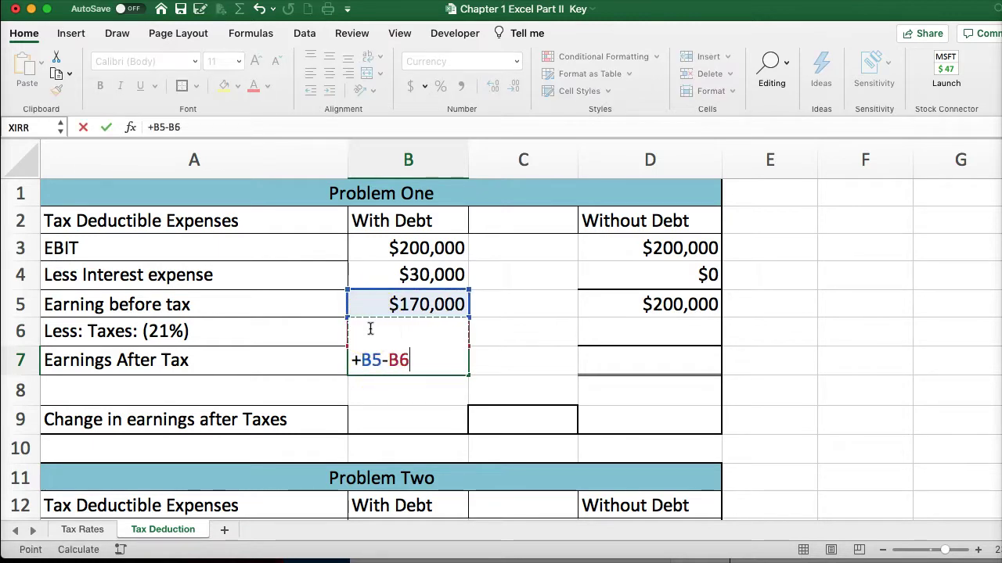
pyautogui.press('Return')
pyautogui.click(369, 377)
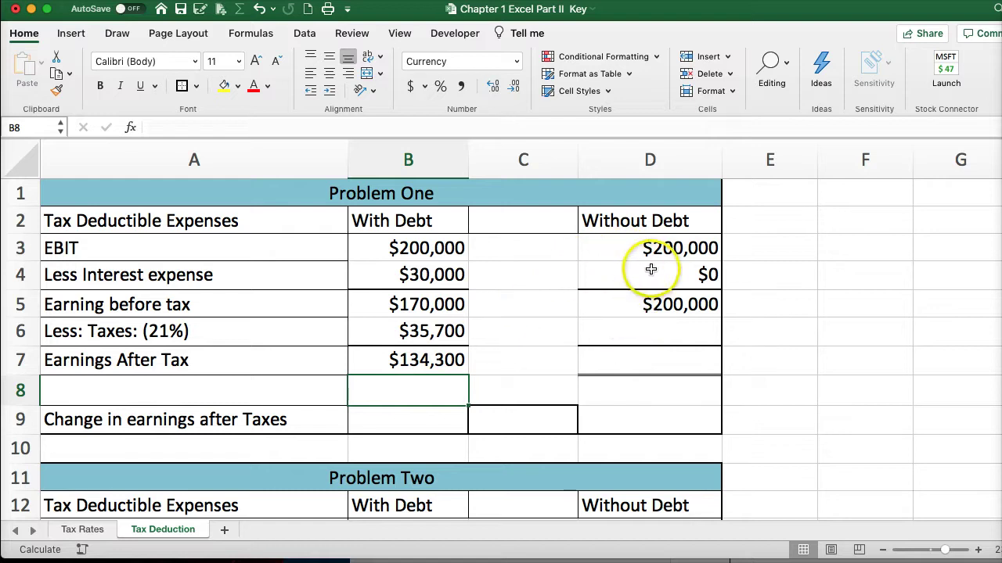
# Step: Enter =+D5*.21 in D6 for Without Debt taxes ($42,000)
pyautogui.click(637, 308)
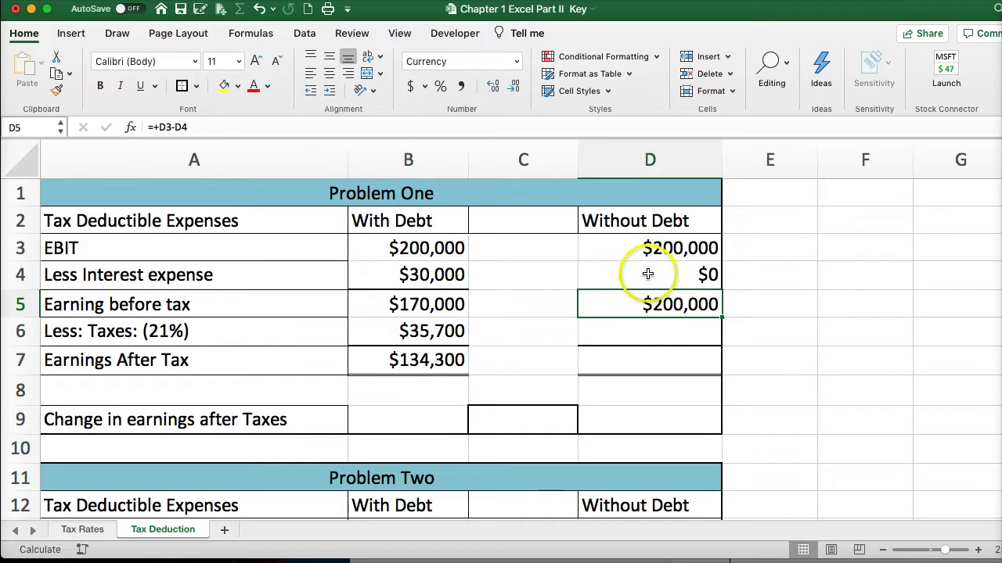
pyautogui.click(615, 331)
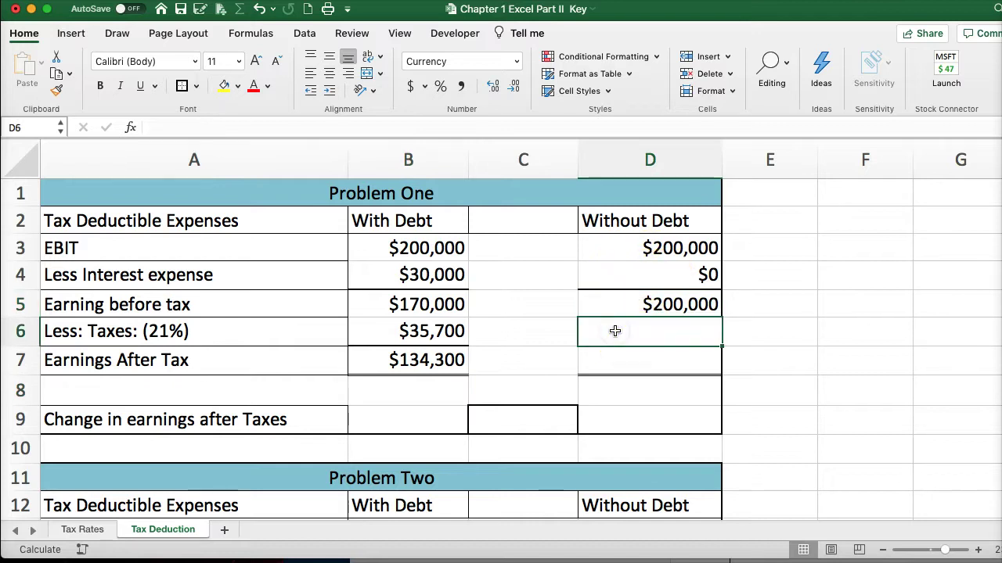
pyautogui.write('+')
pyautogui.press('Up')
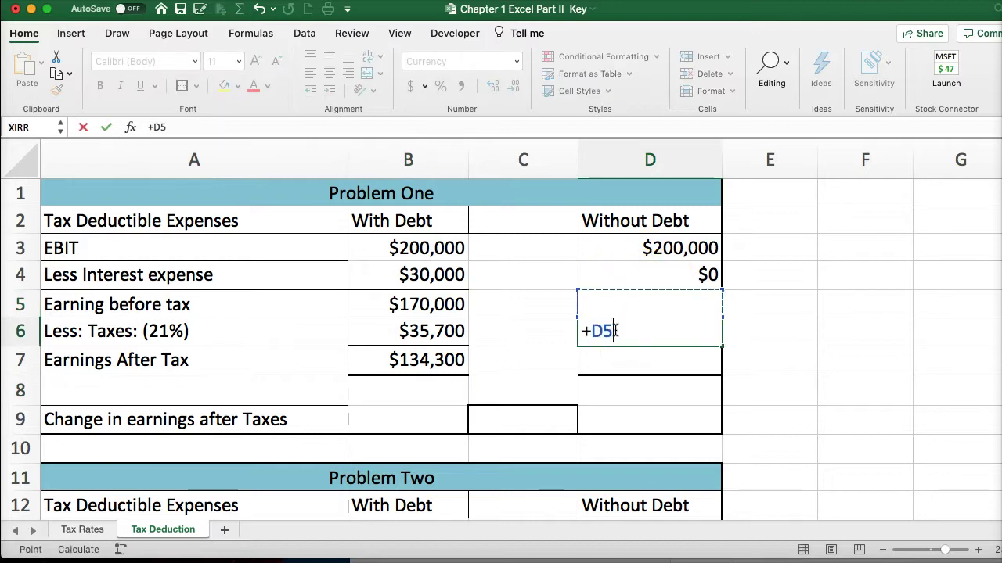
pyautogui.write('*')
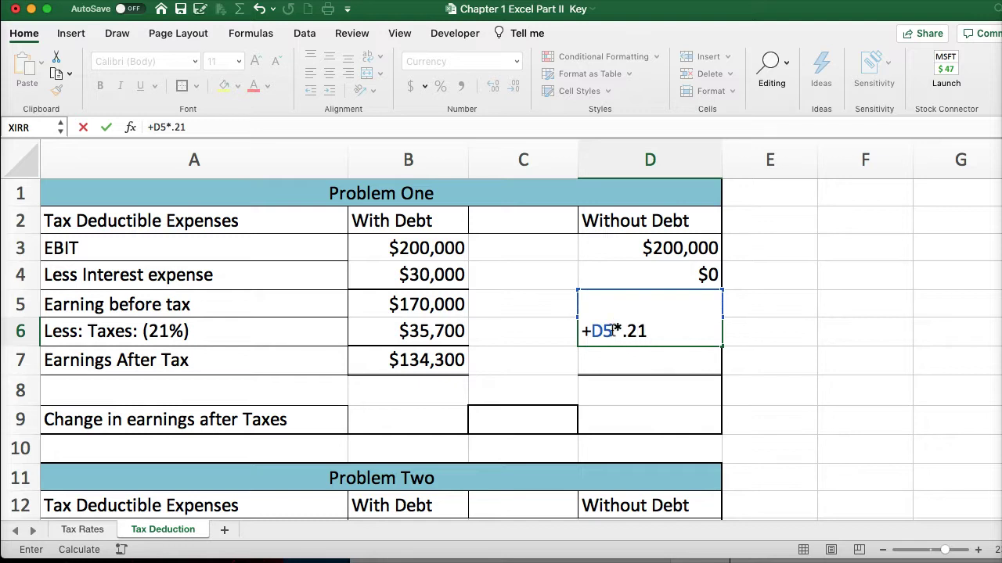
pyautogui.press('Return')
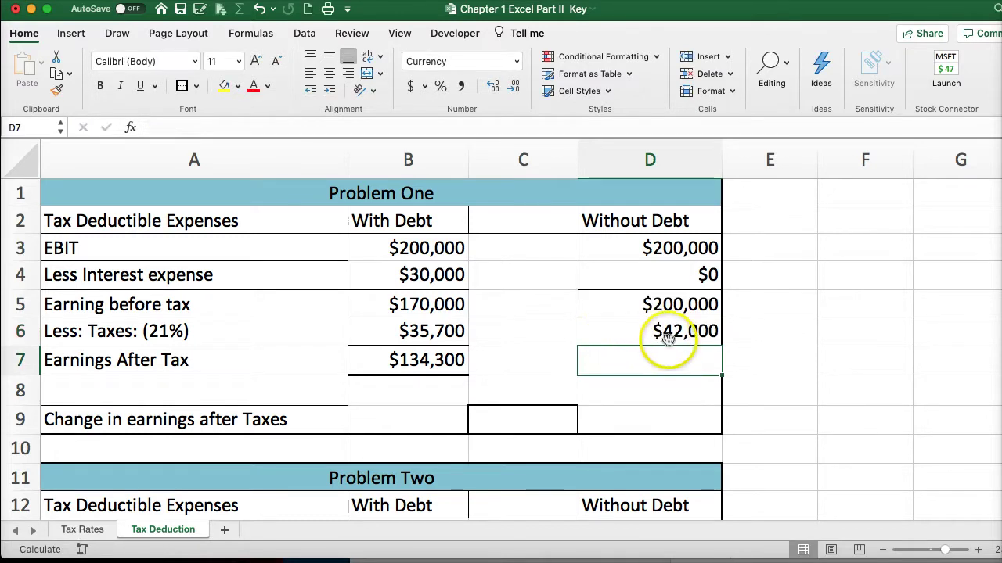
# Step: Enter =+D5-D6 in D7 for Without Debt earnings after tax ($158,000)
pyautogui.write('+')
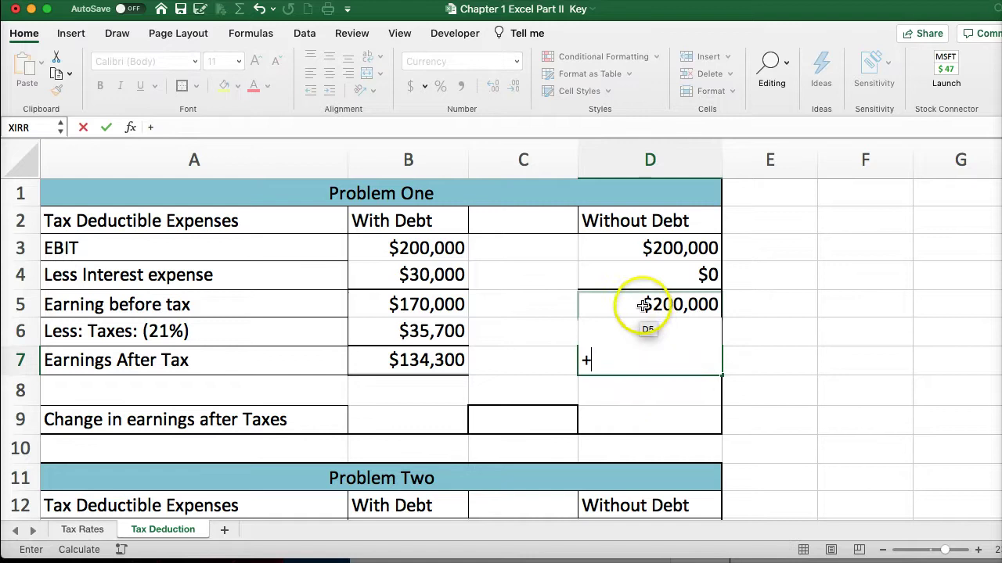
pyautogui.click(641, 305)
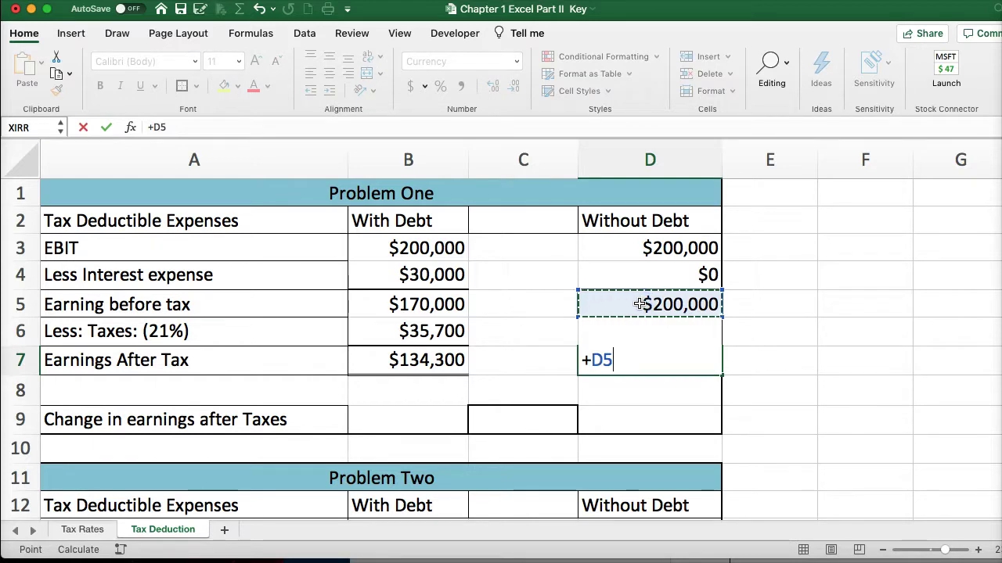
pyautogui.write('-')
pyautogui.press('Up')
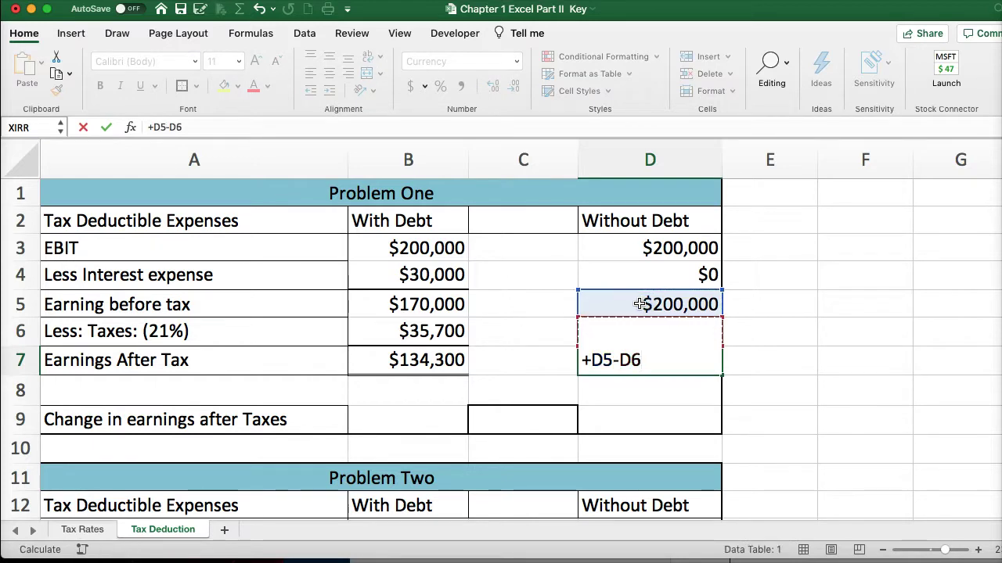
pyautogui.press('Return')
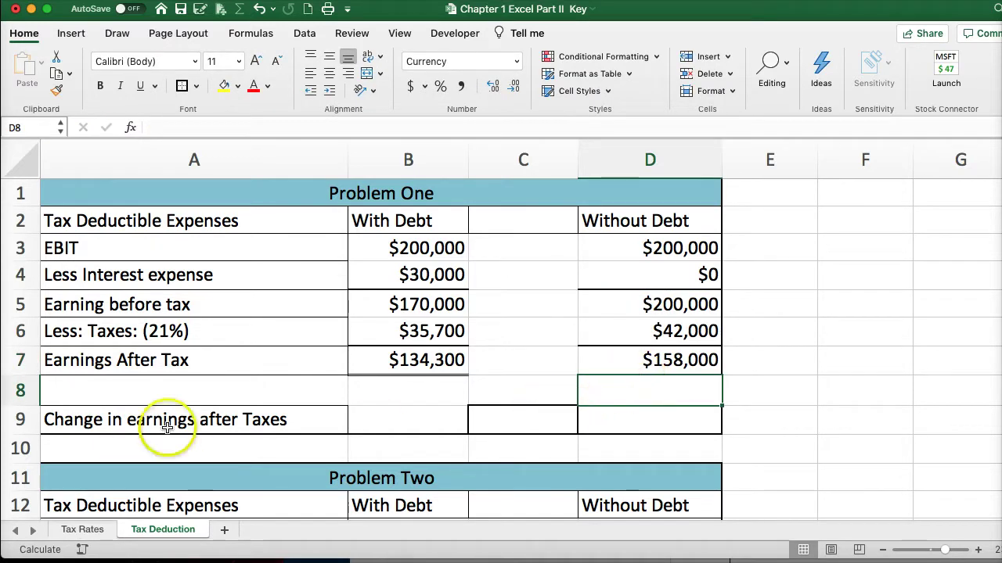
# Step: Enter =+D7-B7 in C9 for the change in earnings after taxes ($23,700)
pyautogui.click(506, 422)
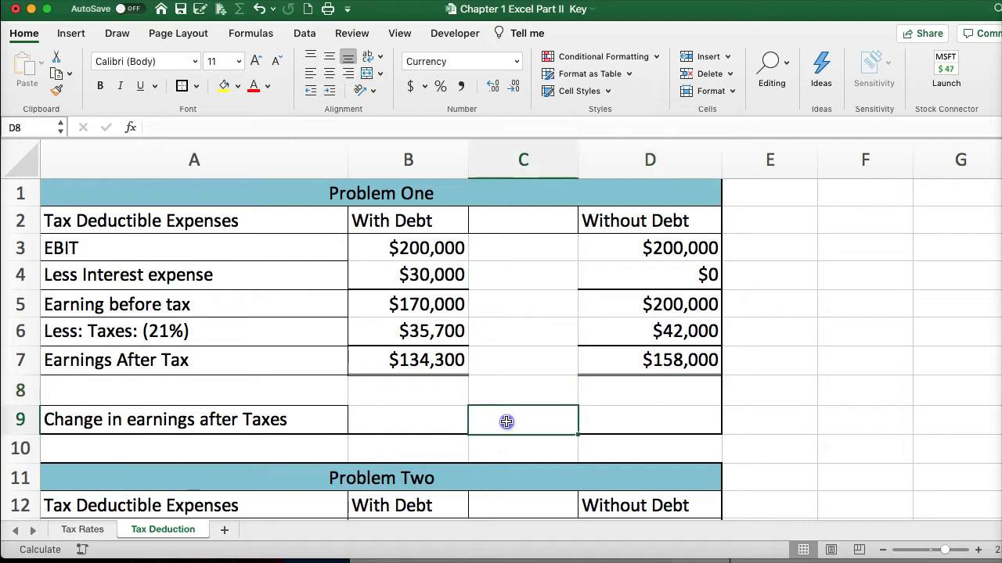
pyautogui.write('+')
pyautogui.click(615, 362)
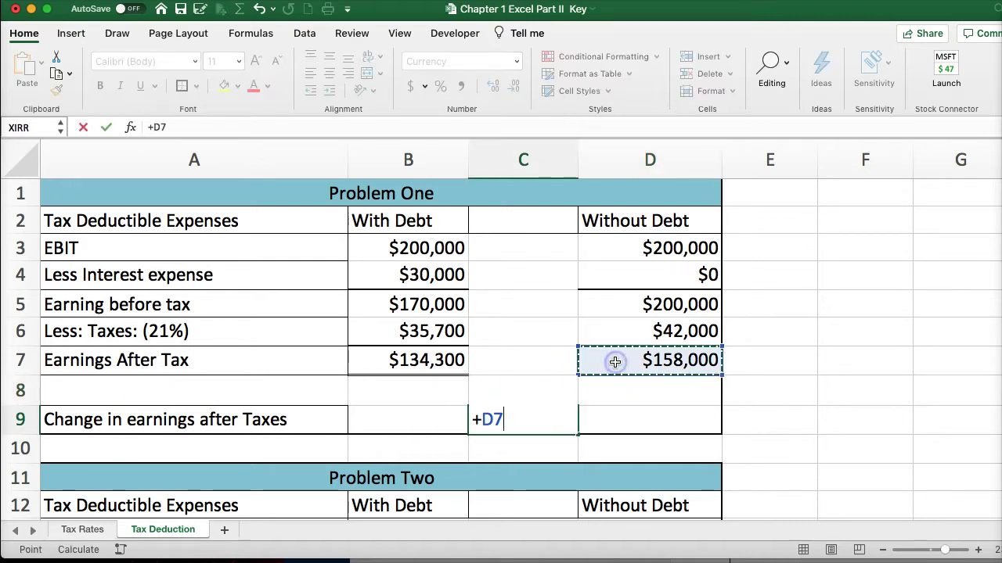
pyautogui.write('-')
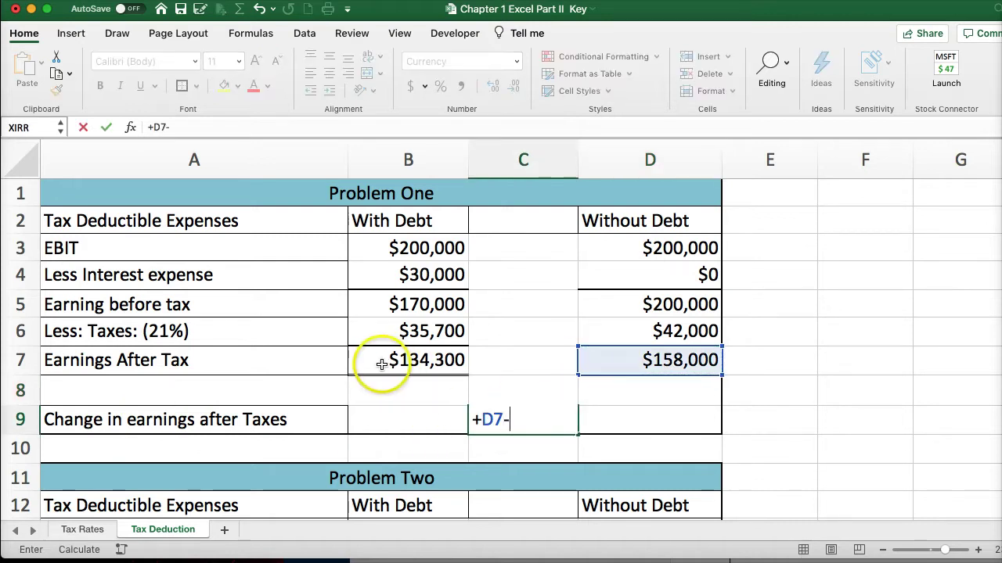
pyautogui.click(382, 363)
pyautogui.press('Return')
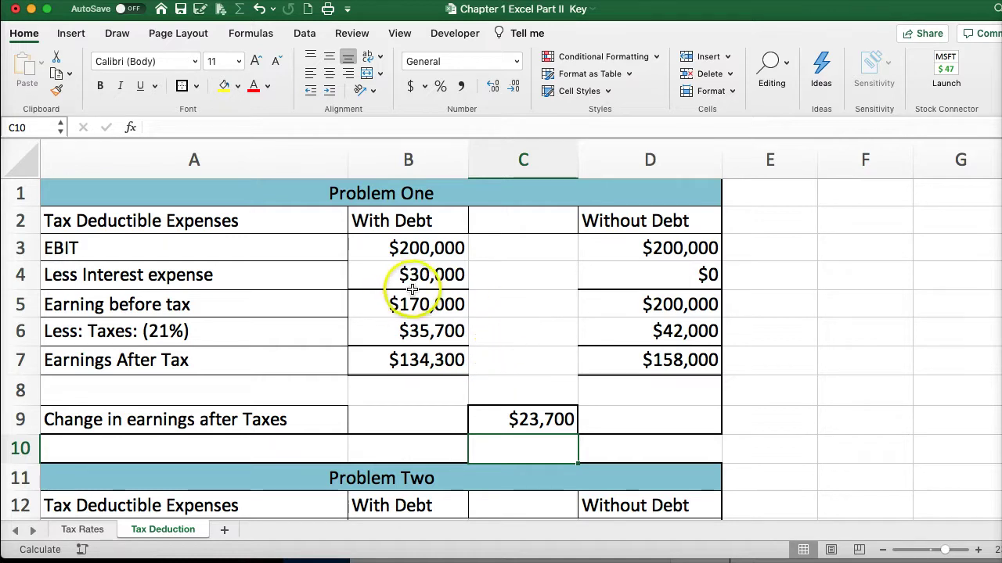
# Step: Enter =B13-B14 in B15 for Problem Two With Debt earnings before tax
pyautogui.scroll(-10, 508, 304)
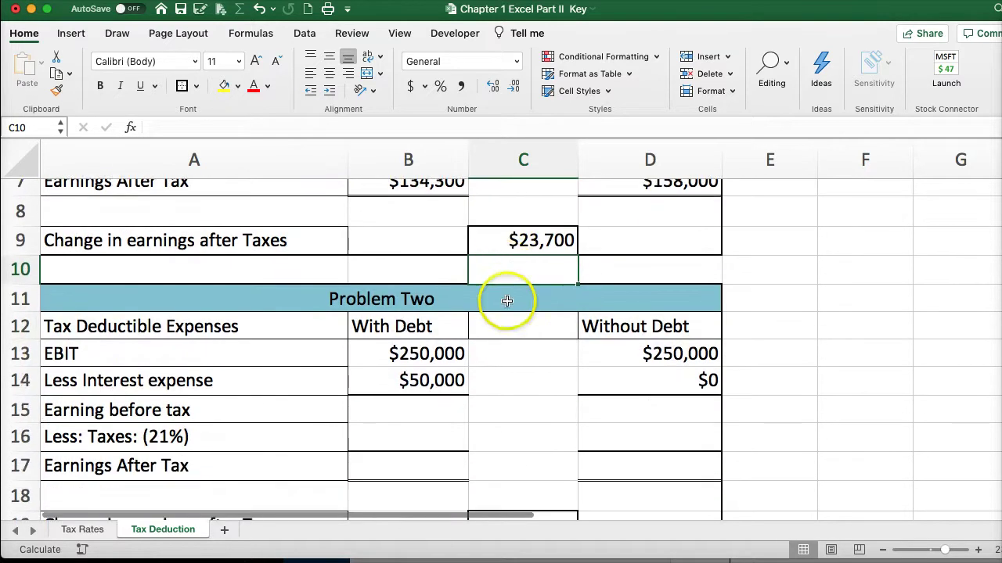
pyautogui.scroll(-1, 508, 304)
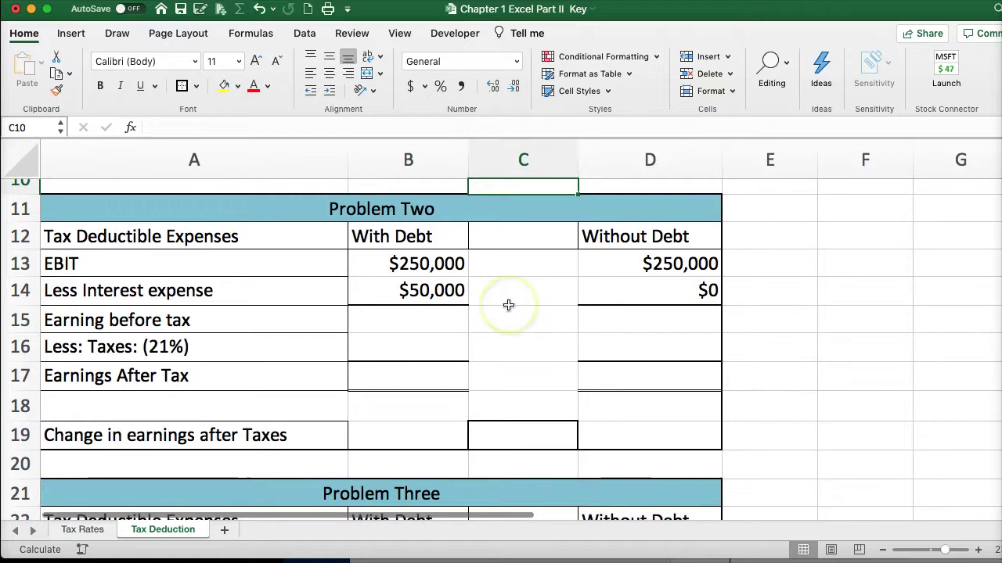
pyautogui.click(389, 320)
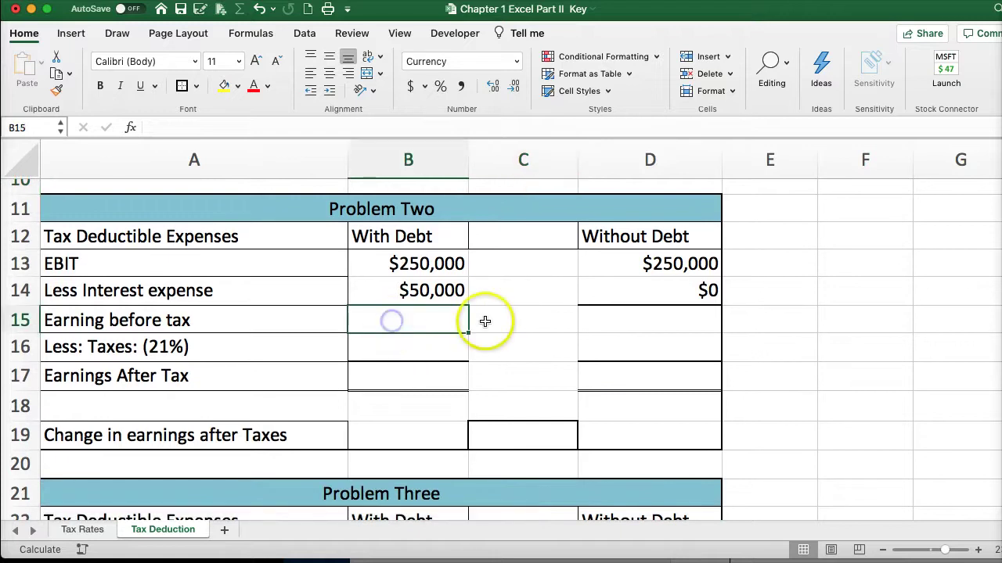
pyautogui.write('+')
pyautogui.click(417, 263)
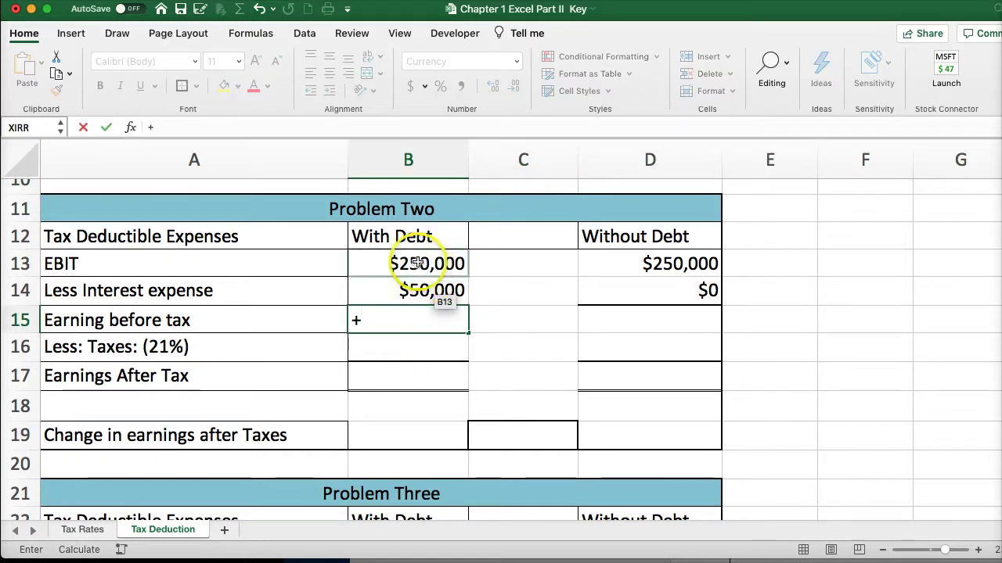
pyautogui.write('-')
pyautogui.click(417, 291)
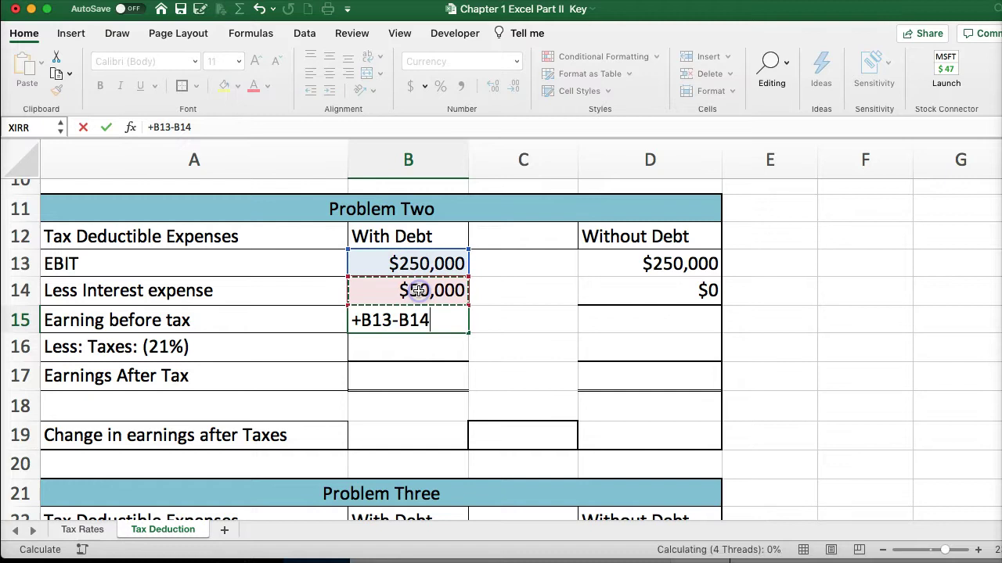
pyautogui.press('Return')
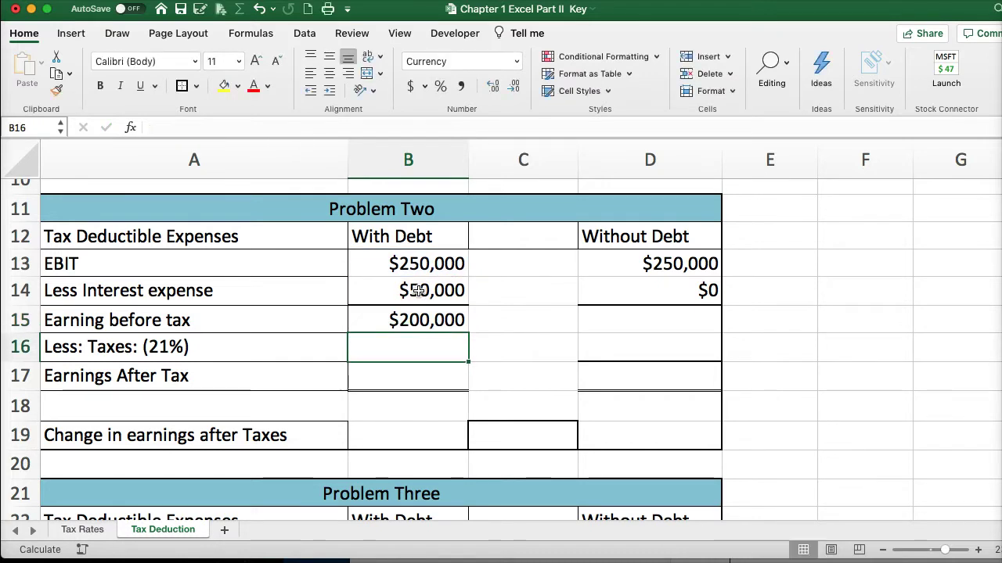
# Step: Enter the taxes formula in B16, removing the minus sign so it reads =B15*.21
pyautogui.write('+')
pyautogui.press('Up')
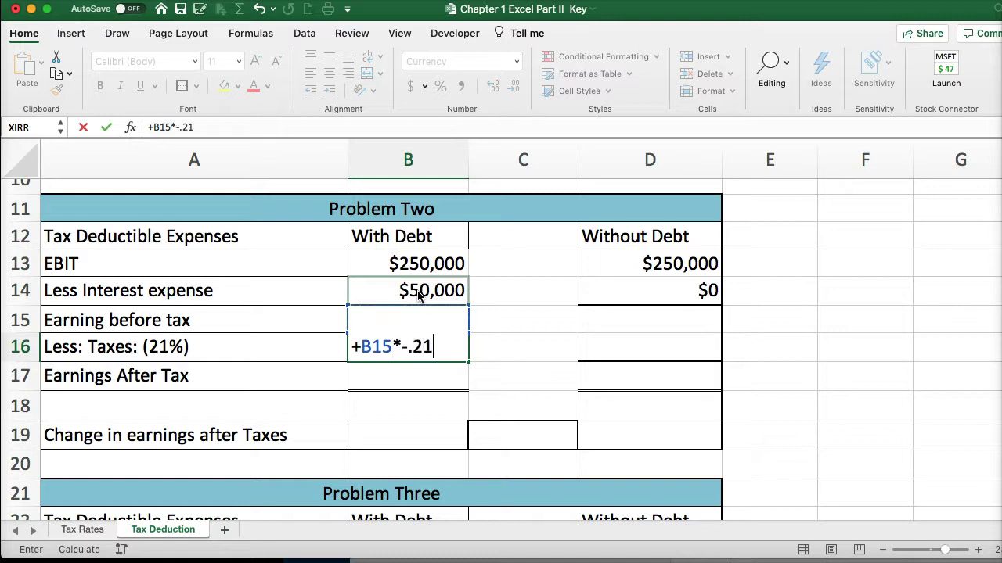
pyautogui.write('*-.21')
pyautogui.press('Return')
pyautogui.click(407, 351)
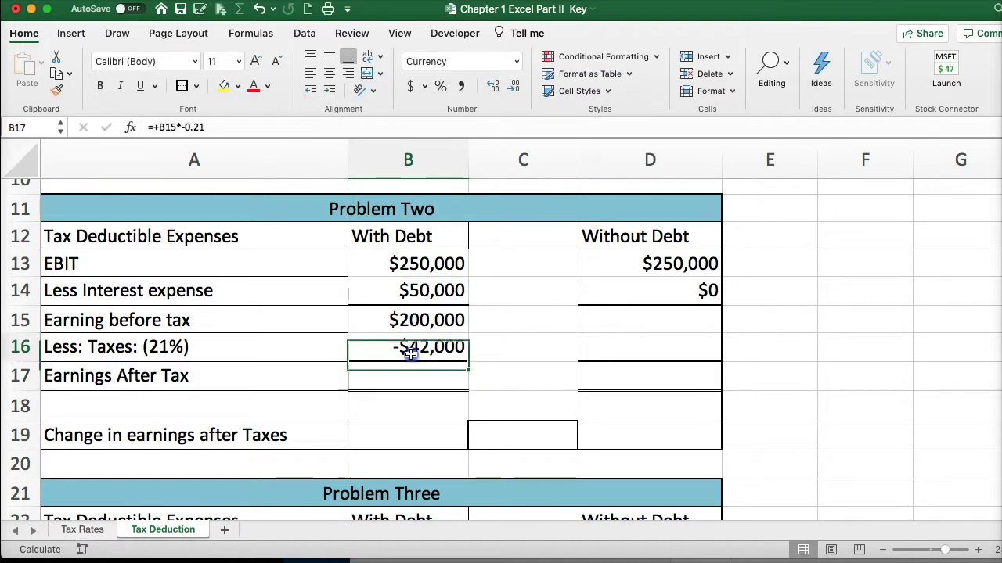
pyautogui.click(186, 129)
pyautogui.press('BackSpace')
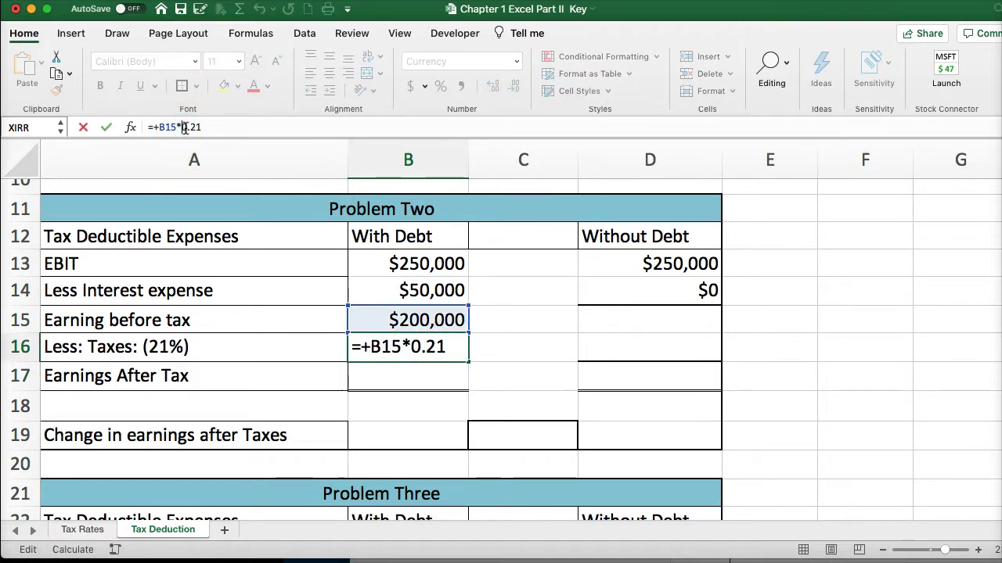
pyautogui.press('Return')
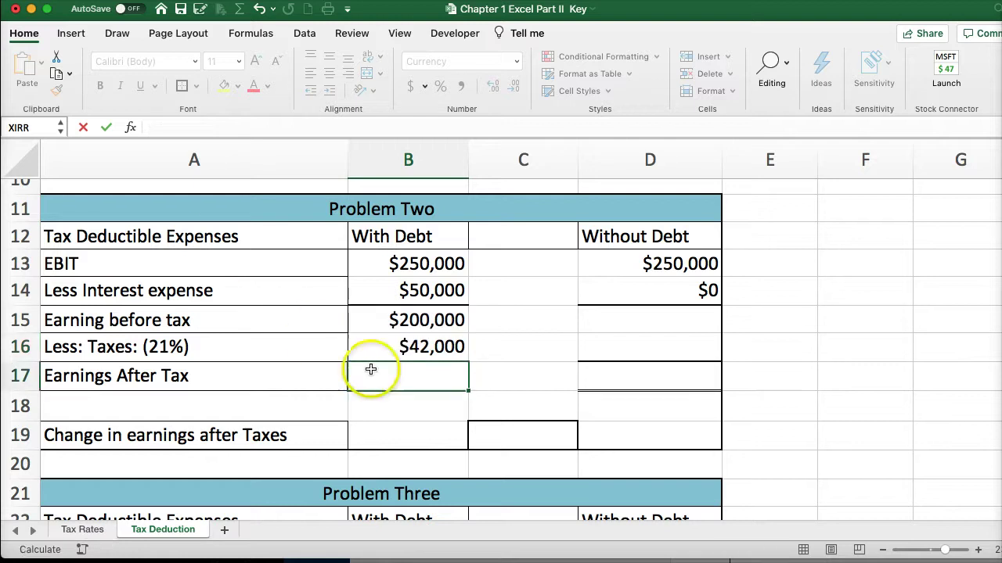
# Step: Enter =B15-B16 in B17 for With Debt earnings after tax ($158,000)
pyautogui.write('+')
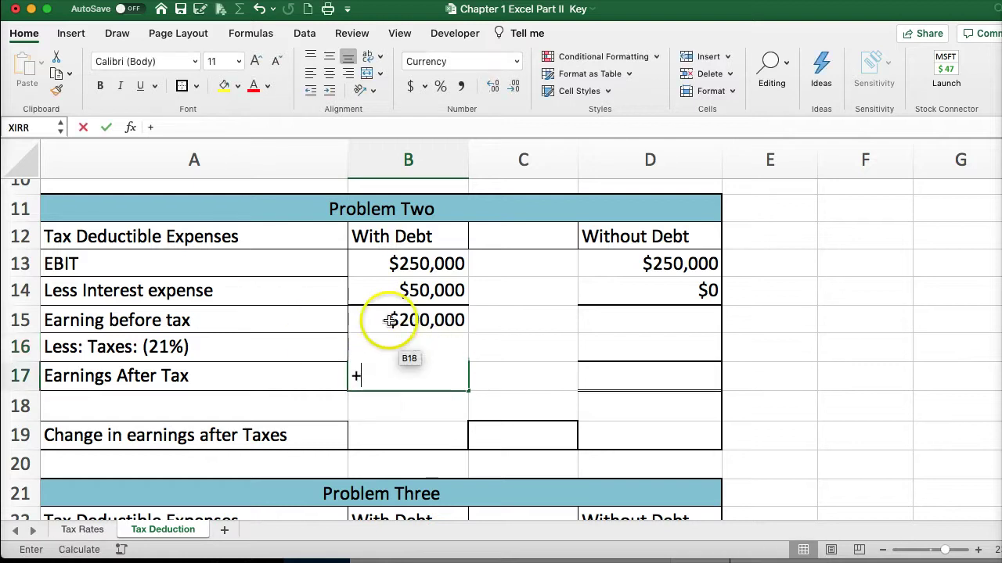
pyautogui.click(391, 320)
pyautogui.write('-')
pyautogui.press('F2')
pyautogui.press('Left')
pyautogui.press('Left')
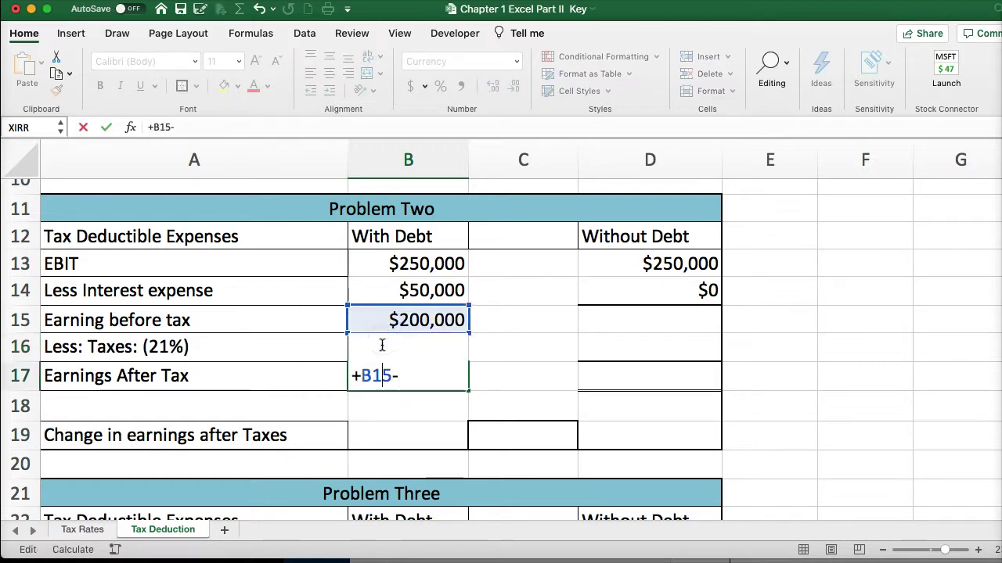
pyautogui.click(398, 374)
pyautogui.click(412, 378)
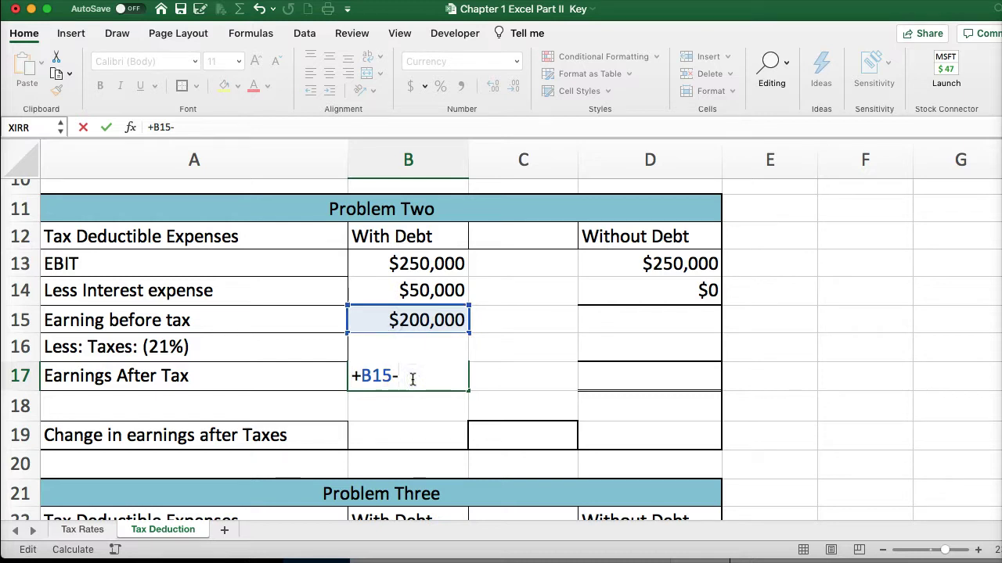
pyautogui.write('b16')
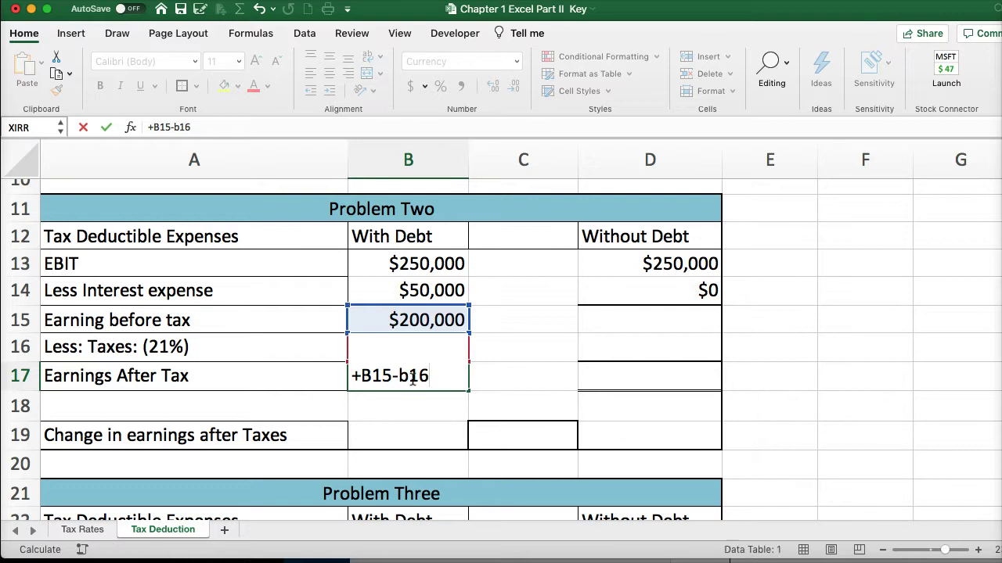
pyautogui.press('Return')
# Step: Enter =D13 in D15 ($250,000) and the 21% taxes formula from D15 in D16
pyautogui.click(409, 375)
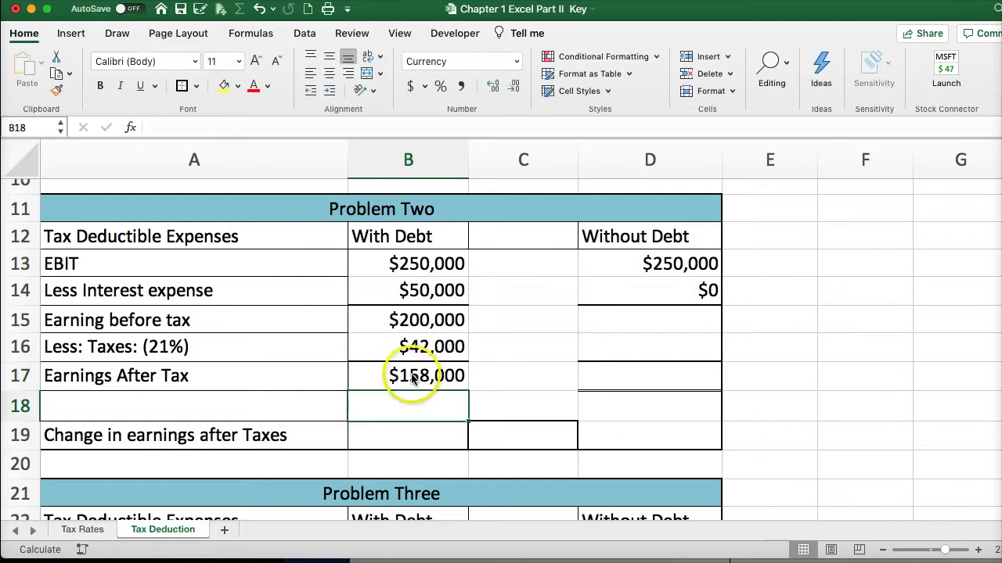
pyautogui.click(628, 317)
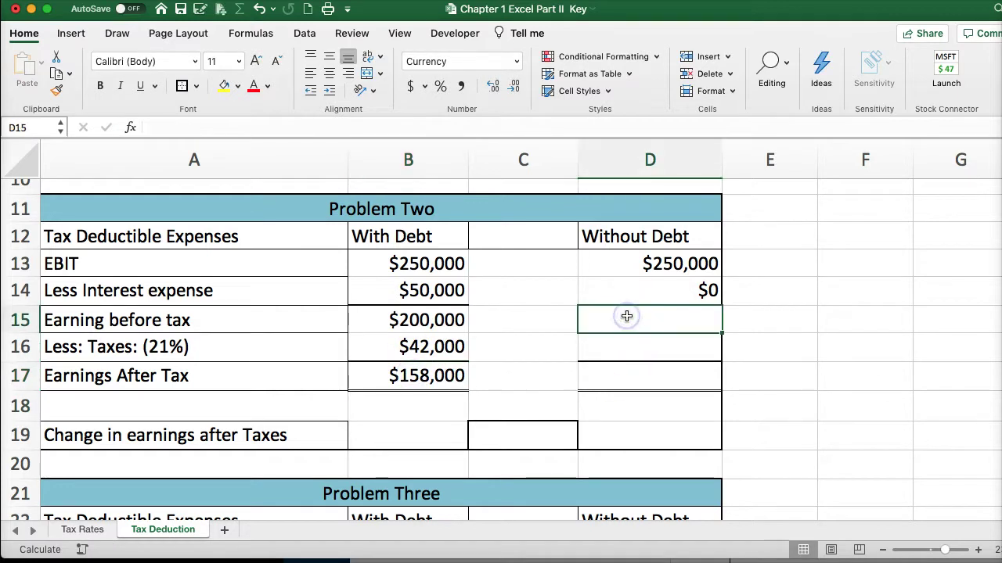
pyautogui.write('+')
pyautogui.click(624, 260)
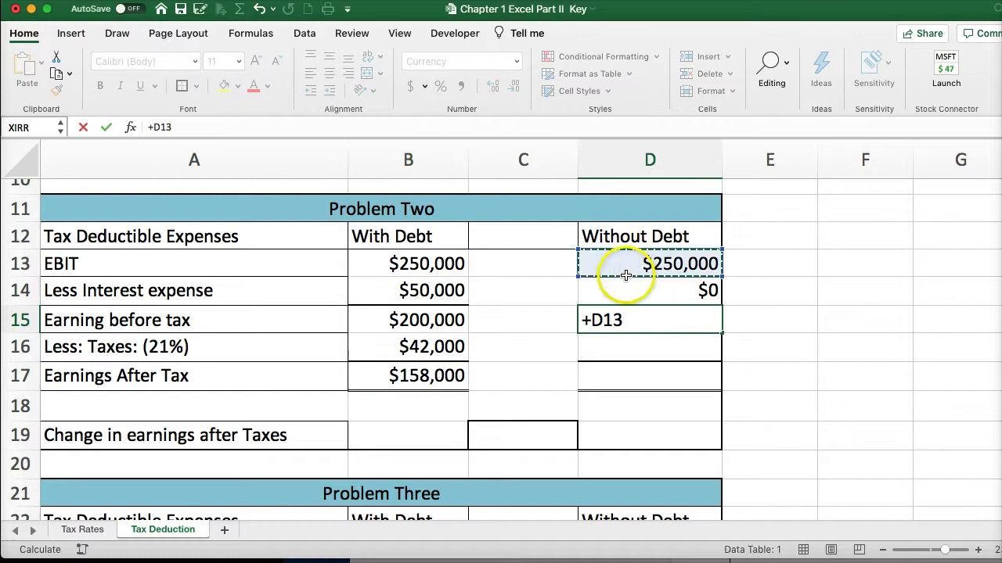
pyautogui.press('Return')
pyautogui.write('+')
pyautogui.click(626, 317)
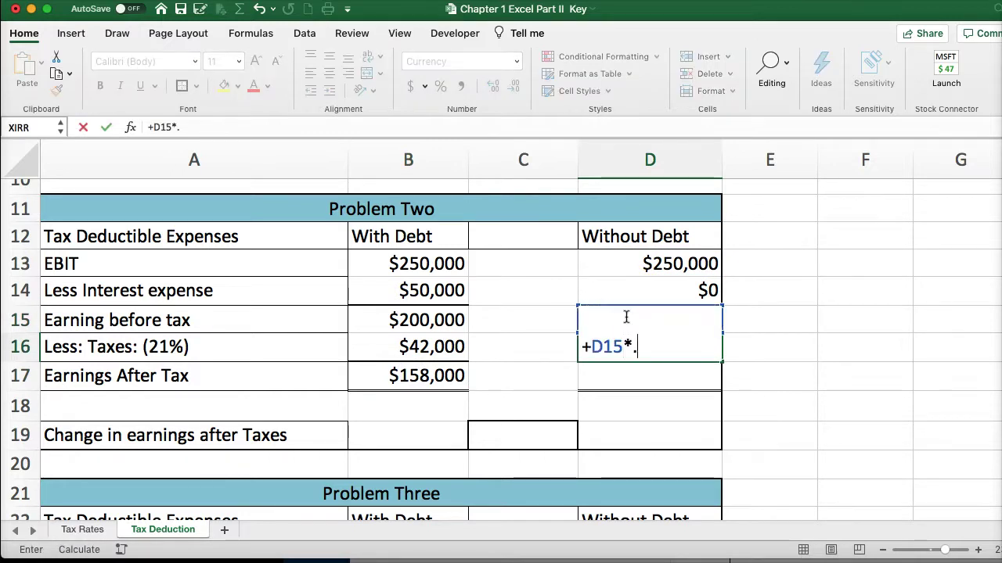
pyautogui.click(628, 373)
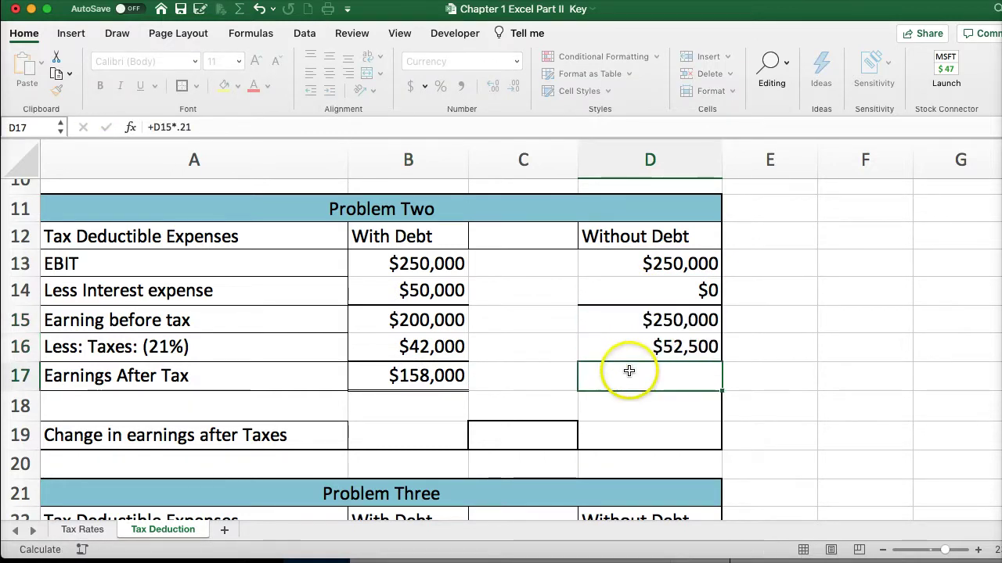
# Step: Enter =D15-D16 in D17 for Without Debt earnings after tax ($197,500)
pyautogui.write('+')
pyautogui.click(623, 321)
pyautogui.write('-')
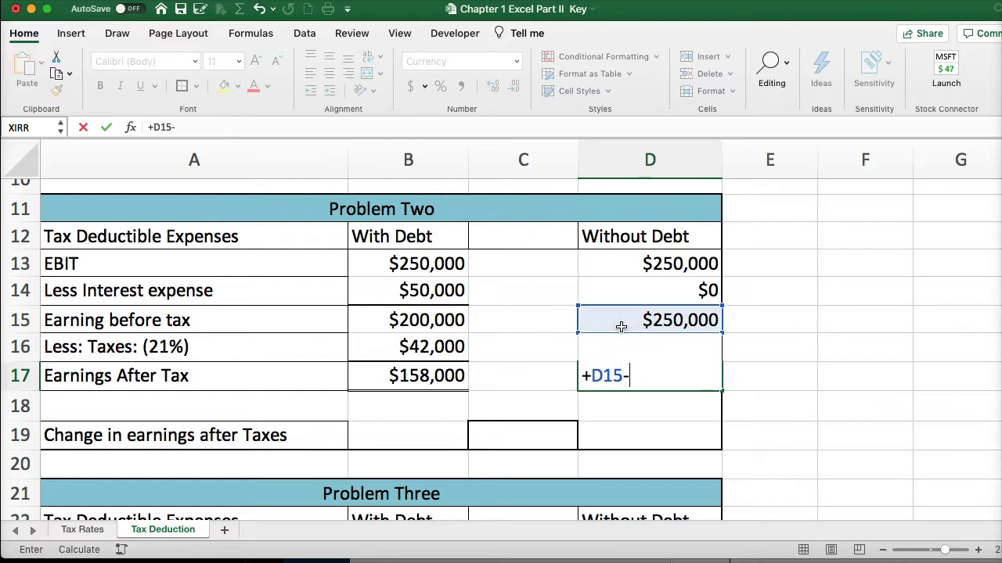
pyautogui.click(597, 348)
pyautogui.click(634, 372)
pyautogui.press('BackSpace')
pyautogui.press('BackSpace')
pyautogui.press('BackSpace')
pyautogui.press('BackSpace')
pyautogui.press('BackSpace')
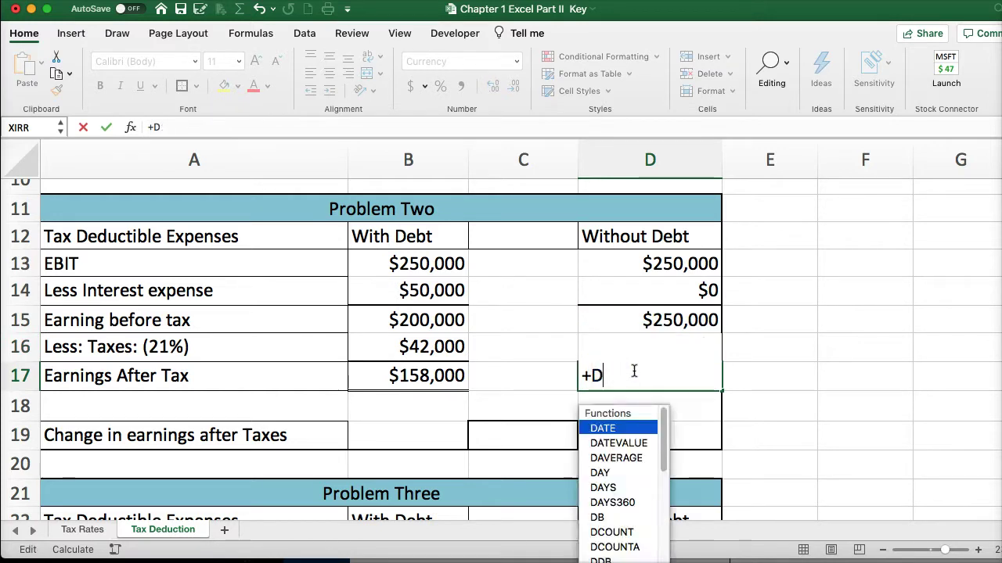
pyautogui.click(478, 408)
pyautogui.click(603, 374)
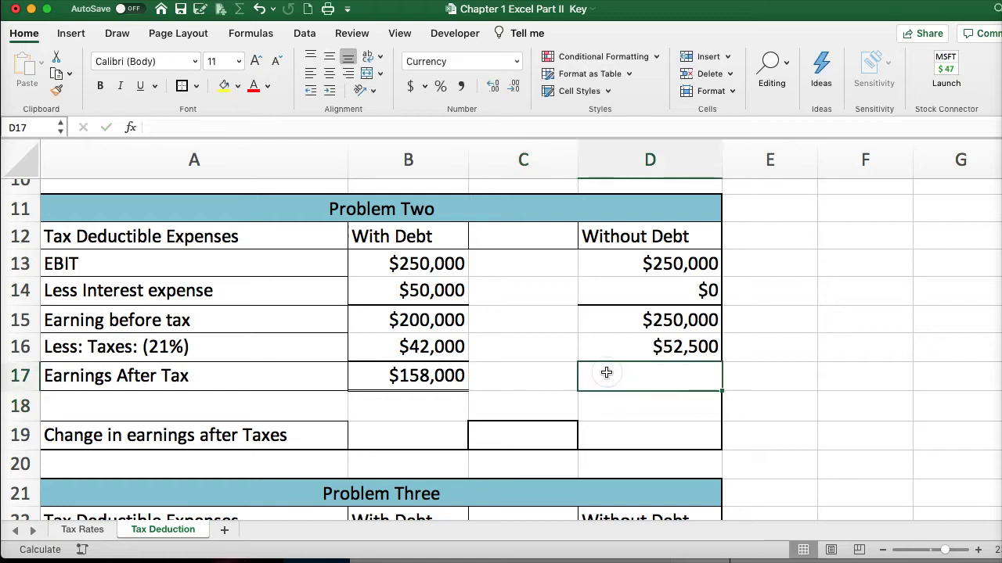
pyautogui.write('+')
pyautogui.click(605, 316)
pyautogui.write('-')
pyautogui.click(600, 345)
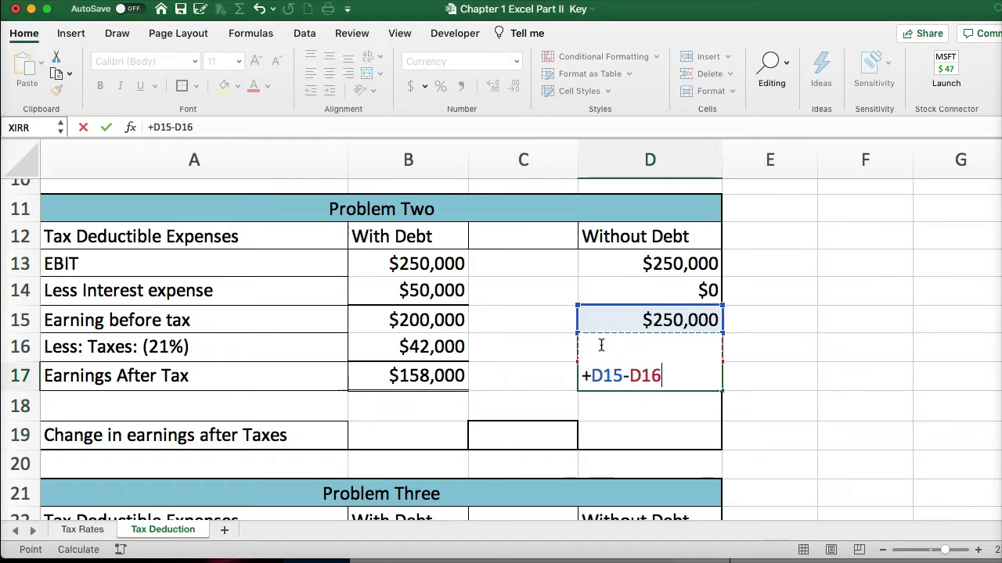
pyautogui.press('Return')
# Step: Enter =D17-B17 in C19 for the $39,500 change in earnings after taxes
pyautogui.click(527, 433)
pyautogui.write('+')
pyautogui.click(641, 376)
pyautogui.write('-')
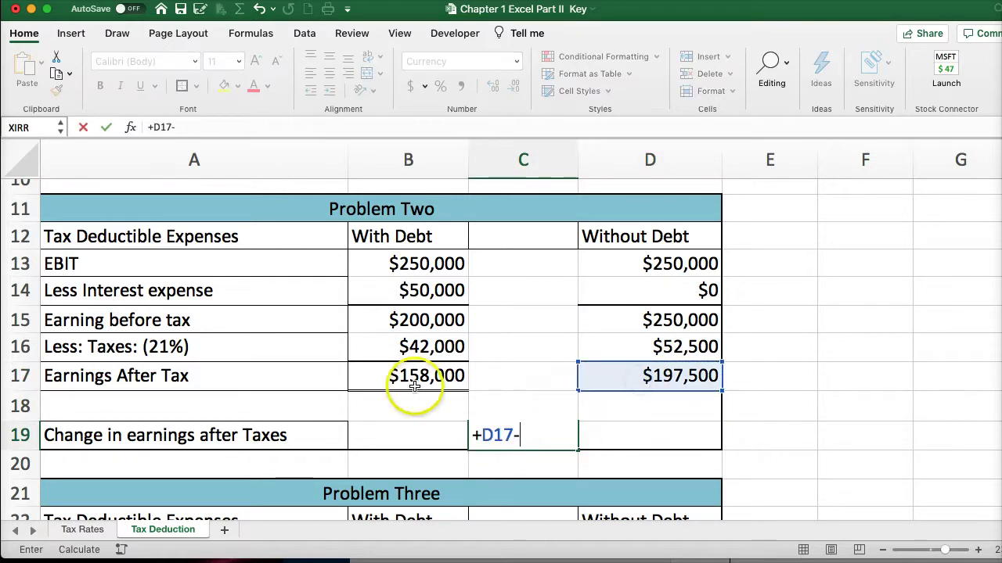
pyautogui.click(397, 375)
pyautogui.press('Return')
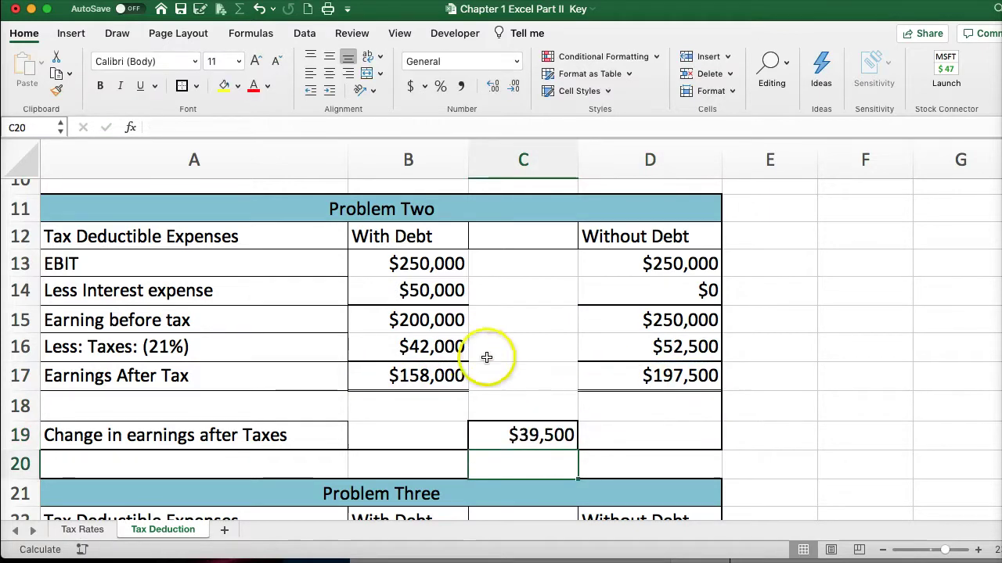
# Step: Enter =B23-B24 in B25 for Problem Three With Debt earnings before tax ($320,000)
pyautogui.scroll(-1, 547, 352)
pyautogui.scroll(-6, 547, 352)
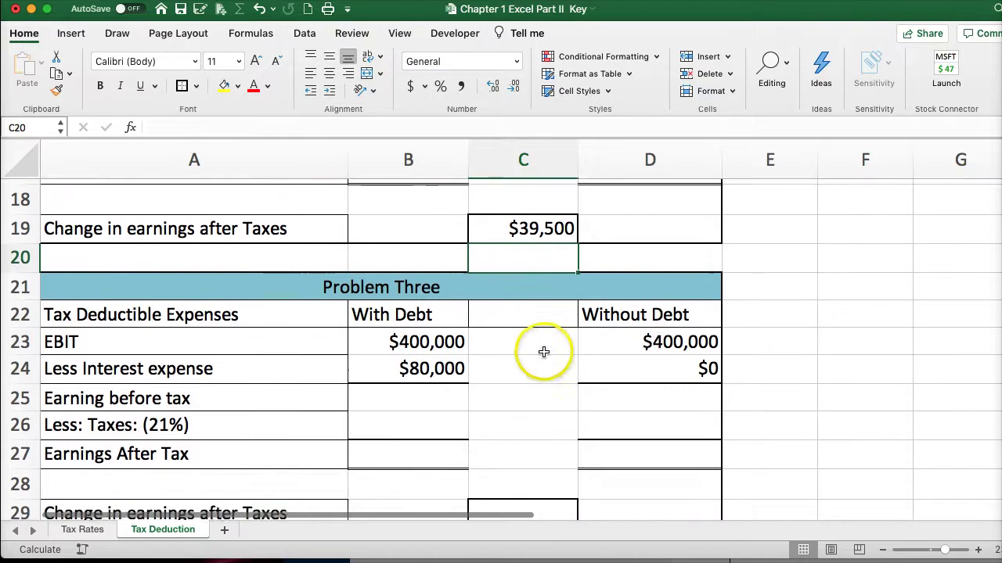
pyautogui.scroll(-2, 544, 352)
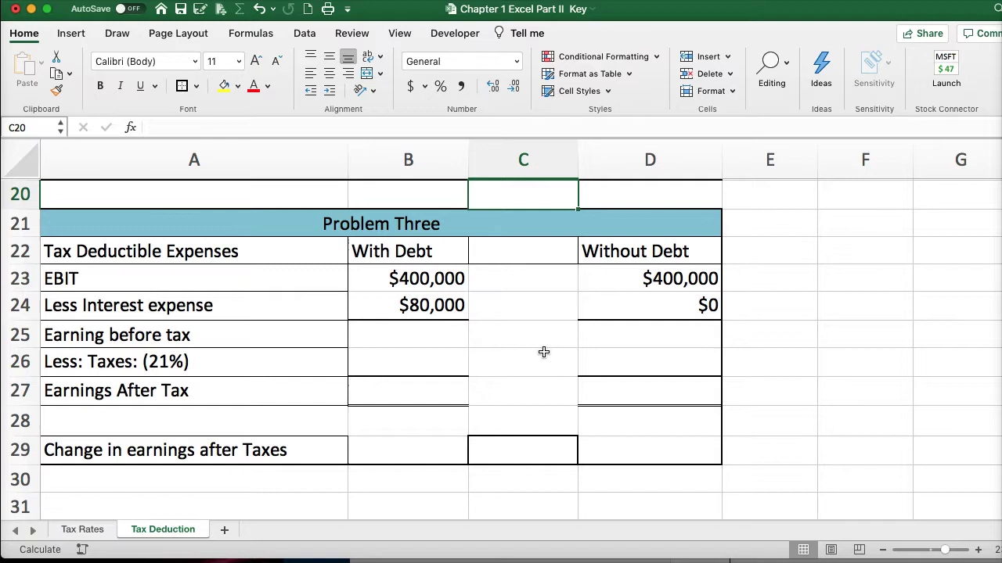
pyautogui.click(546, 383)
pyautogui.click(420, 315)
pyautogui.click(415, 329)
pyautogui.write('+')
pyautogui.click(395, 280)
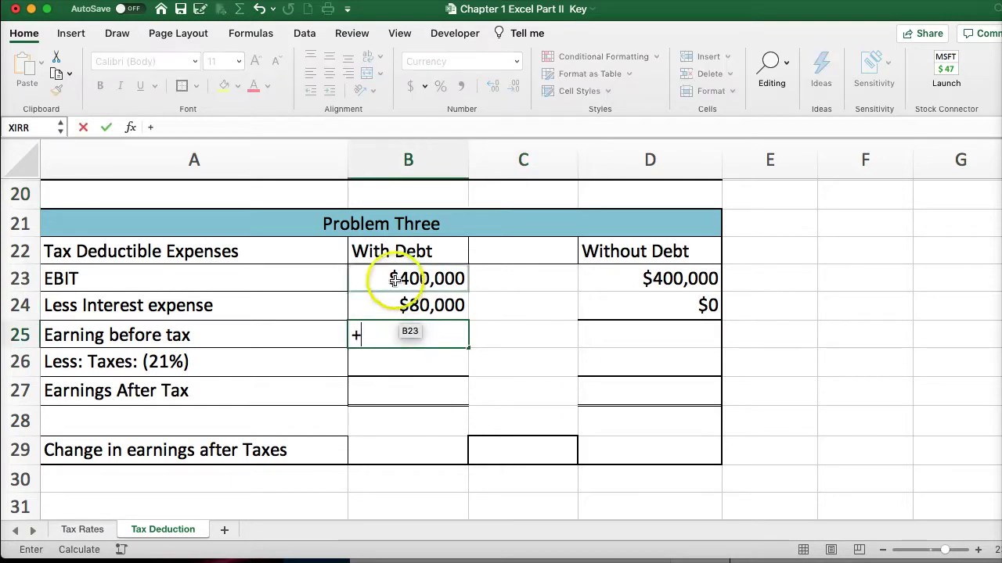
pyautogui.write('-')
pyautogui.click(390, 306)
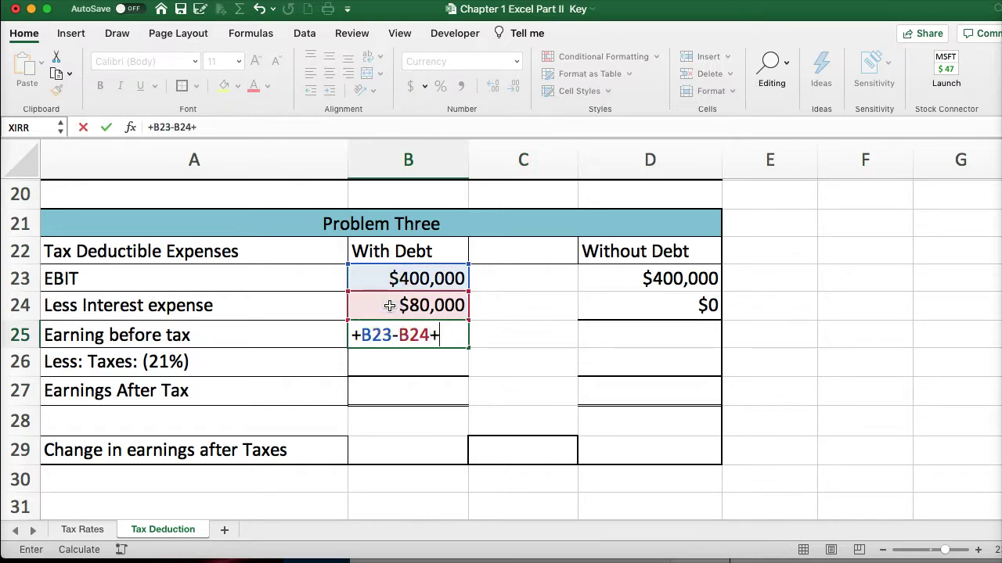
pyautogui.press('Return')
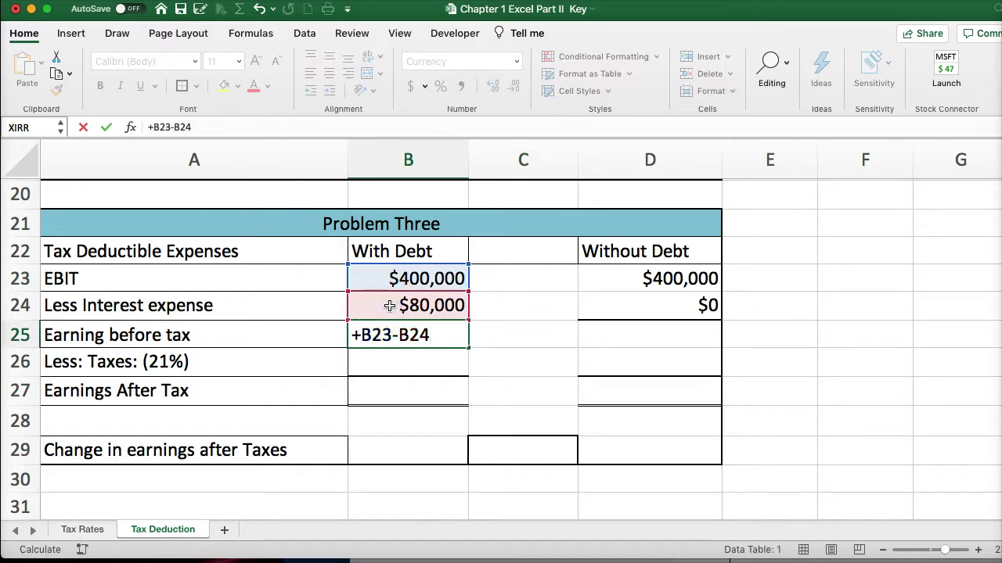
# Step: Enter 21% taxes in B26 ($67,200) and =B25-B26 in B27 ($252,800)
pyautogui.write('+')
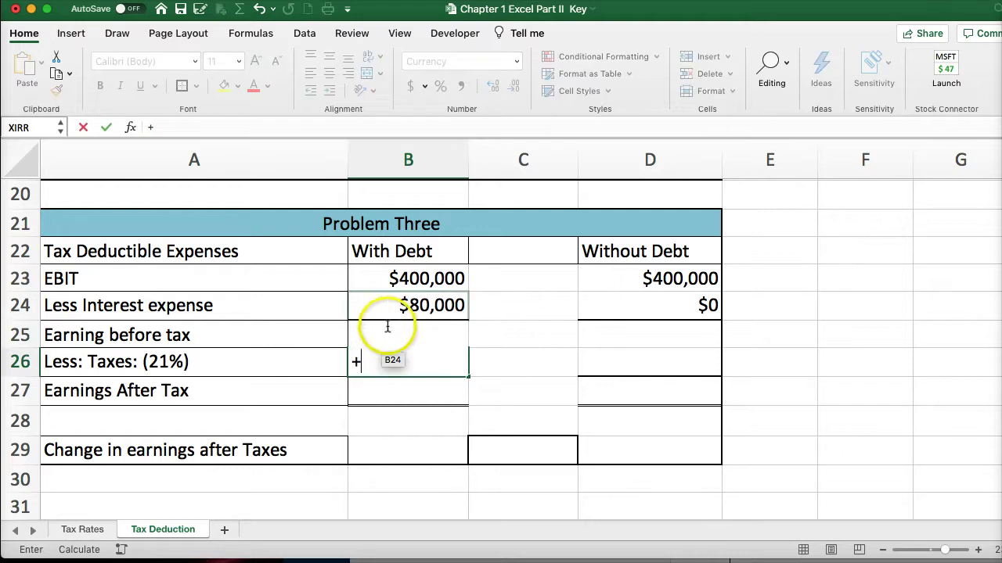
pyautogui.click(385, 330)
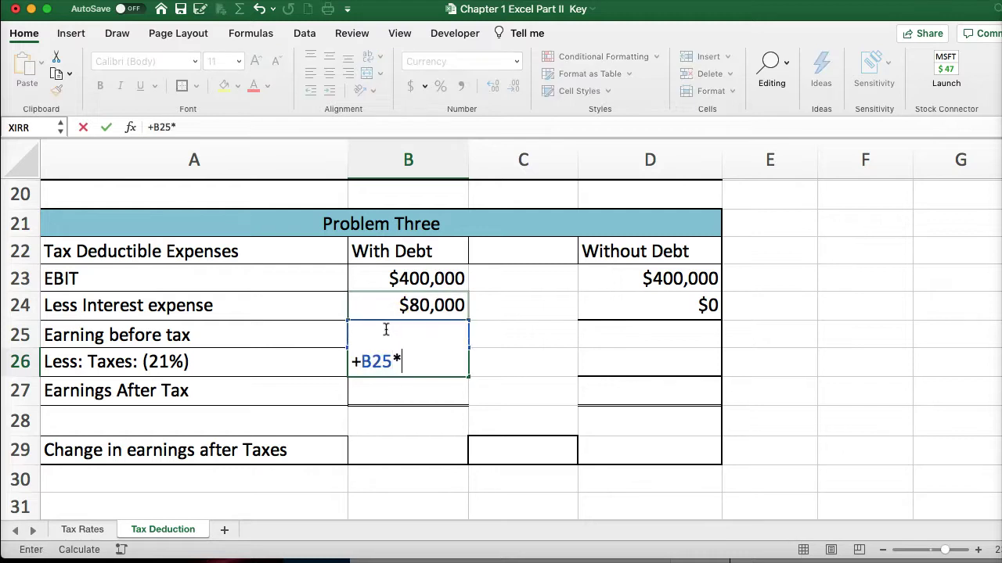
pyautogui.press('Return')
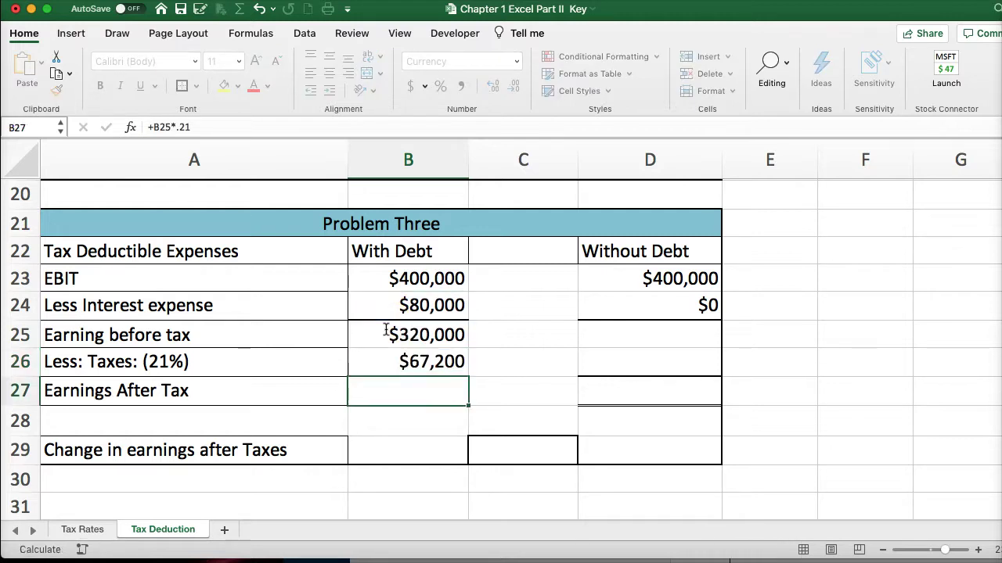
pyautogui.write('+')
pyautogui.press('Up')
pyautogui.press('Up')
pyautogui.write('-')
pyautogui.press('Up')
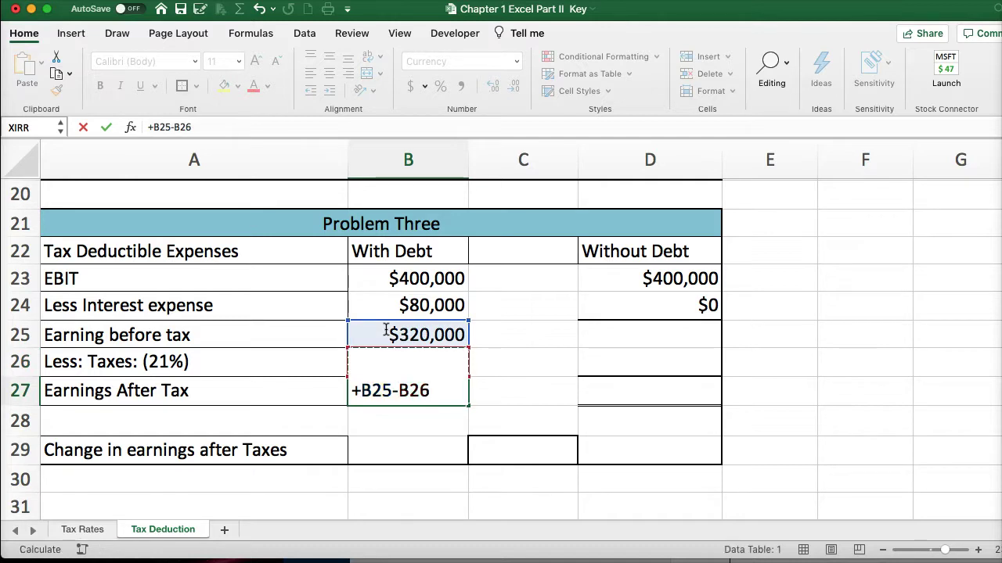
pyautogui.press('Return')
# Step: Enter =D23-D24 in D25 for Without Debt earnings before tax ($400,000)
pyautogui.click(622, 330)
pyautogui.write('+')
pyautogui.click(609, 279)
pyautogui.write('-')
pyautogui.click(610, 310)
pyautogui.press('Return')
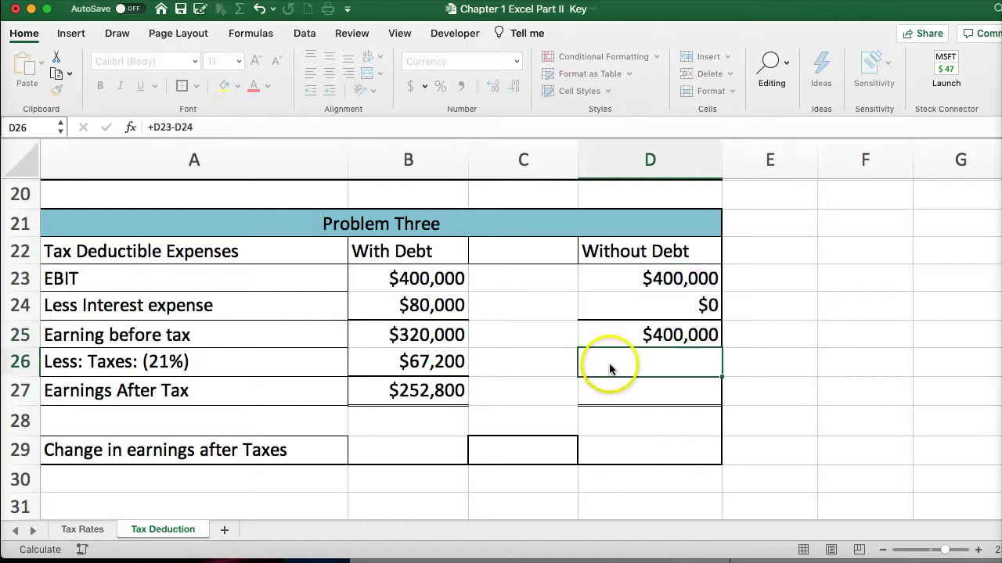
# Step: Enter the 21% taxes formula based on D25 in D26
pyautogui.write('+')
pyautogui.press('F2')
pyautogui.click(617, 362)
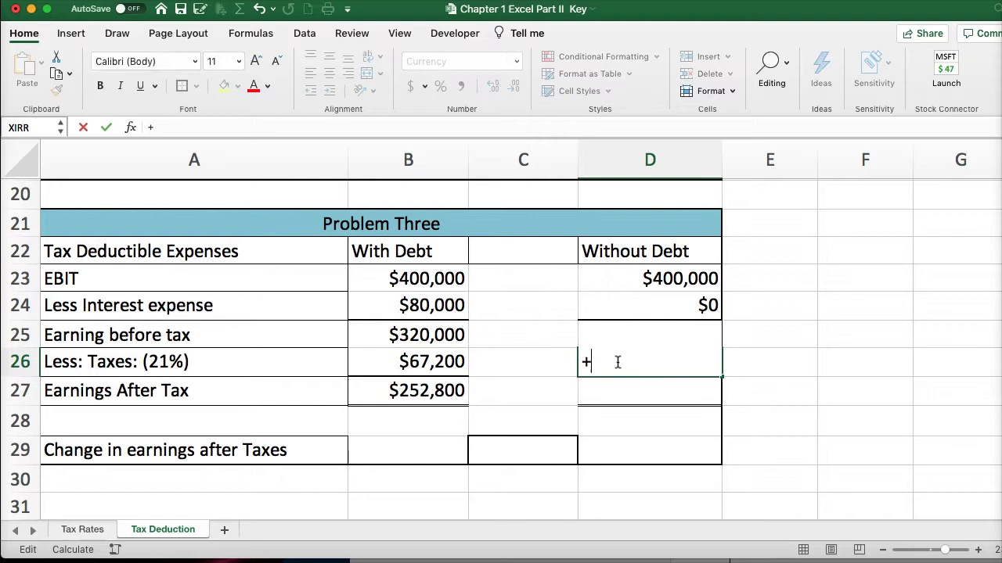
pyautogui.press('Left')
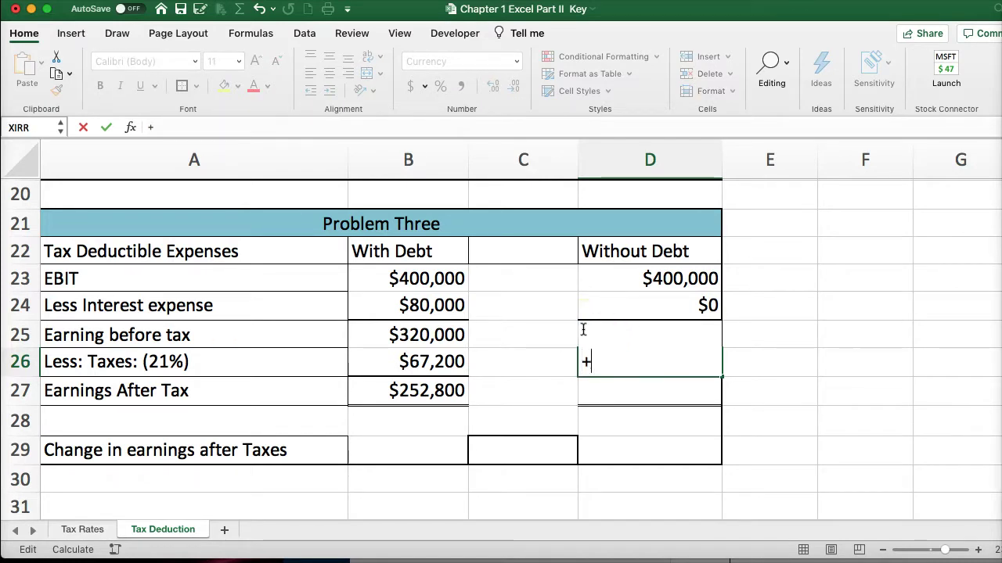
pyautogui.click(592, 333)
pyautogui.press('BackSpace')
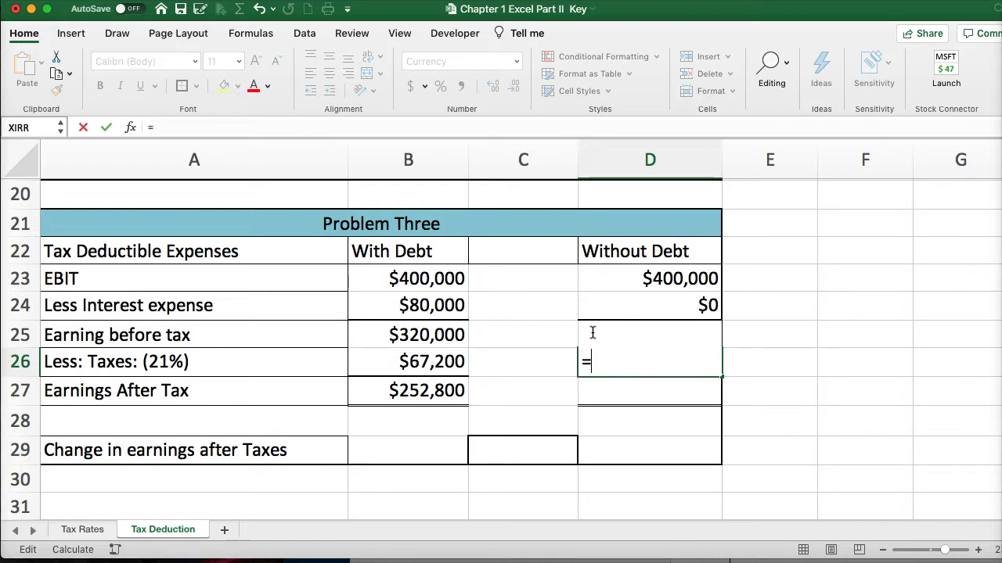
pyautogui.click(533, 338)
pyautogui.press('Right')
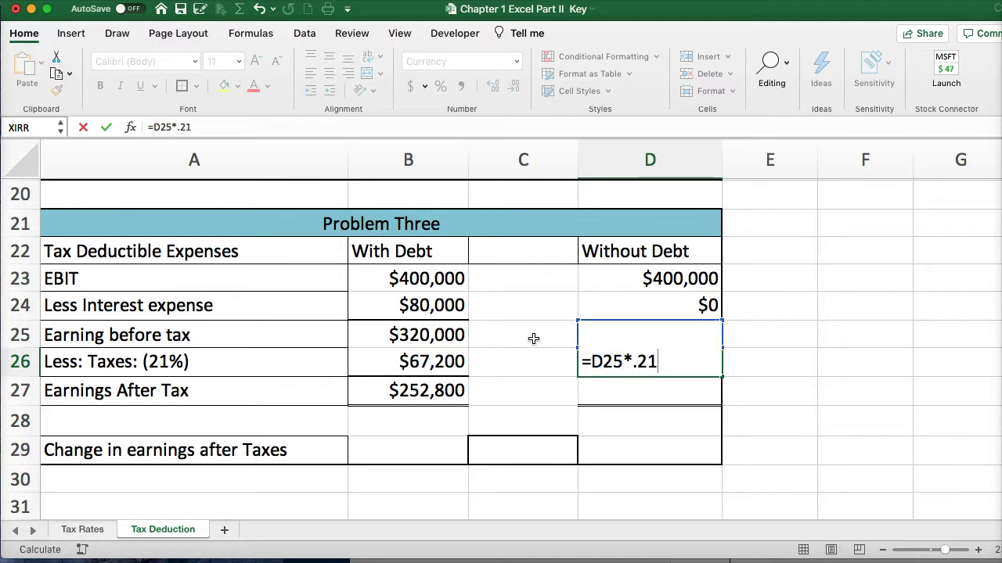
pyautogui.press('Return')
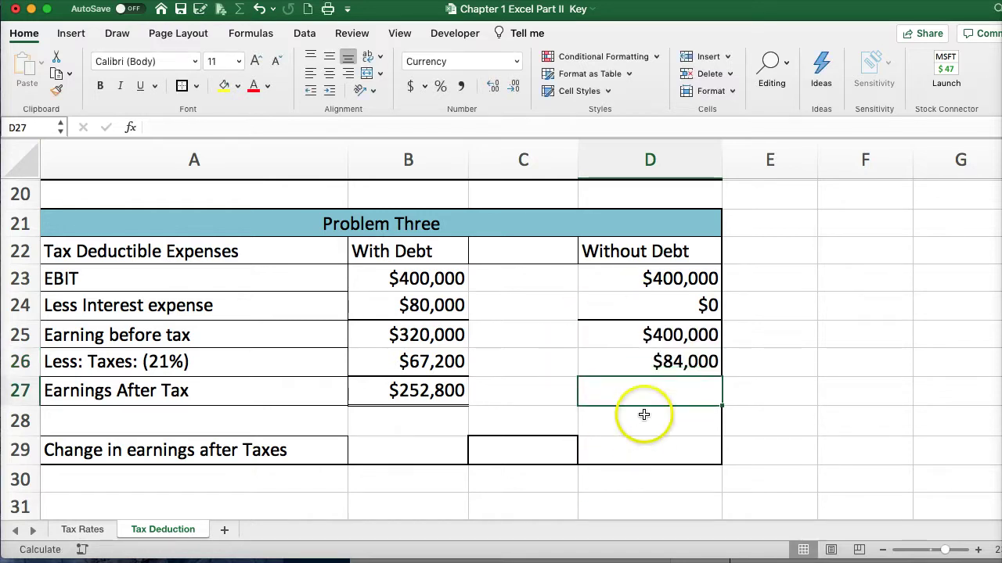
# Step: Enter =D25-D26 in D27 for Without Debt earnings after tax
pyautogui.write('+')
pyautogui.click(640, 331)
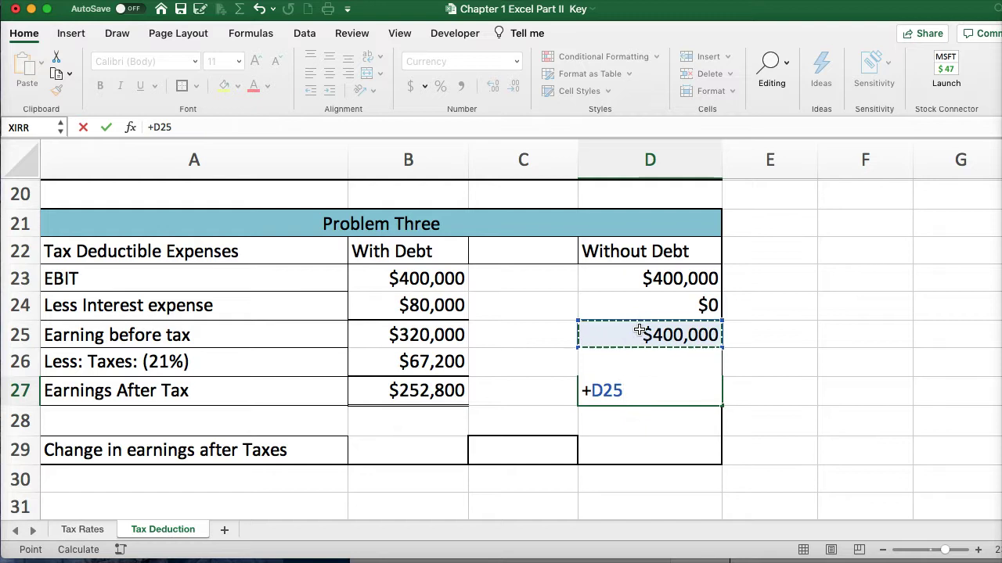
pyautogui.press('Up')
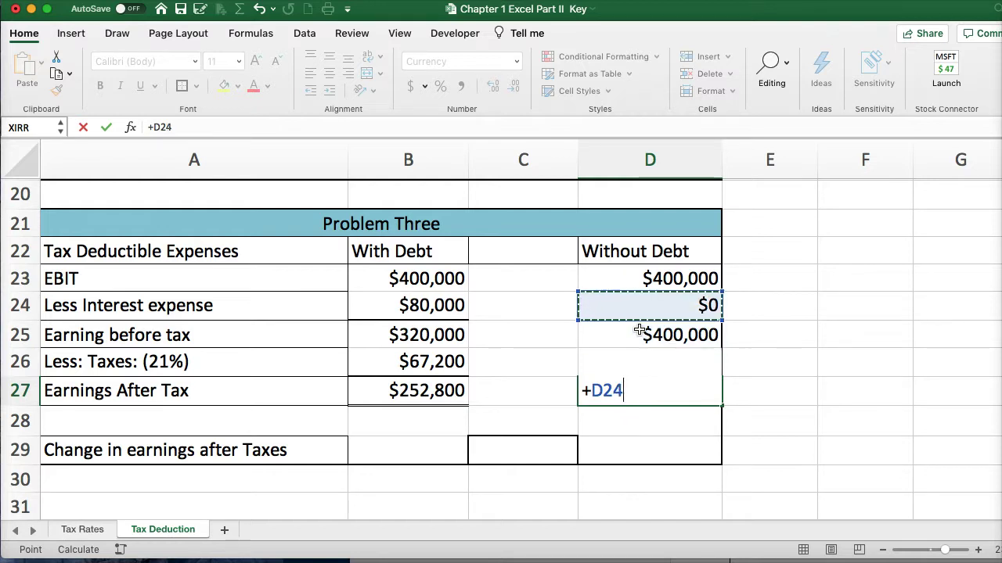
pyautogui.press('Down')
pyautogui.write('-')
pyautogui.press('Up')
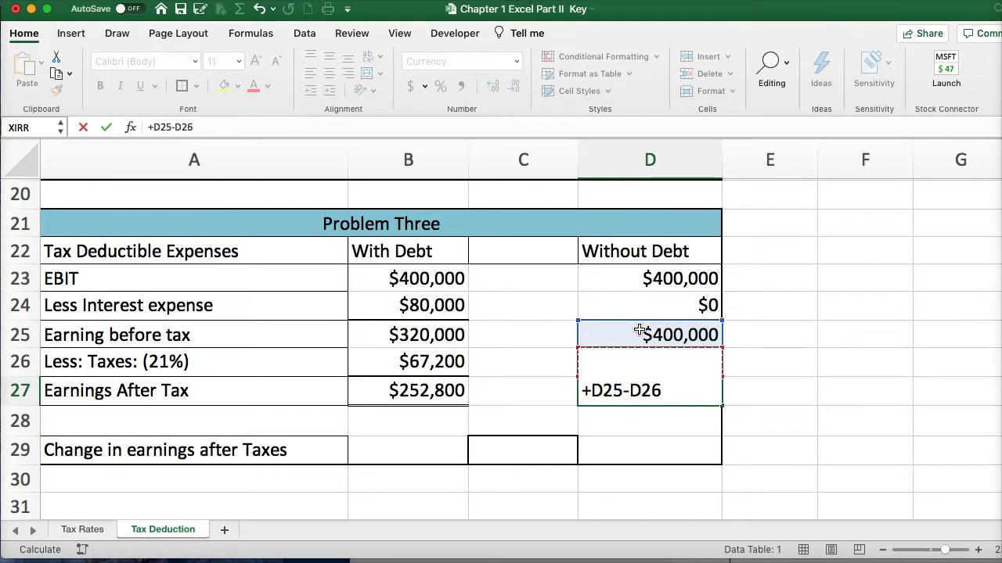
pyautogui.press('Return')
# Step: Enter =D27-B27 in C29 for the $63,200 change in earnings after taxes
pyautogui.click(528, 449)
pyautogui.write('+')
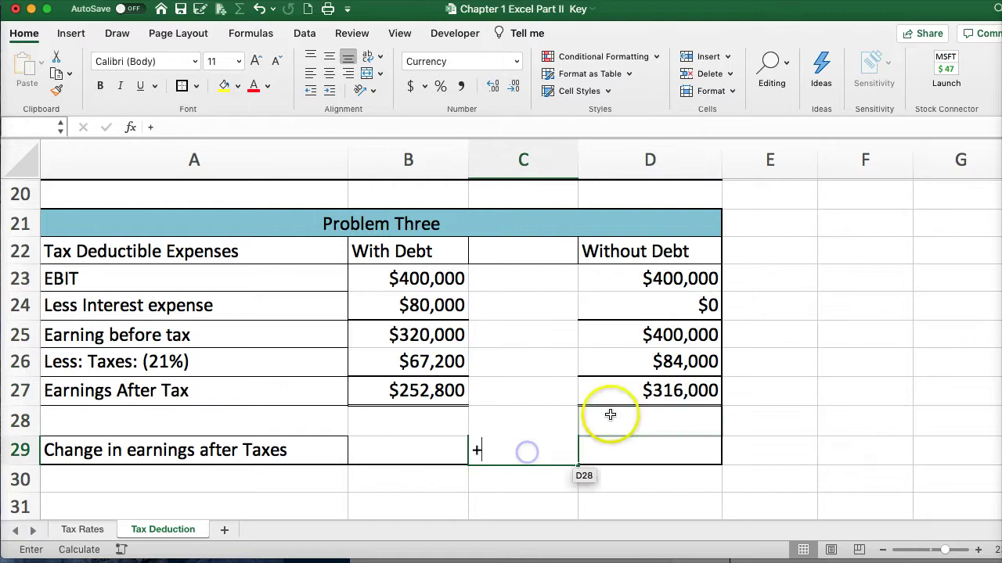
pyautogui.click(632, 390)
pyautogui.write('-')
pyautogui.click(405, 389)
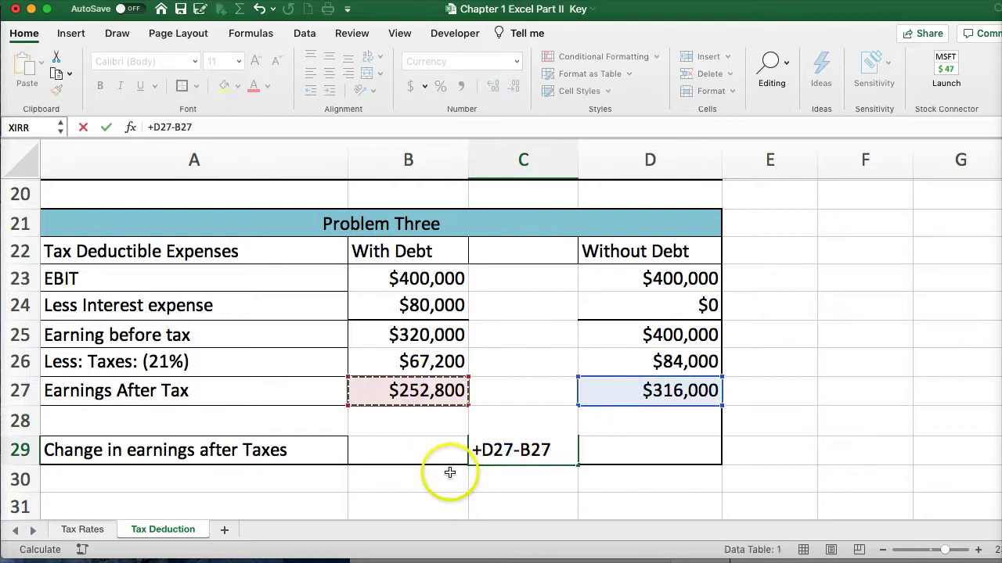
pyautogui.press('Return')
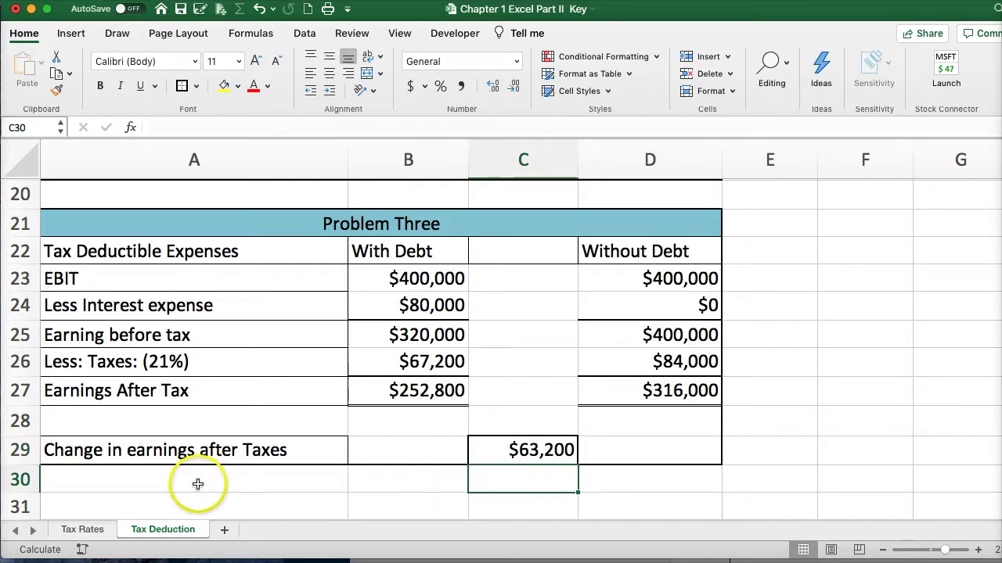
pyautogui.scroll(3, 455, 379)
# Step: In E6, enter a formula subtracting With Debt taxes ($35,700) from Without Debt taxes ($42,000)
pyautogui.scroll(10, 454, 379)
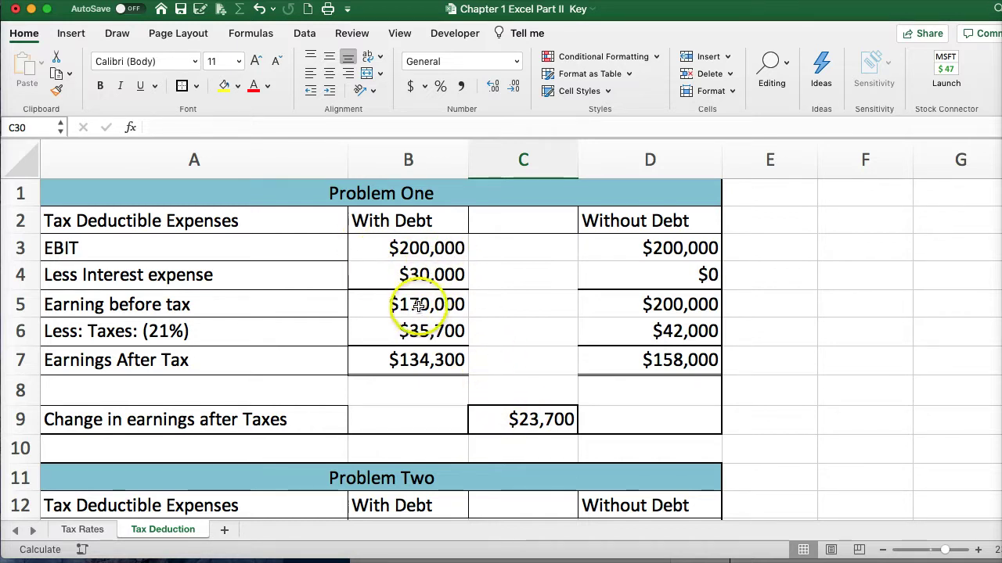
pyautogui.click(745, 326)
pyautogui.write('+')
pyautogui.click(643, 331)
pyautogui.write('-')
pyautogui.click(432, 331)
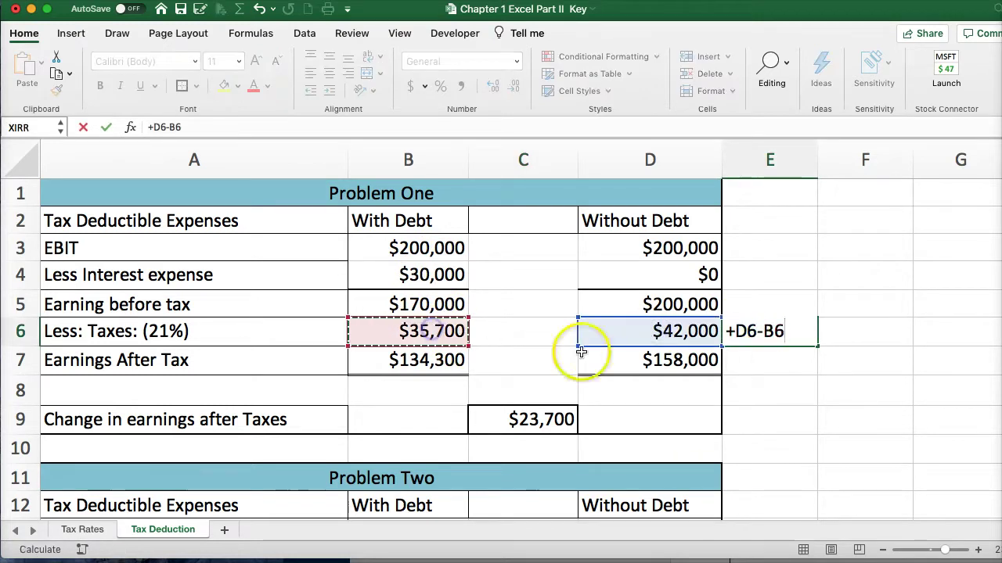
pyautogui.press('Return')
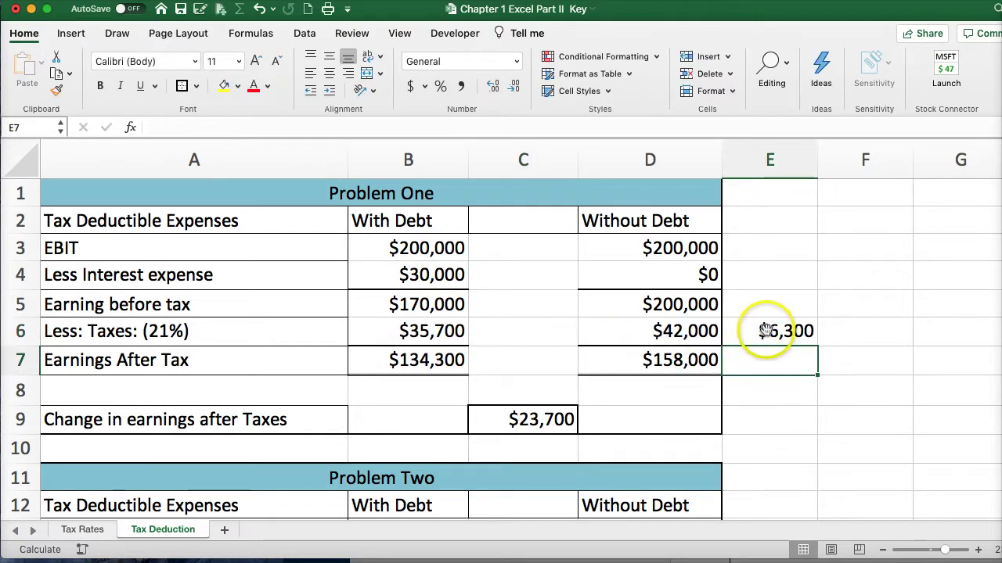
# Step: Review the tax, interest expense and change-in-earnings formulas, then undo the $6,300 E6 entry
pyautogui.click(418, 331)
pyautogui.click(600, 331)
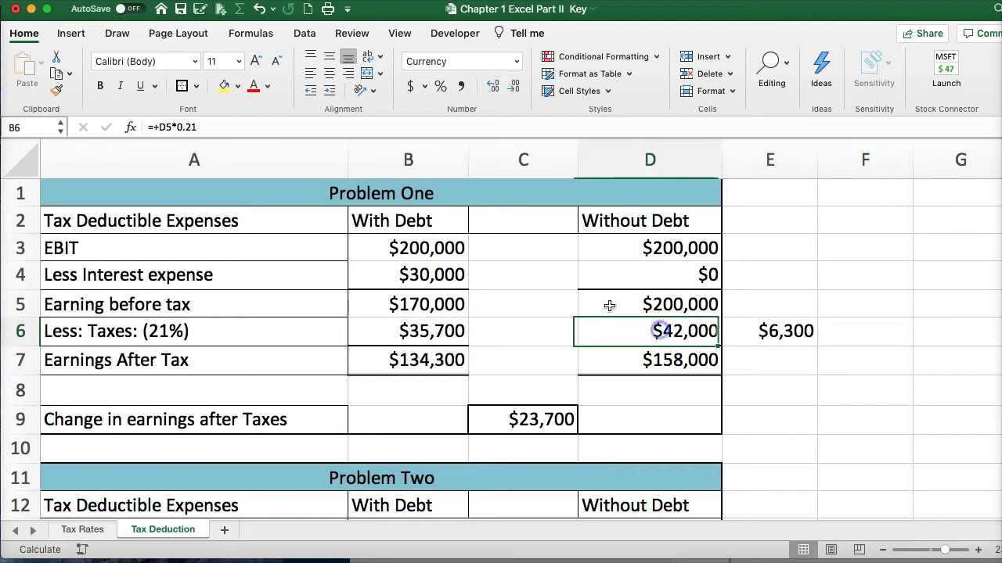
pyautogui.click(404, 269)
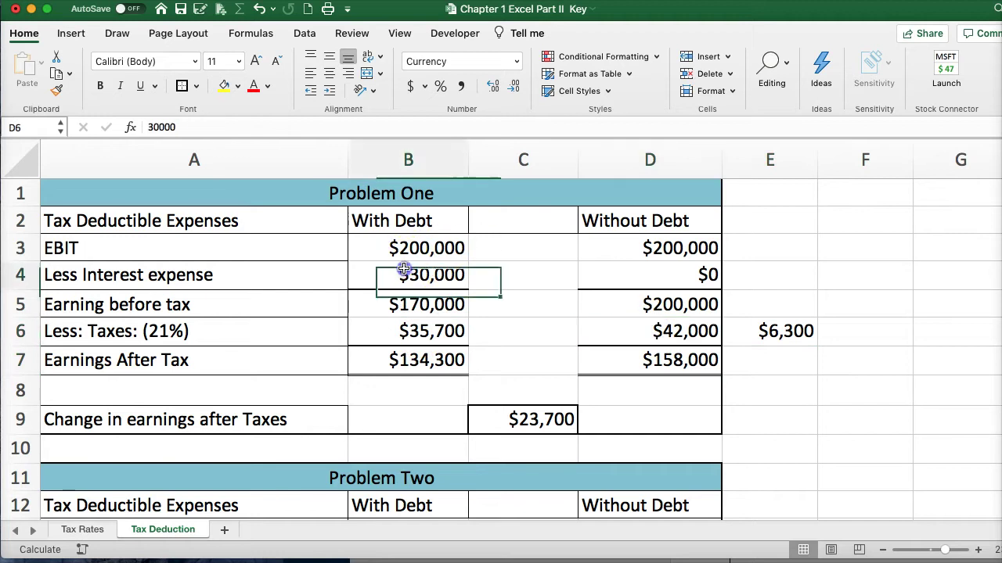
pyautogui.click(495, 420)
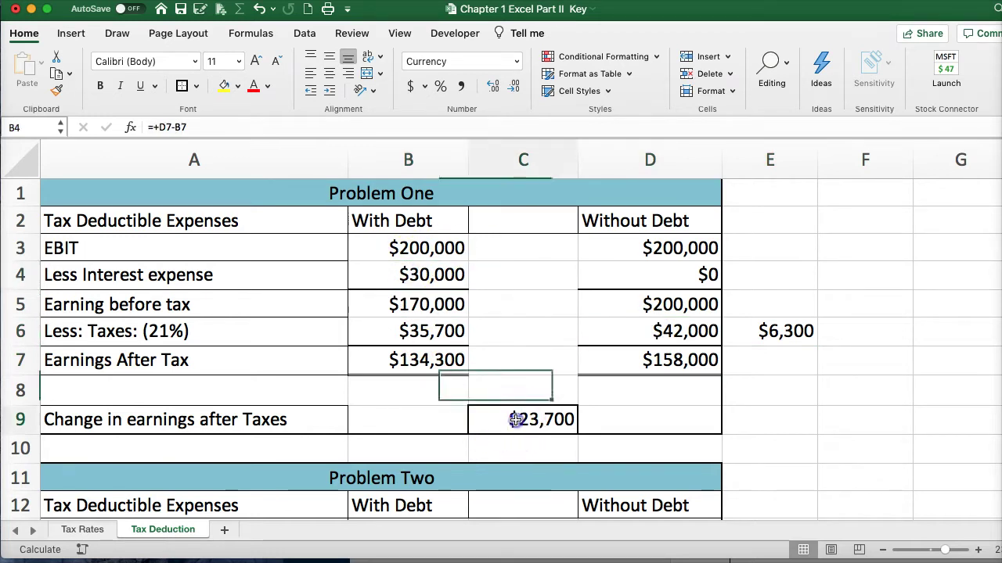
pyautogui.click(753, 333)
pyautogui.press('super+z')
pyautogui.click(782, 390)
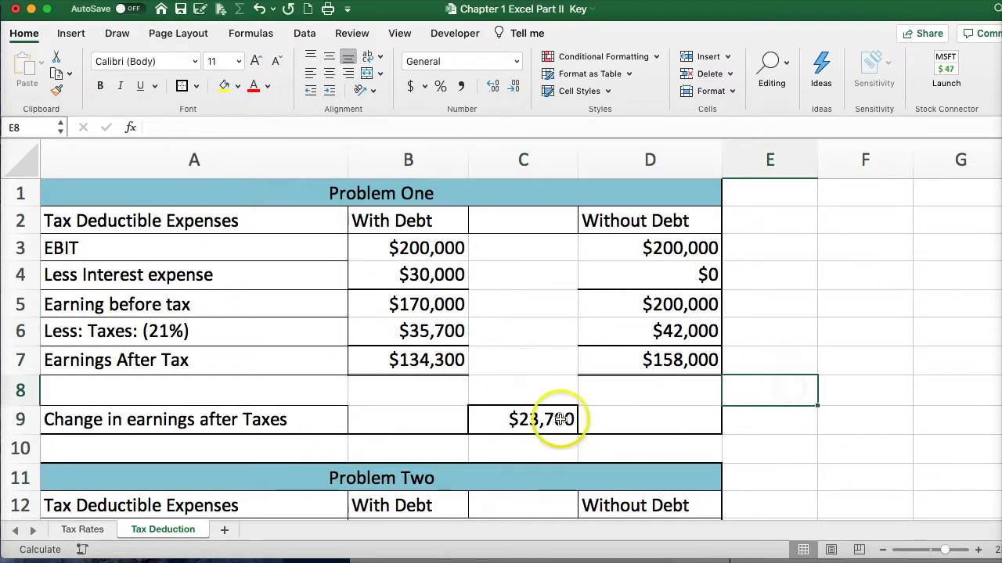